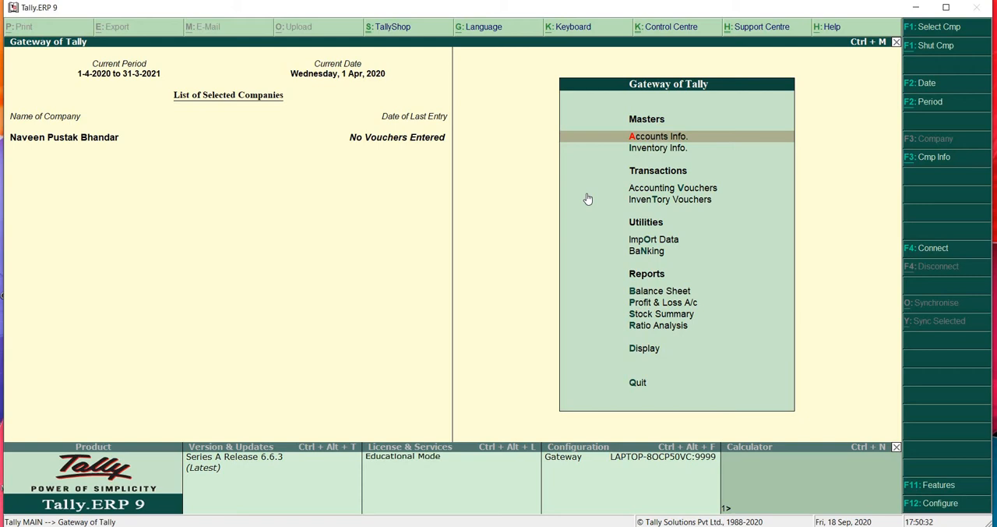
- Start creating a new company named Aman Medical Store and keep the same mailing name
key("F1")
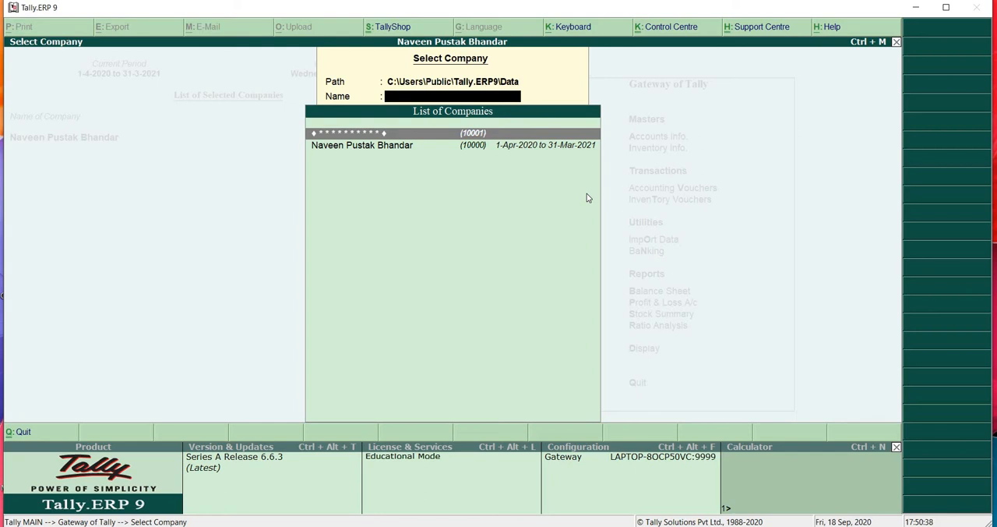
key("Escape")
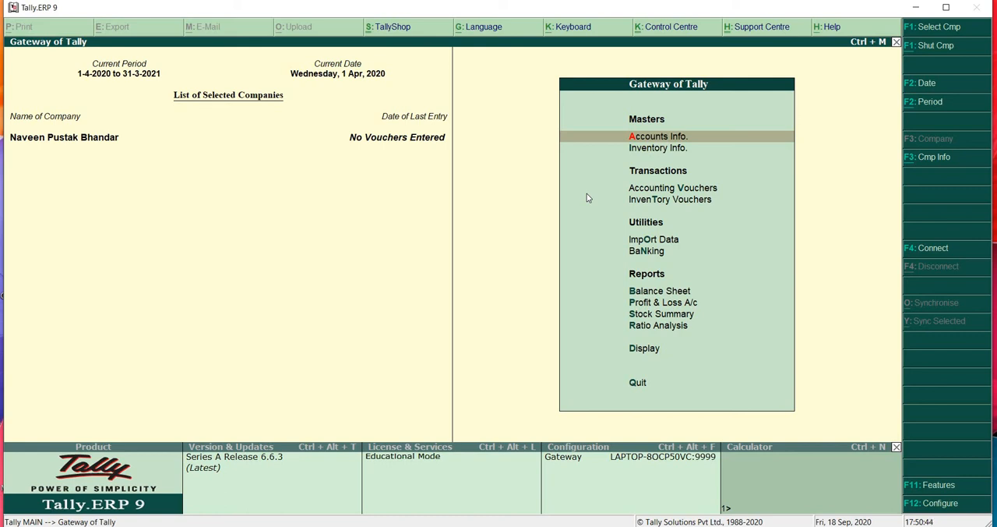
key("alt+F3")
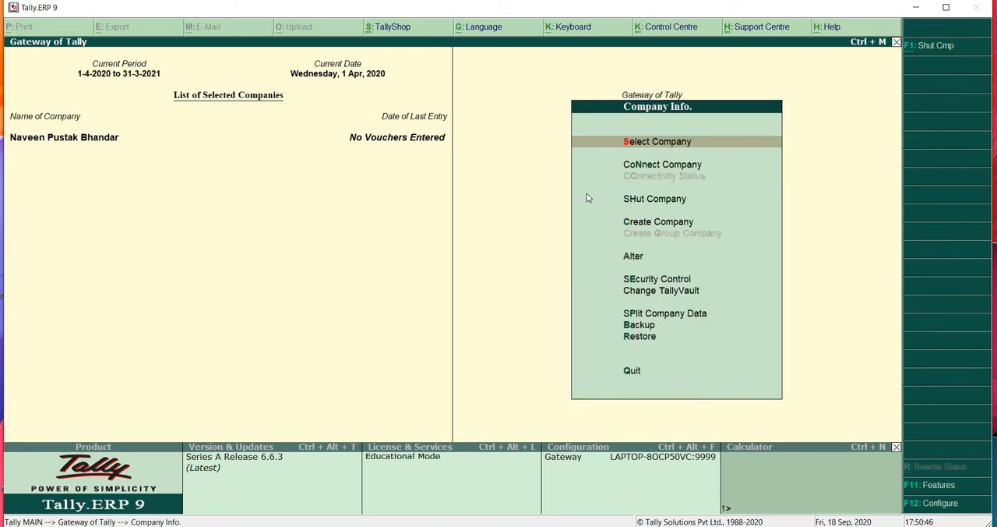
key("Down")
key("Down")
key("Down")
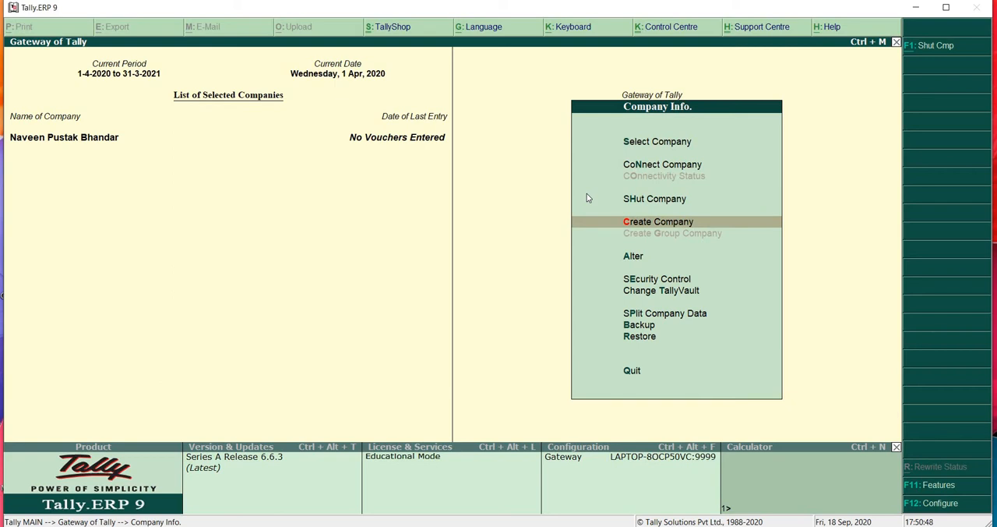
key("Return")
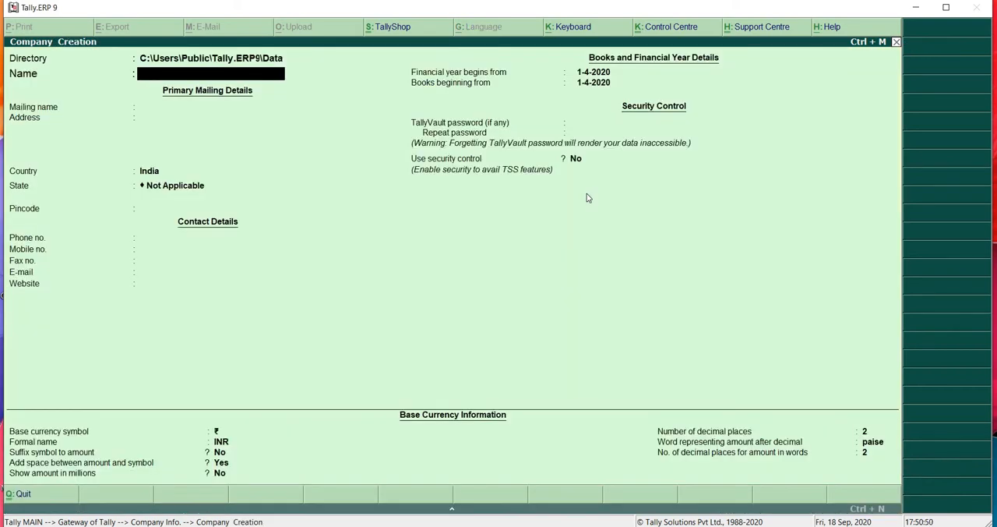
type("Aman Medical Store")
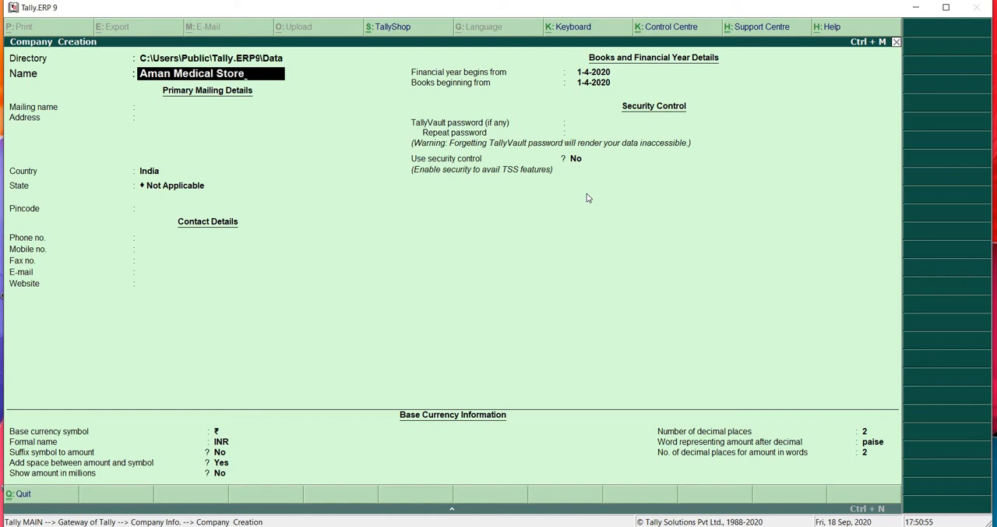
key("Return")
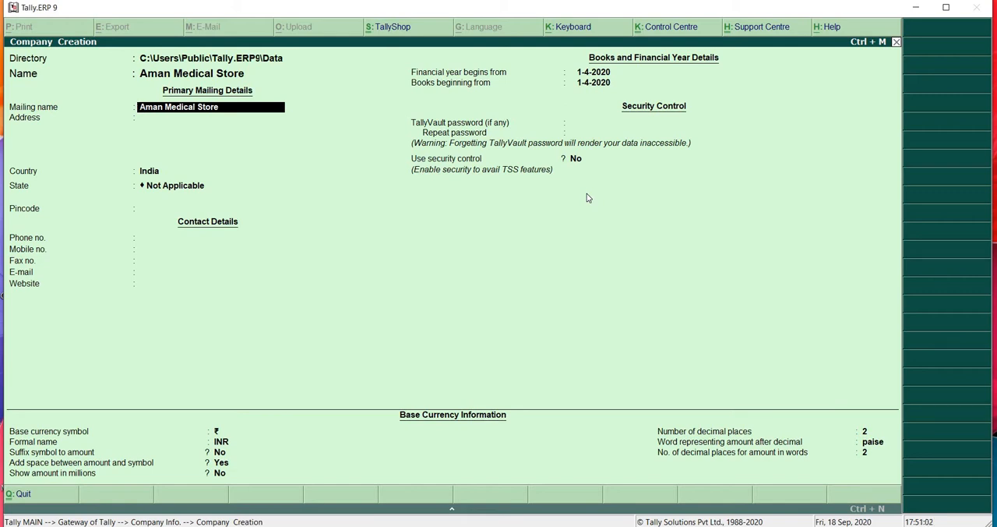
key("Return")
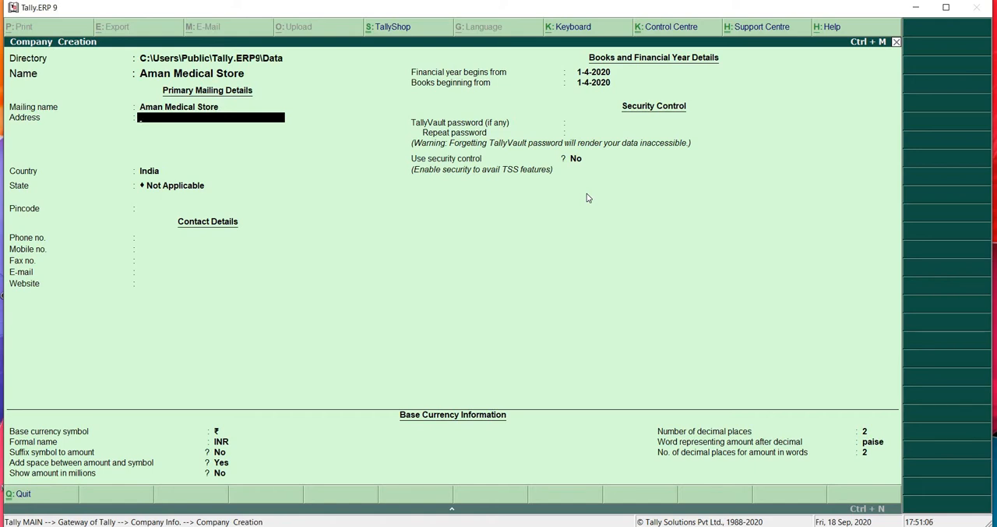
- Enter the company's address on two lines, with the locality first and the city second
type("Numaish Camp")
key("Return")
type("Sa")
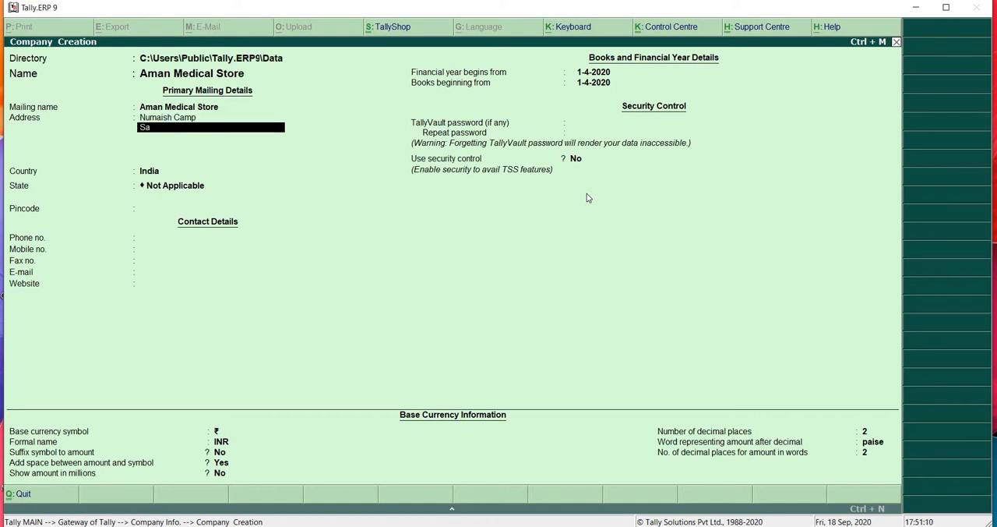
type("haranpur")
key("Return")
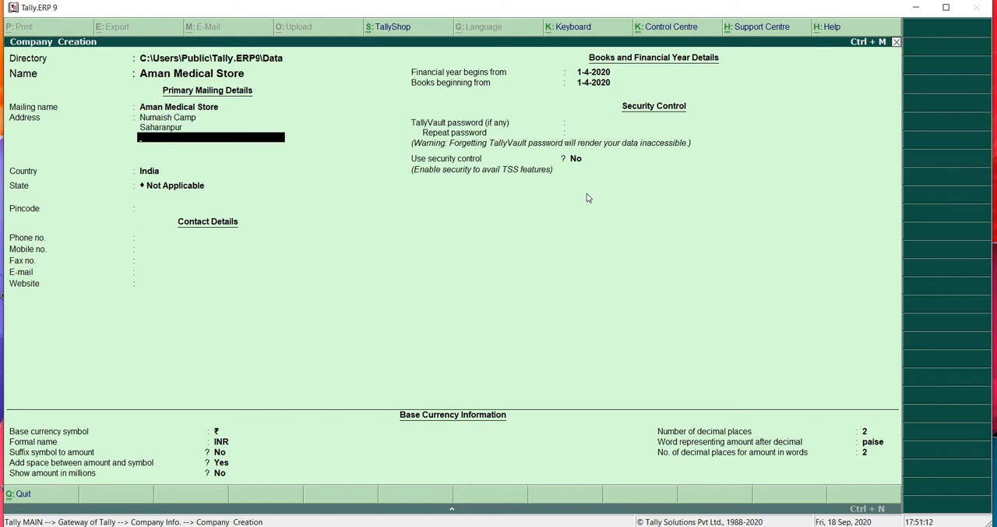
key("Return")
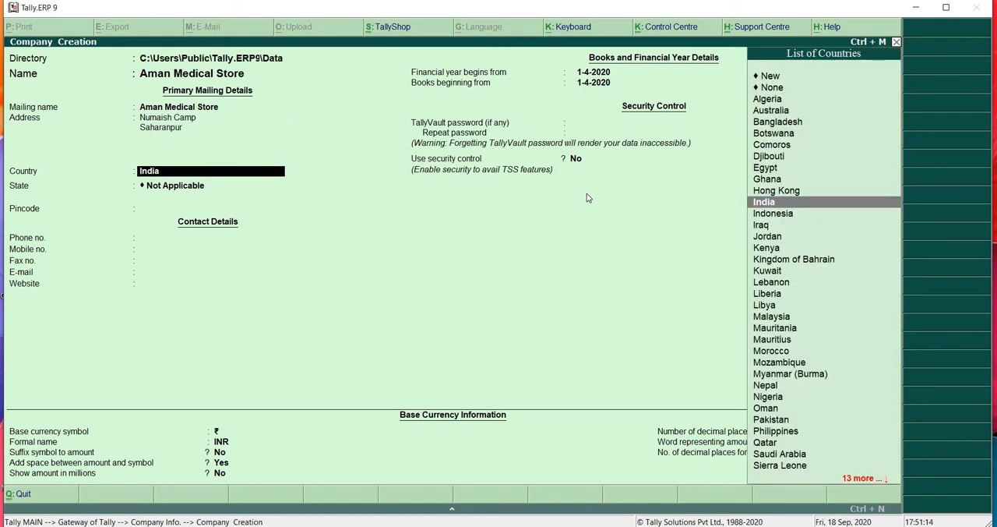
- Keep India as the country, choose Uttar Pradesh as the state and enter the company's pincode
key("Return")
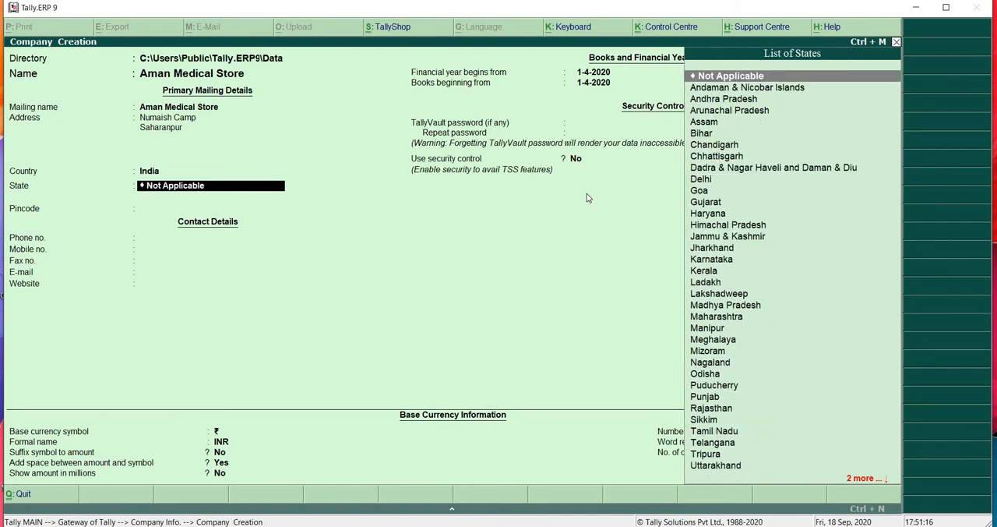
type("Uttar")
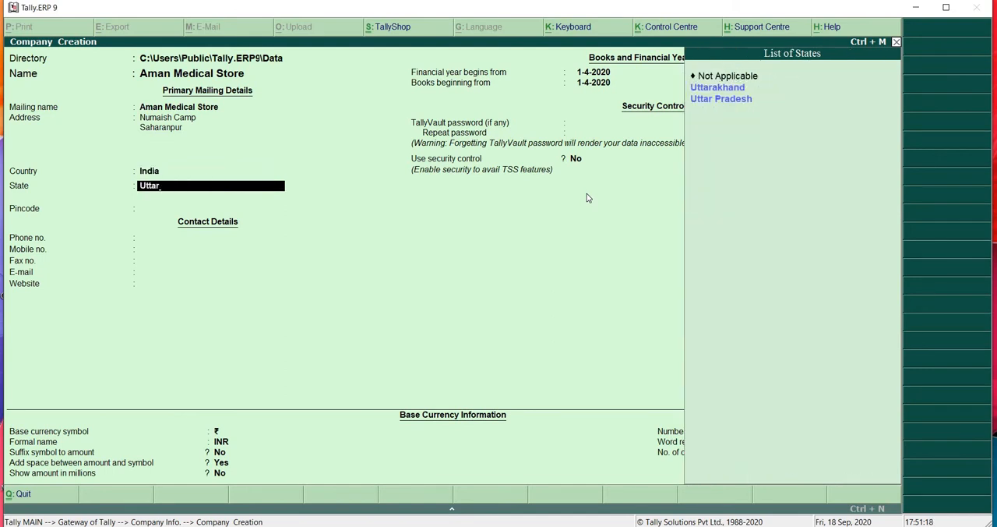
key("Down")
key("Return")
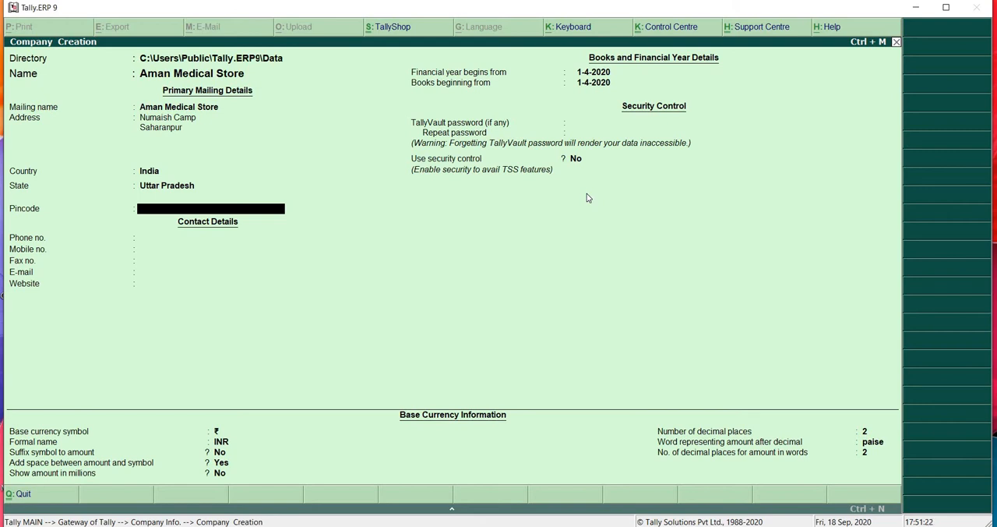
type("247001")
key("Return")
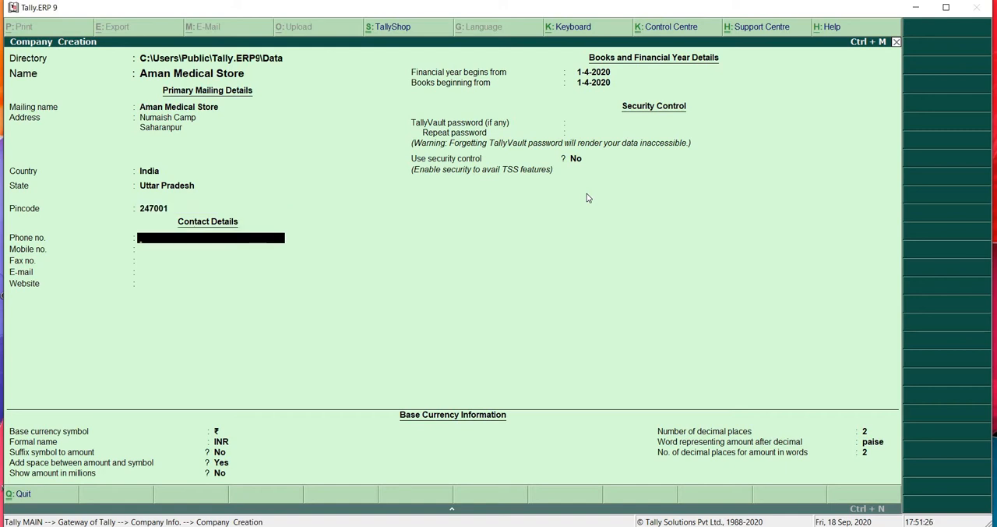
- Leave the contact details and TallyVault password empty, keeping 1-4-2020 as the financial year and books beginning dates
key("Return")
key("Return")
key("Return")
key("Return")
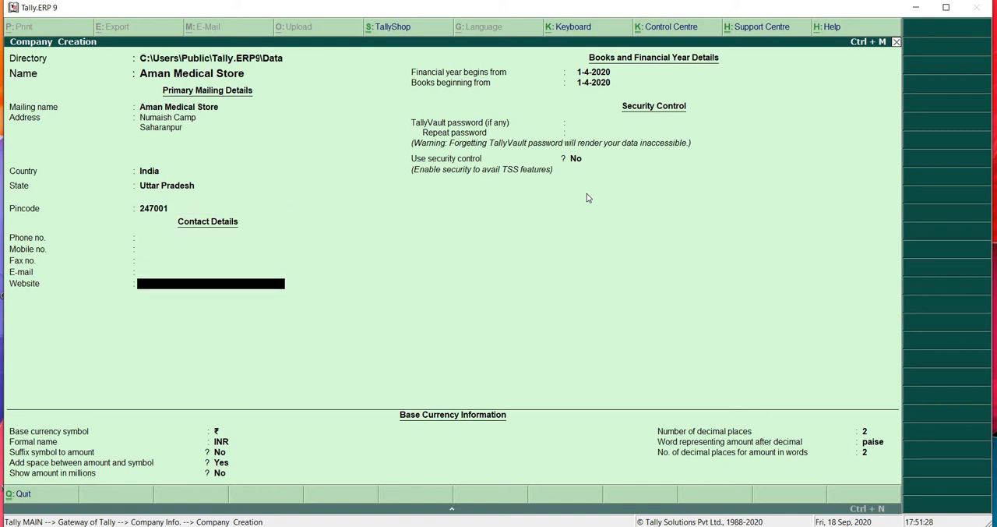
key("Return")
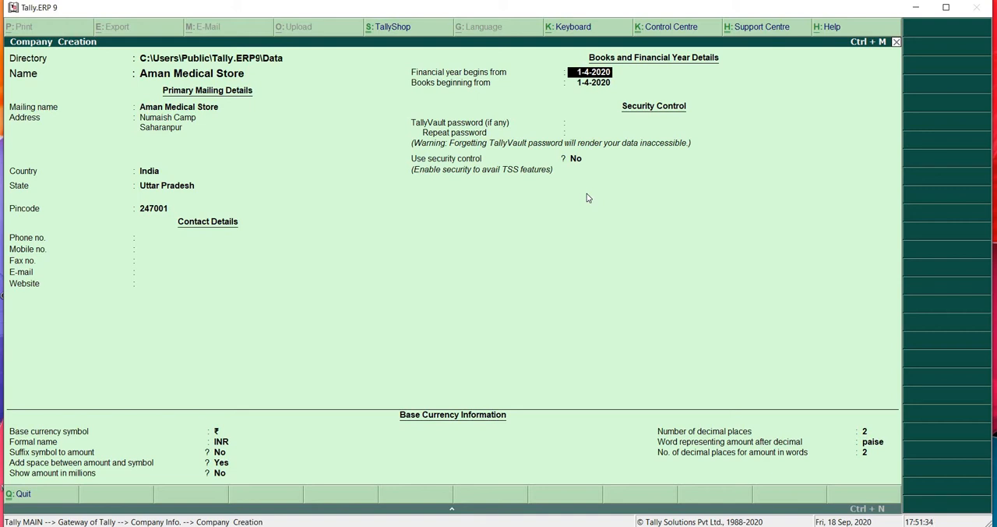
key("Return")
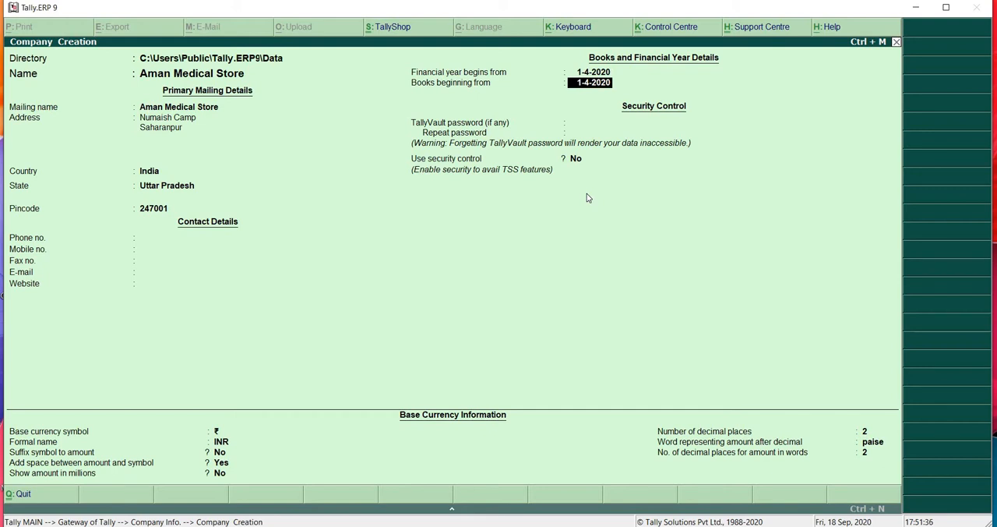
key("Return")
key("Return")
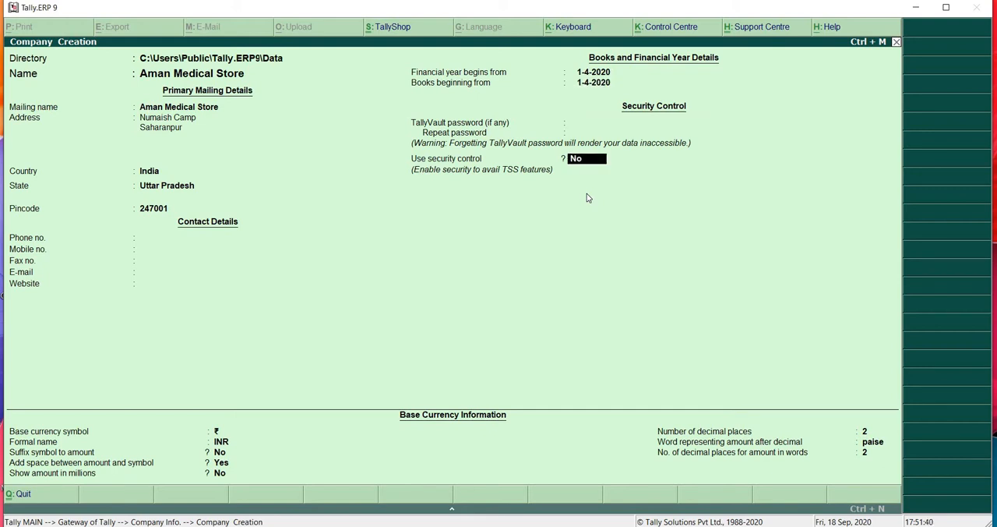
- Enable security control for the company, entering the administrator's name and the administrator password with its repetition
key("y")
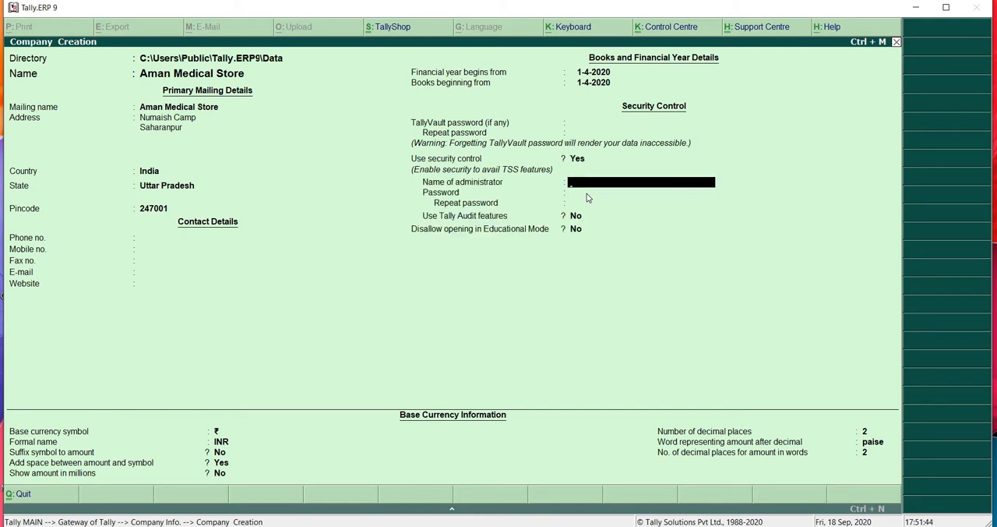
type("gaurav")
key("Return")
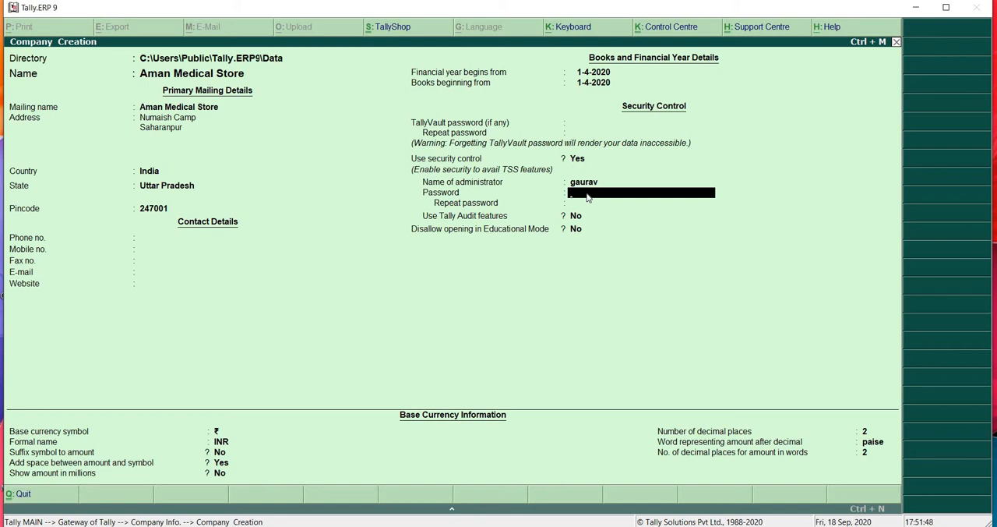
type("****")
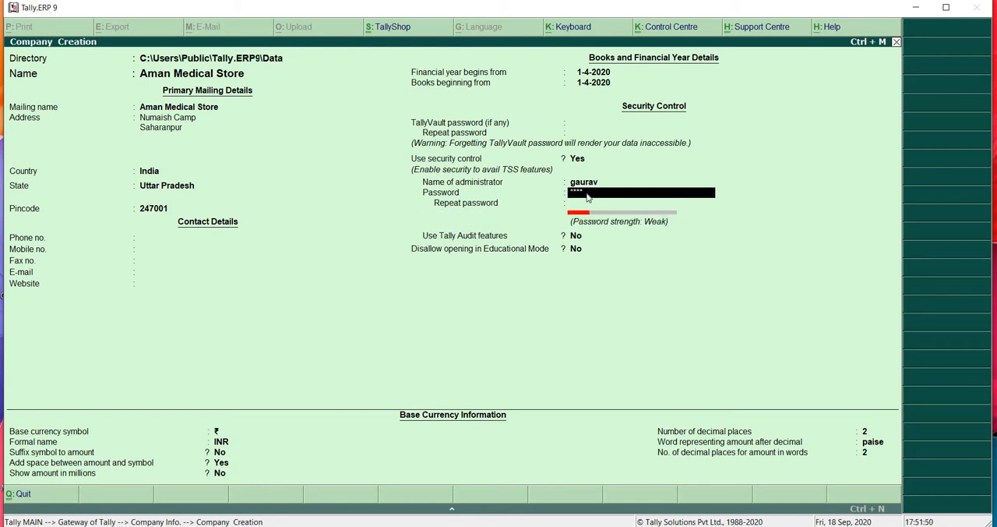
type("**")
key("Return")
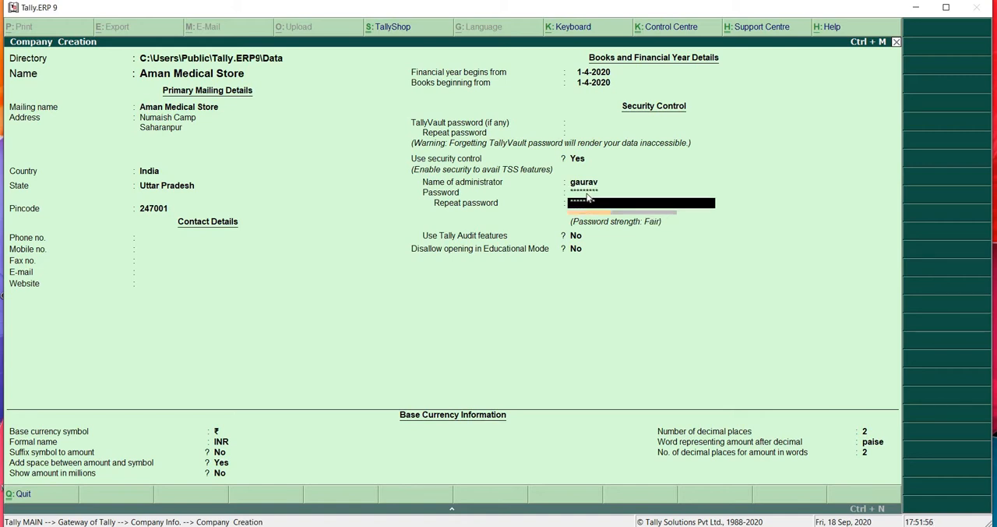
key("Return")
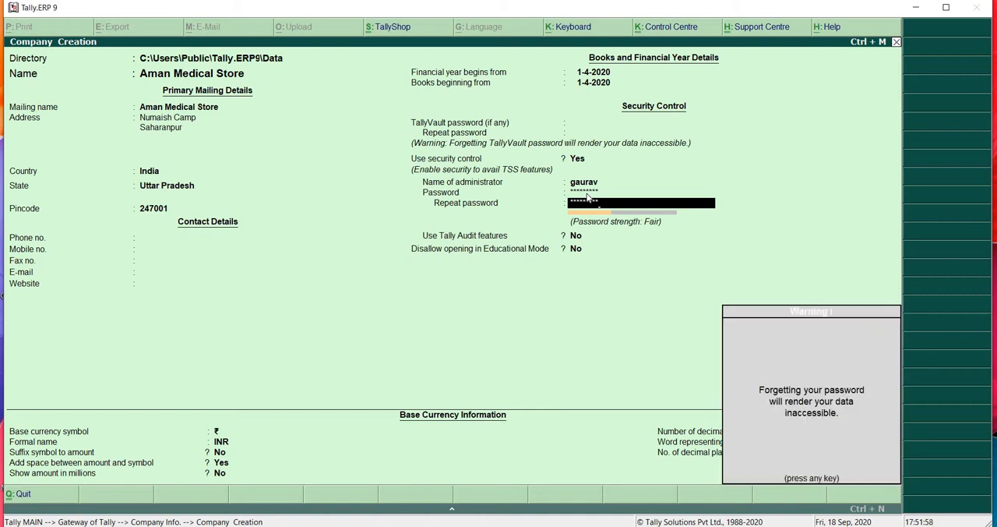
key("Return")
key("Return")
key("Return")
key("Return")
key("Return")
key("Return")
key("Return")
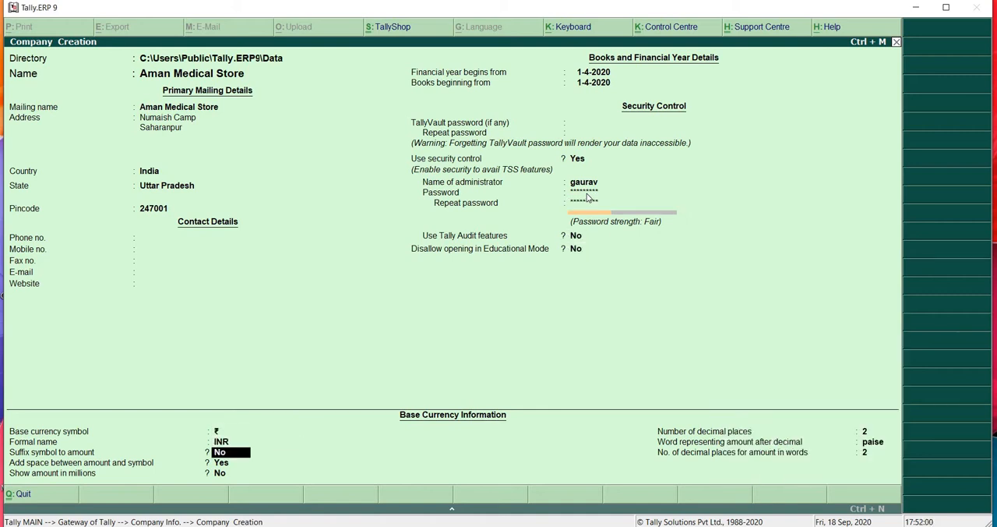
- Keep the default audit, Educational Mode and base currency settings, and accept the company creation
key("Return")
key("Return")
key("Return")
key("Return")
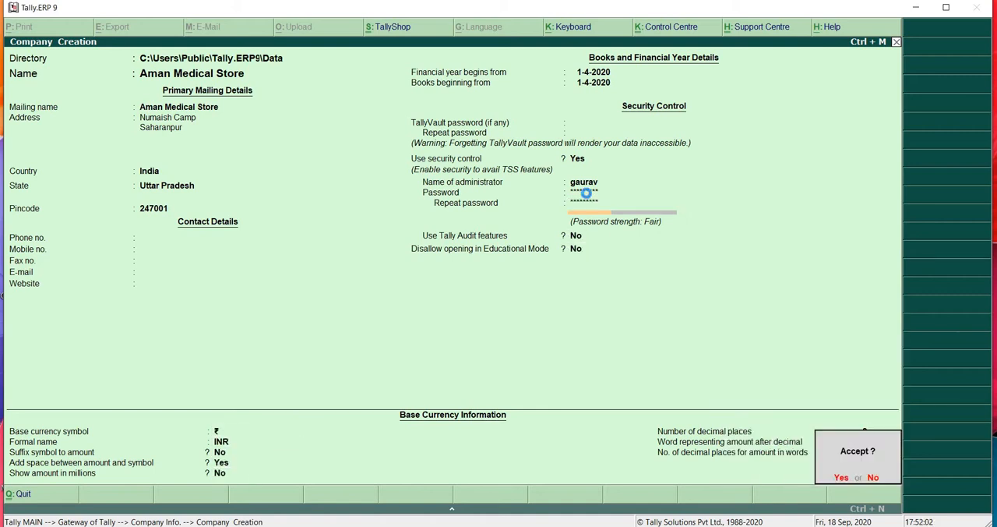
key("Return")
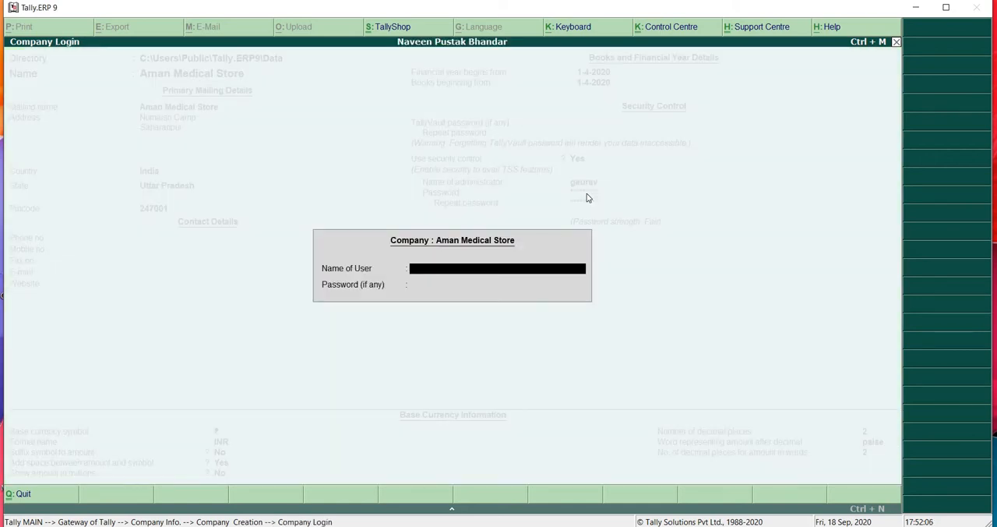
- Log in to Aman Medical Store with the administrator's user name and password, and return to the Gateway of Tally
type("gaurav")
key("Return")
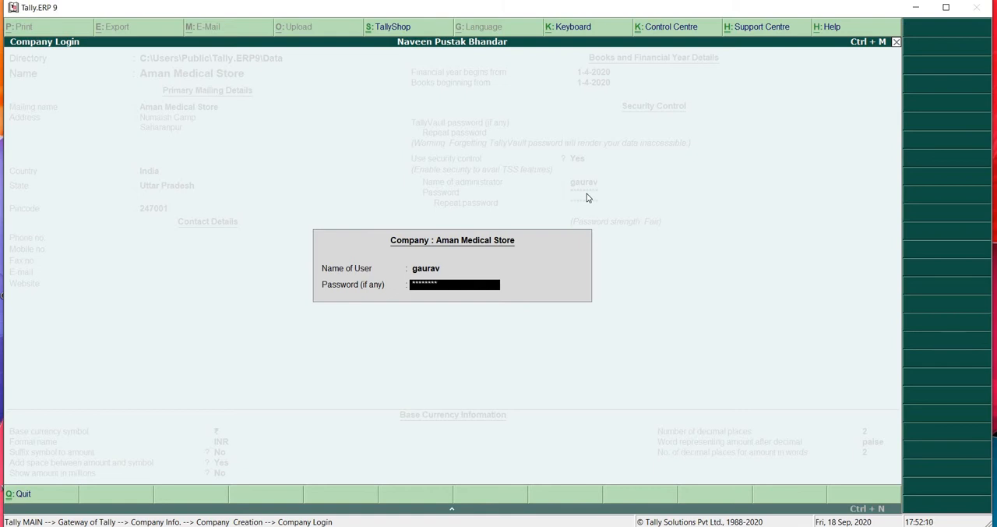
key("Return")
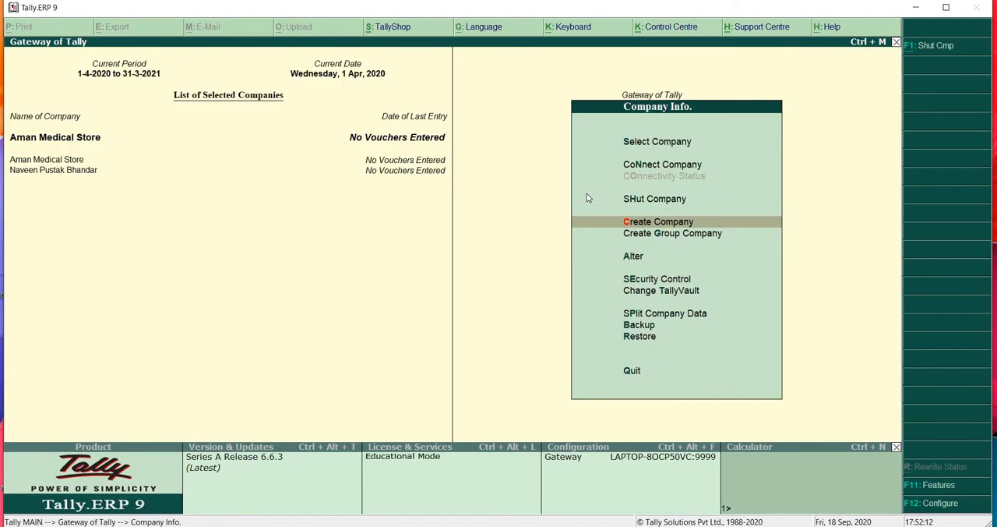
key("Escape")
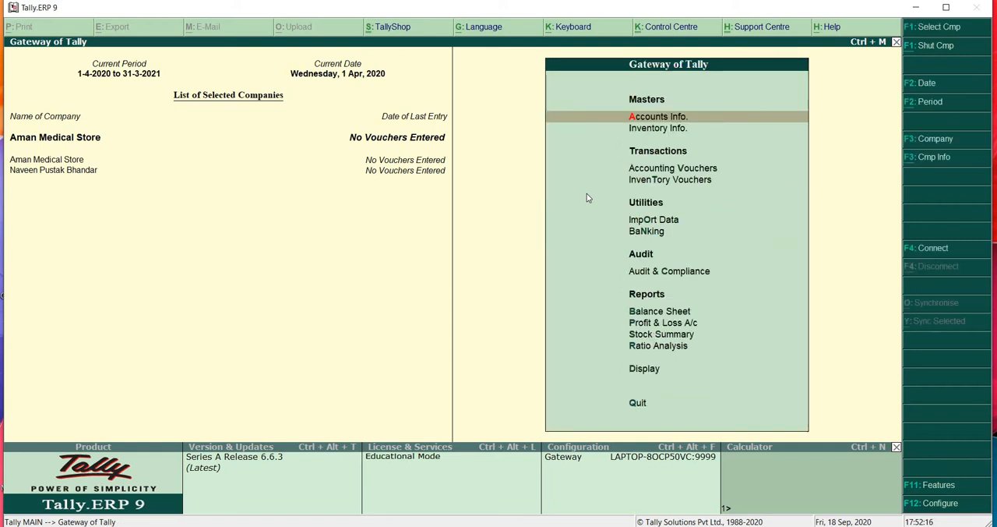
- View the blank purchase voucher under Accounting Vouchers, and leave it without saving
key("Down")
key("Down")
key("Return")
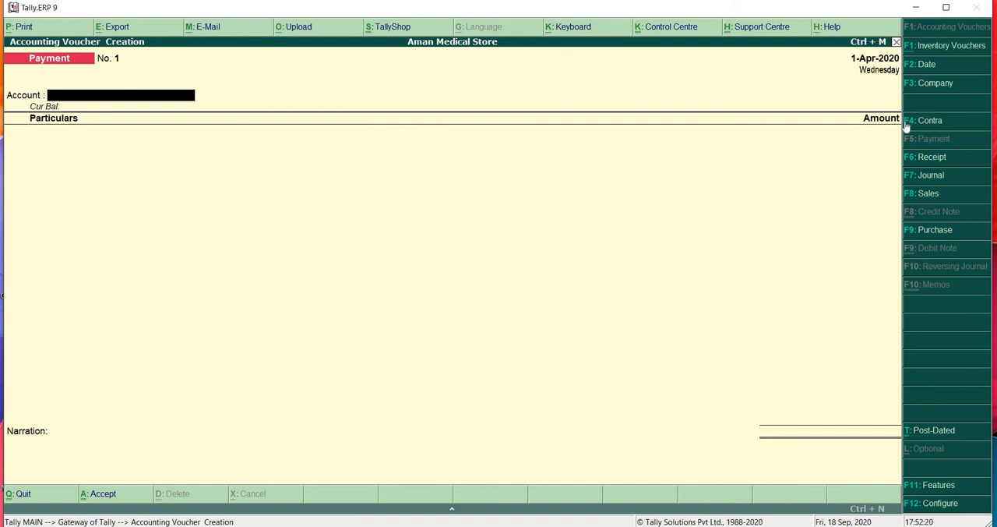
left_click(925, 235)
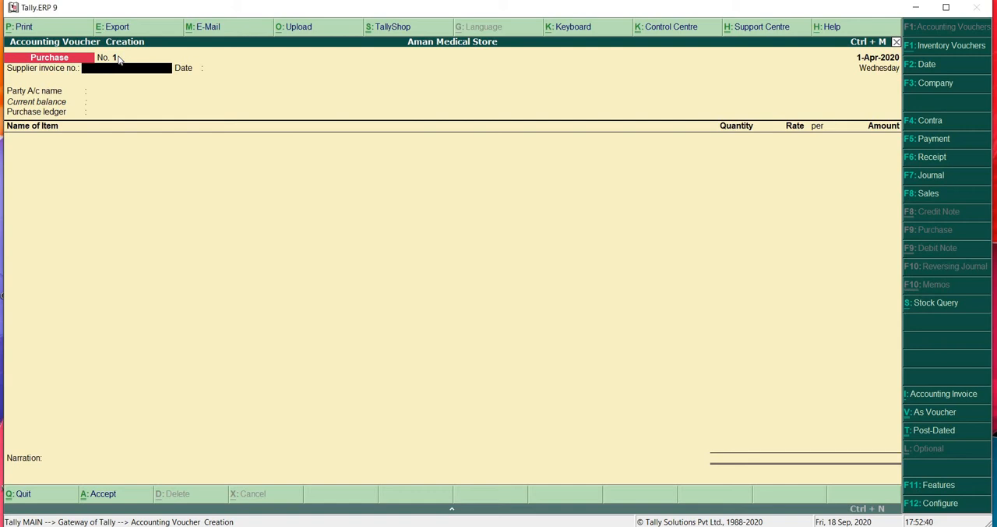
key("Escape")
key("Return")
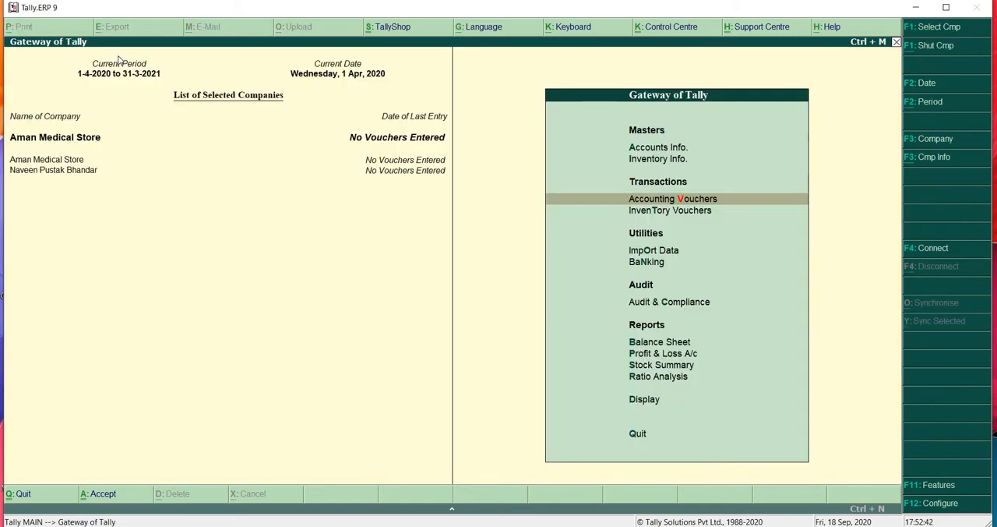
- Open the Purchase voucher type for alteration from the voucher types under Accounts Info
key("Up")
key("Up")
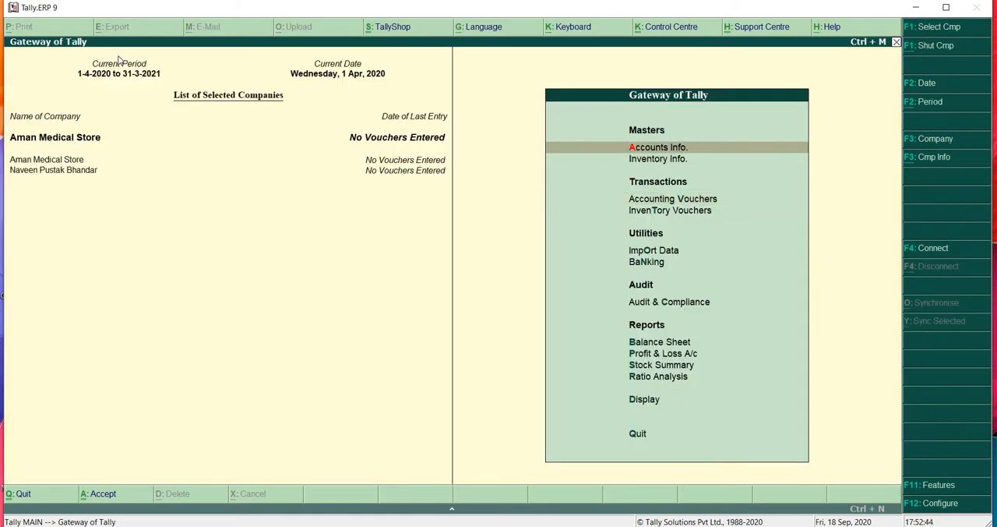
key("Return")
key("Down")
key("Down")
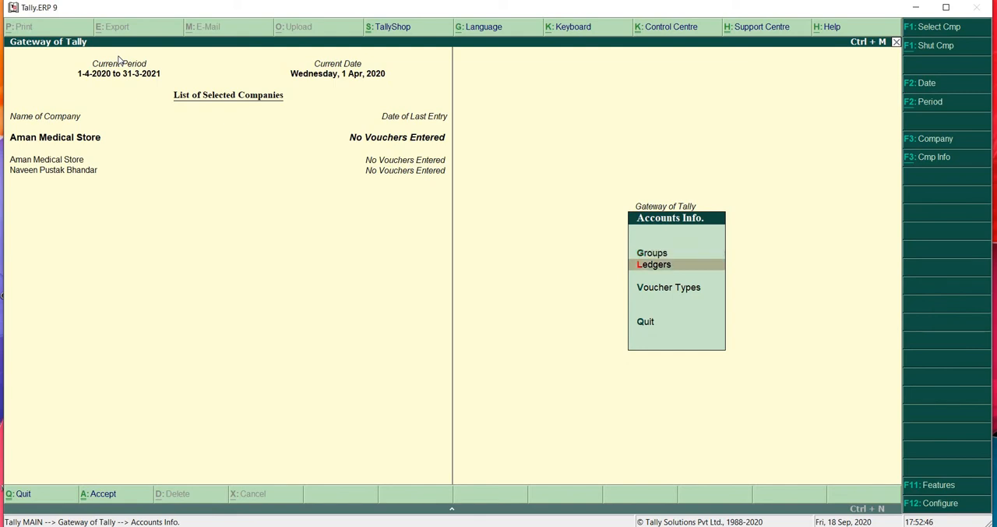
key("Return")
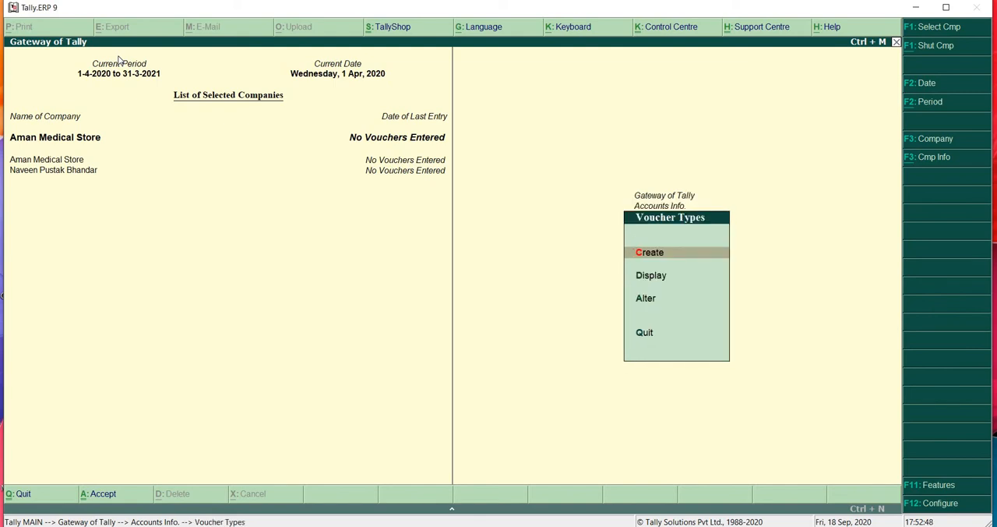
key("Down")
key("Down")
key("Return")
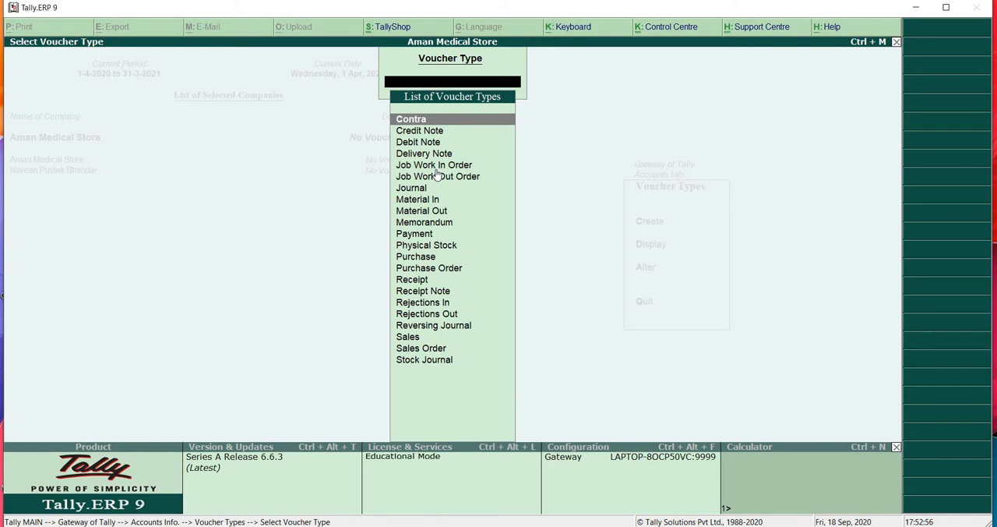
left_click(425, 261)
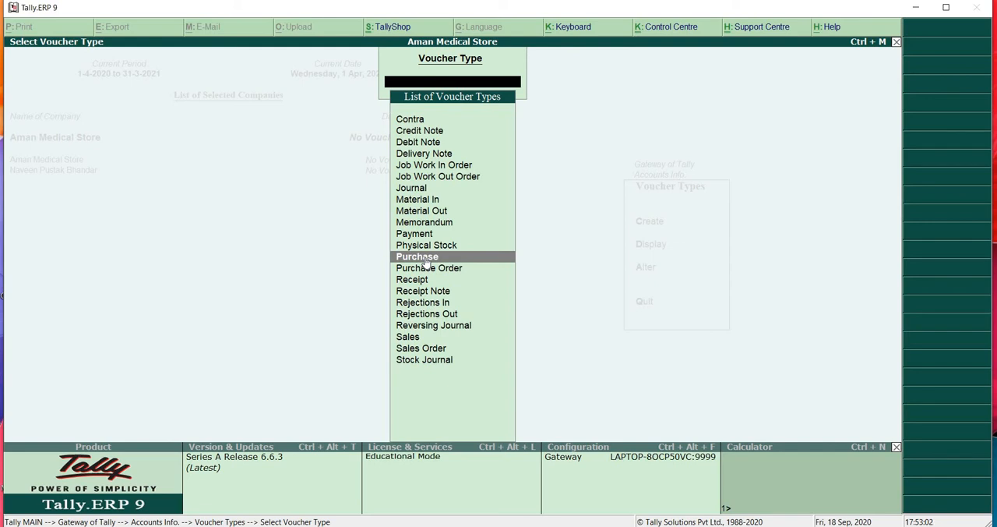
left_click(426, 261)
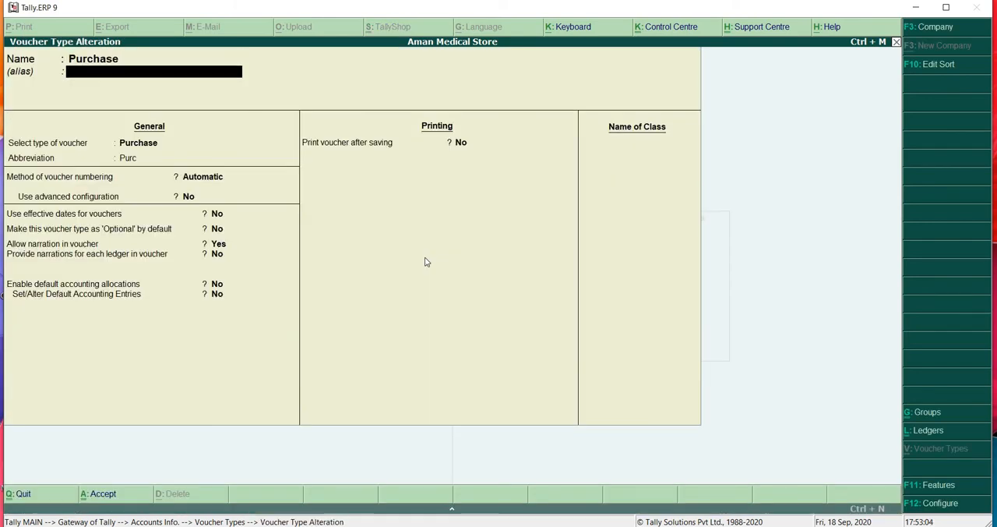
- Set the Purchase voucher type's method of voucher numbering to Manual, leaving the alias blank
key("Return")
key("Return")
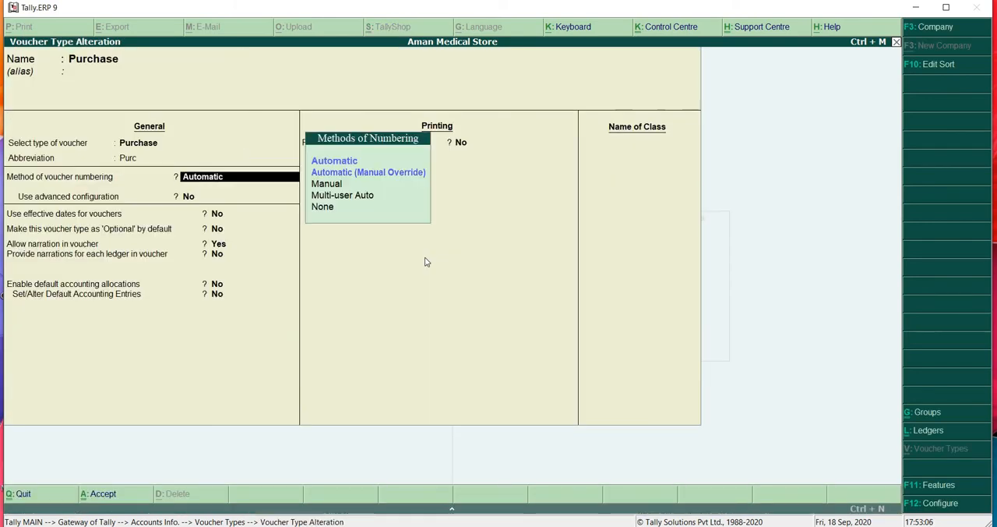
key("Down")
key("Down")
key("Return")
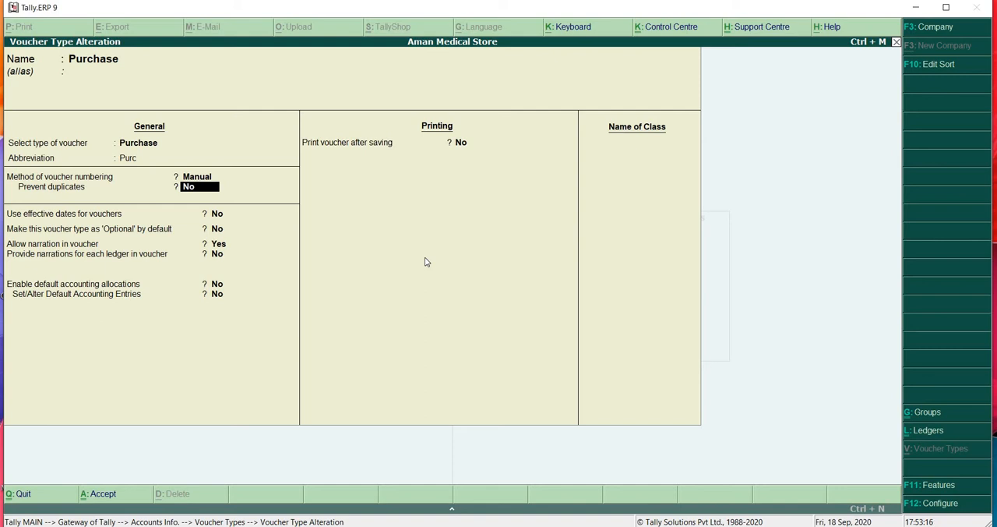
- Keep Prevent duplicates at No and the remaining defaults, save the Purchase voucher type, and return to the Gateway of Tally
key("Return")
key("Return")
key("Return")
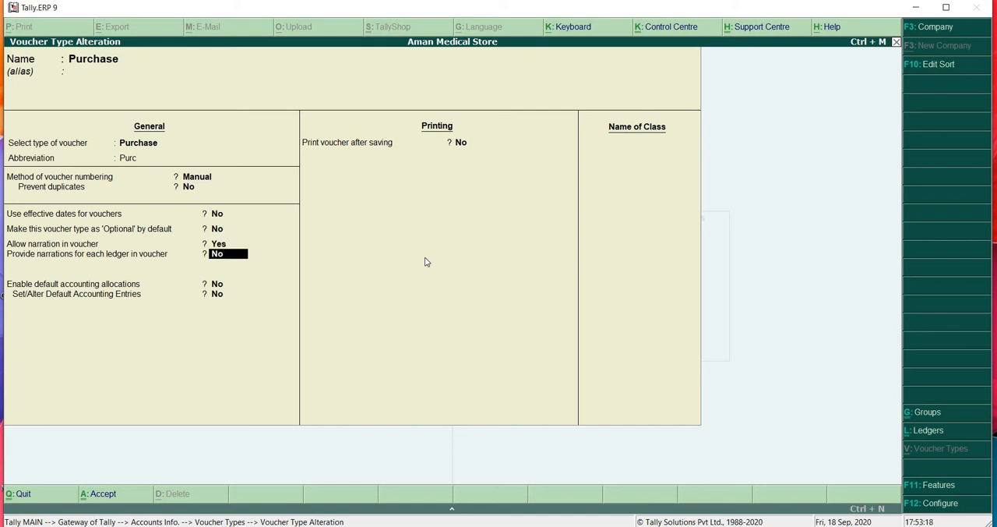
key("Return")
key("Return")
key("Return")
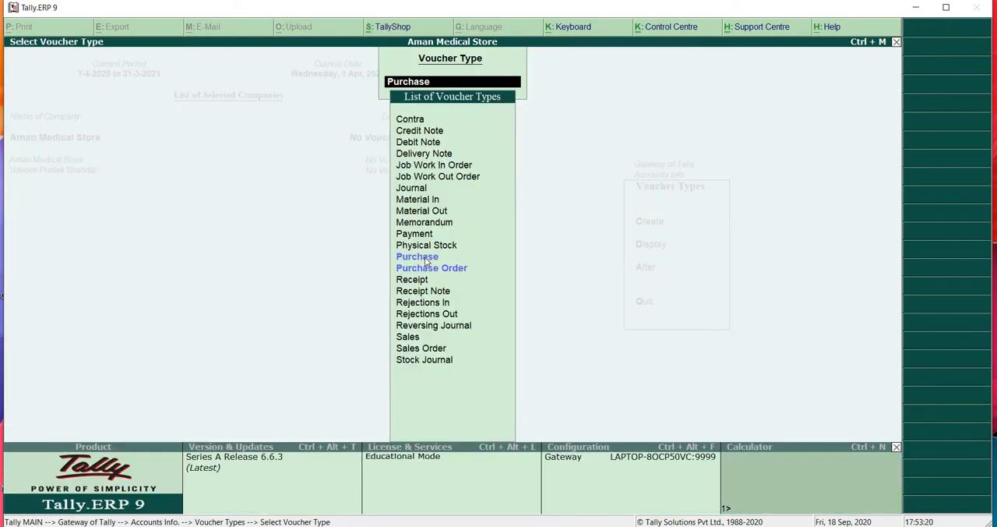
key("Escape")
key("Escape")
key("Escape")
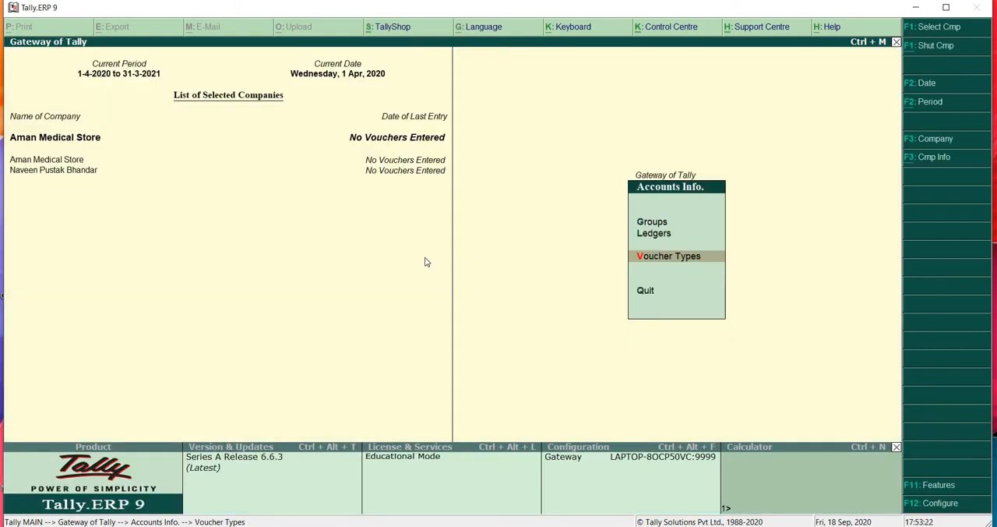
key("Escape")
- Start a purchase voucher numbered 1578 under Accounting Vouchers and switch it from invoice to voucher mode
key("Down")
key("Down")
key("Down")
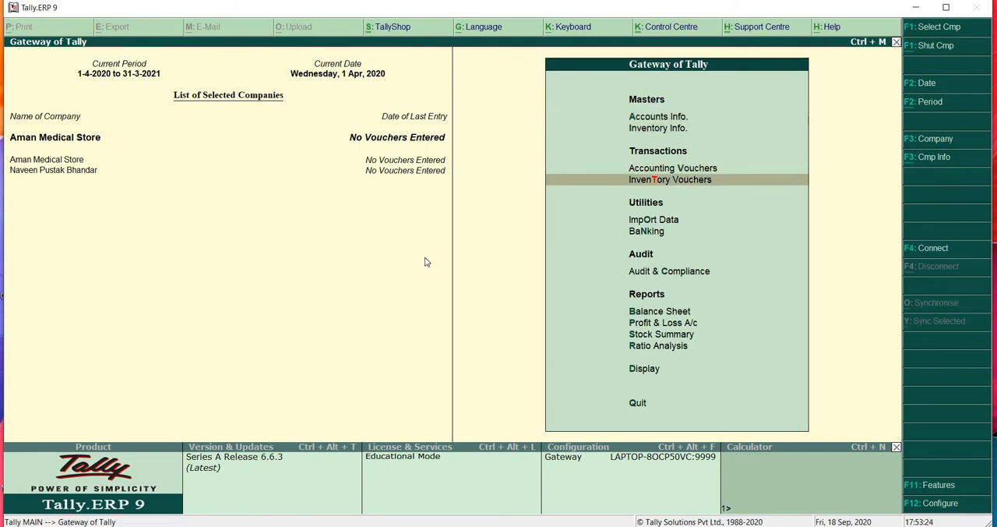
key("Up")
key("Return")
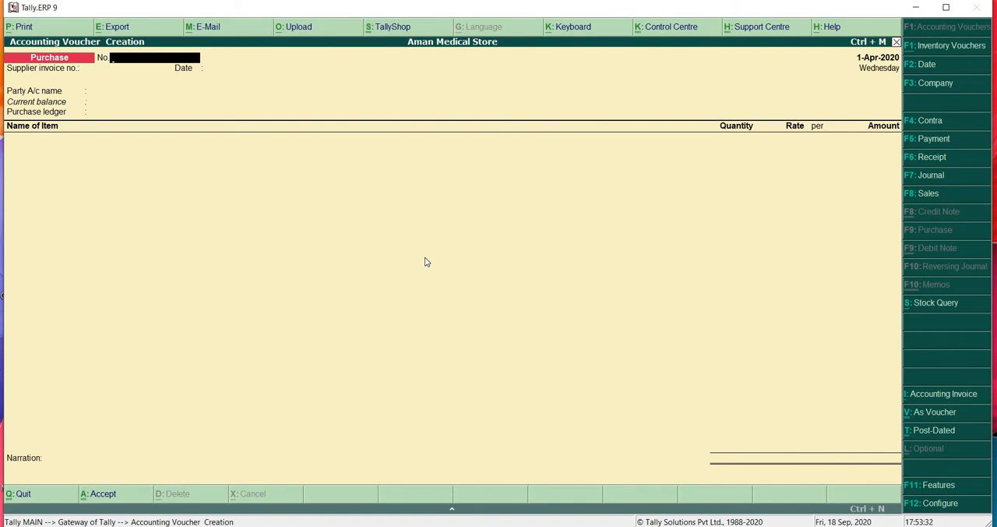
type("1578")
key("Return")
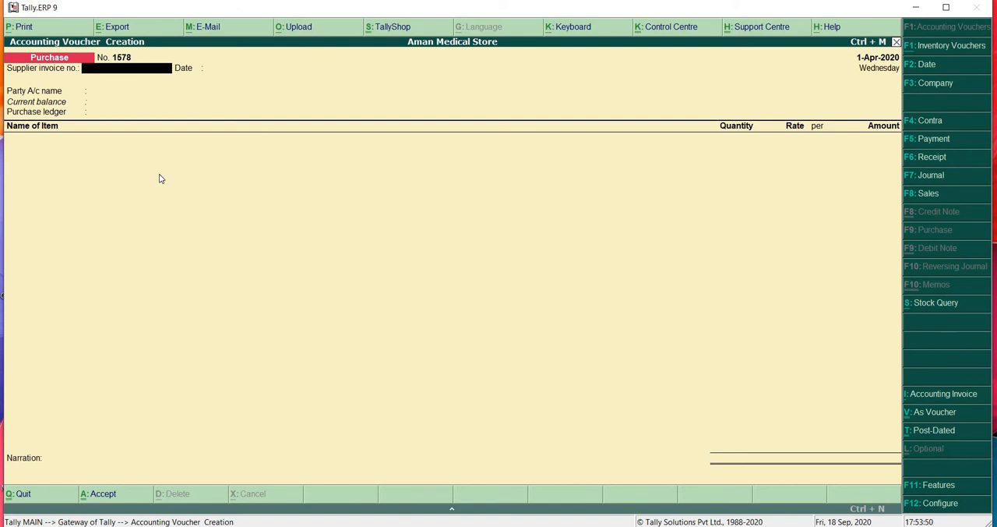
key("ctrl+v")
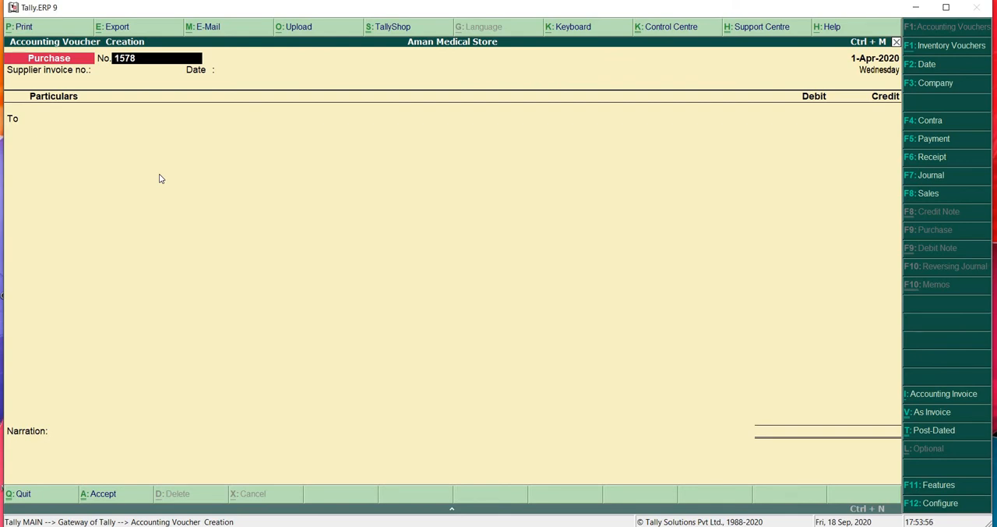
key("Return")
key("Return")
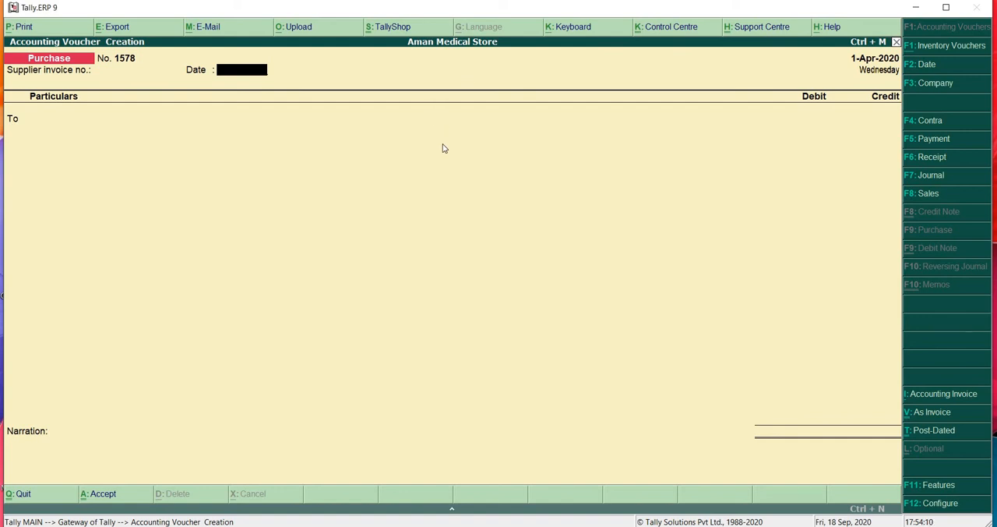
key("Return")
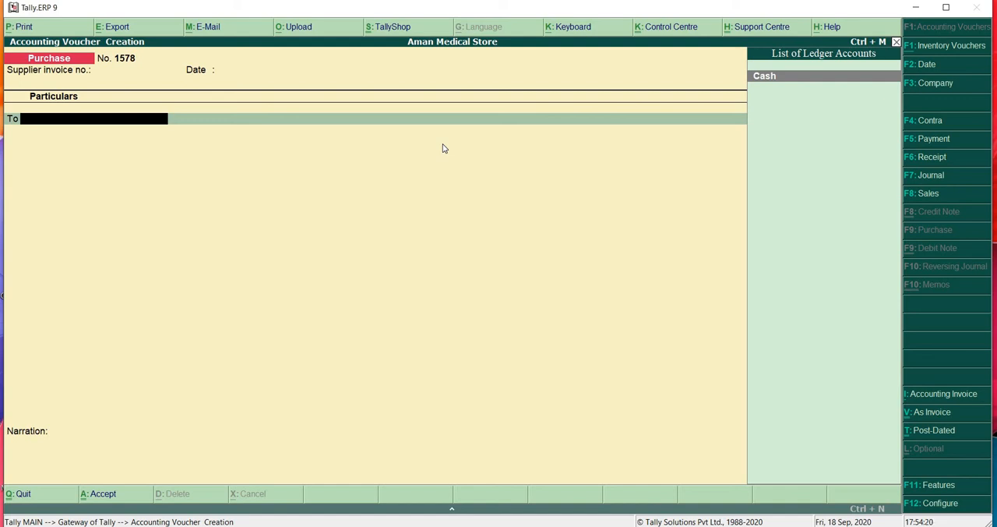
type("sh")
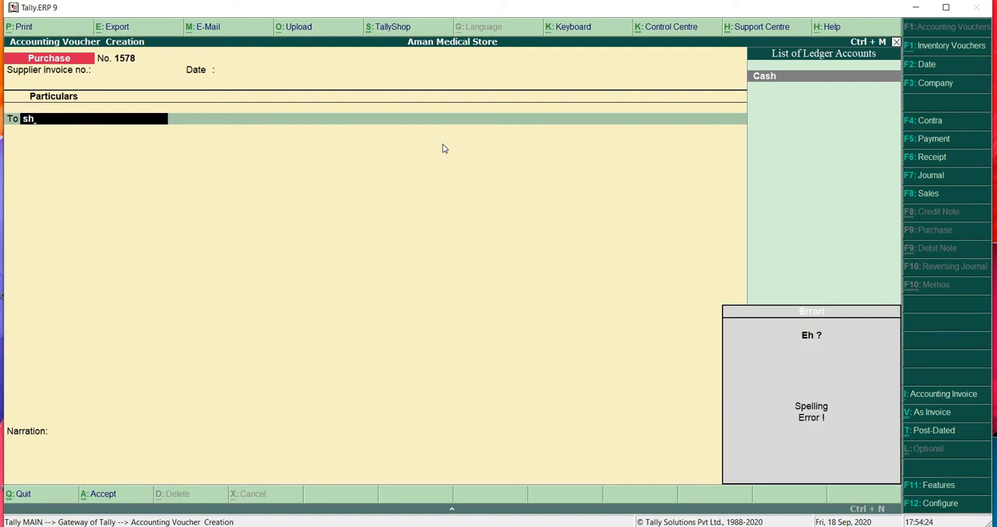
key("alt+c")
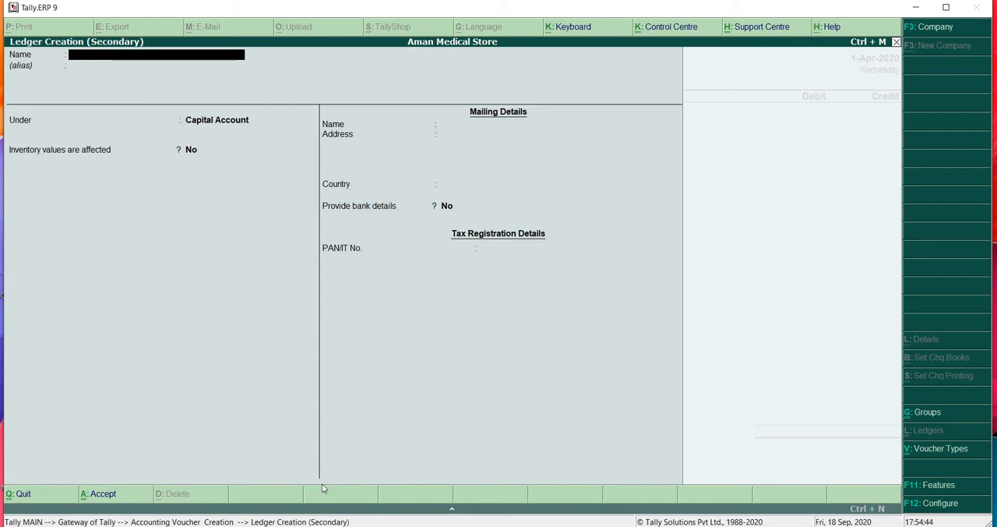
key("Escape")
key("Return")
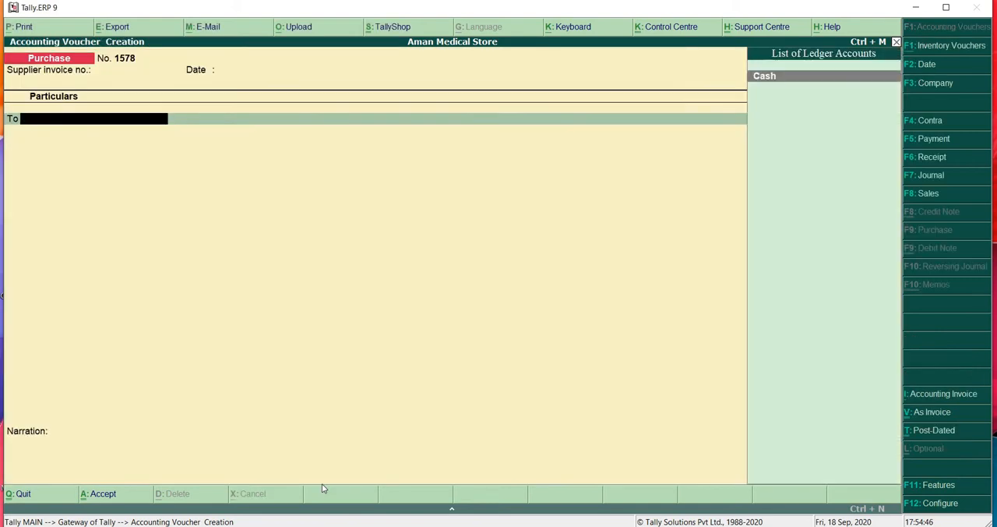
key("Escape")
key("Return")
- View the blank single-ledger creation form under Accounts Info, and leave it without saving
key("Up")
key("Up")
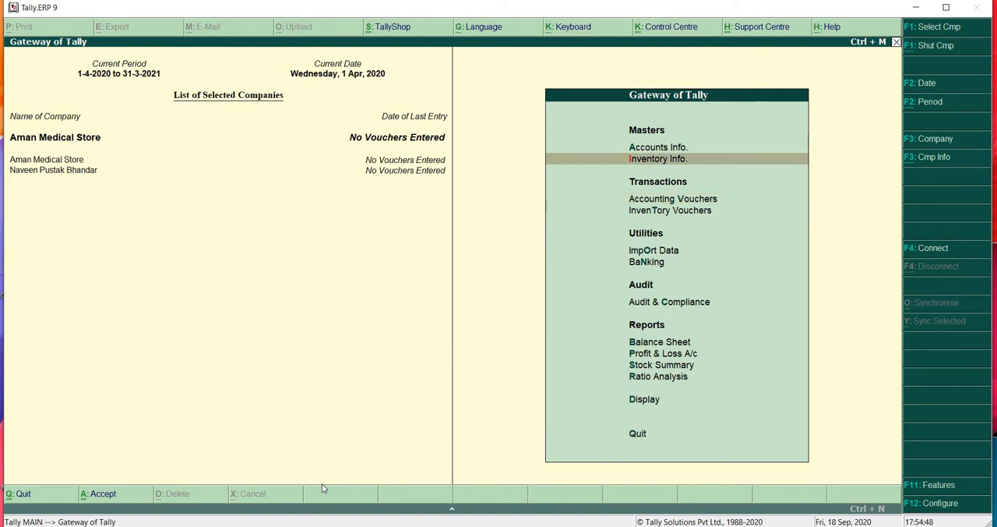
key("Return")
key("Down")
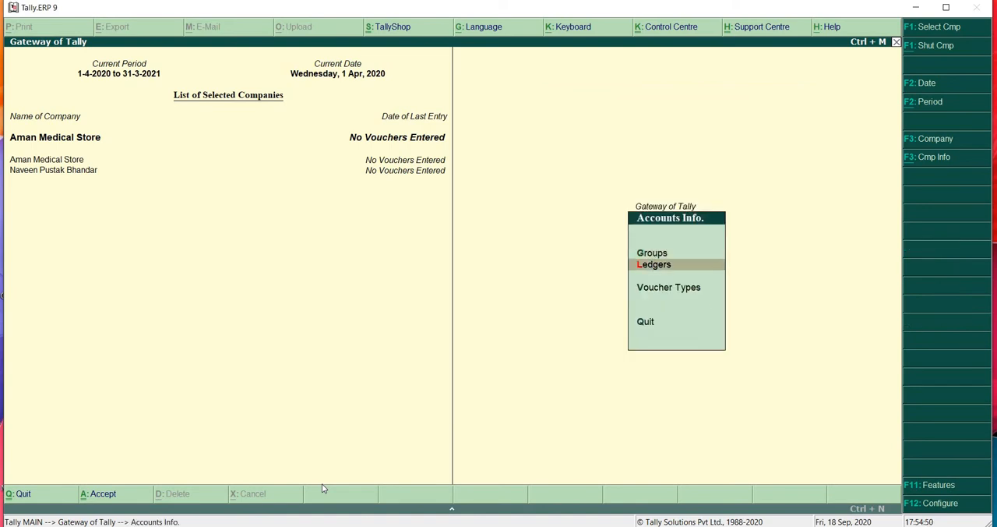
key("Return")
key("Return")
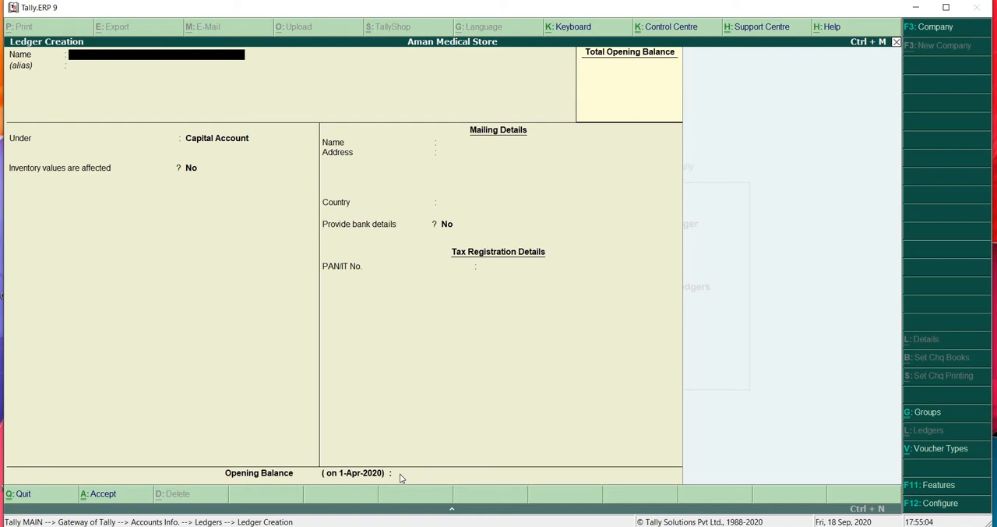
key("Escape")
key("Escape")
key("Escape")
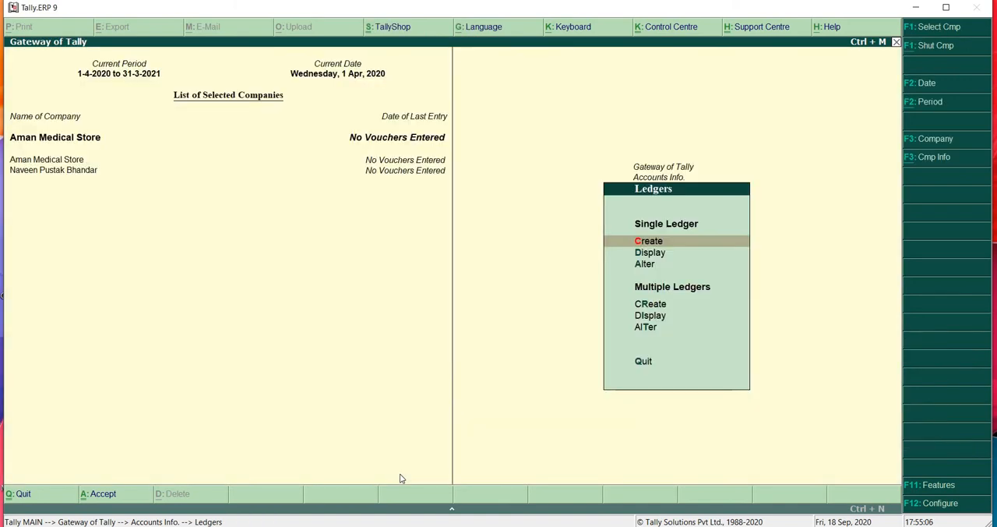
key("Escape")
key("Escape")
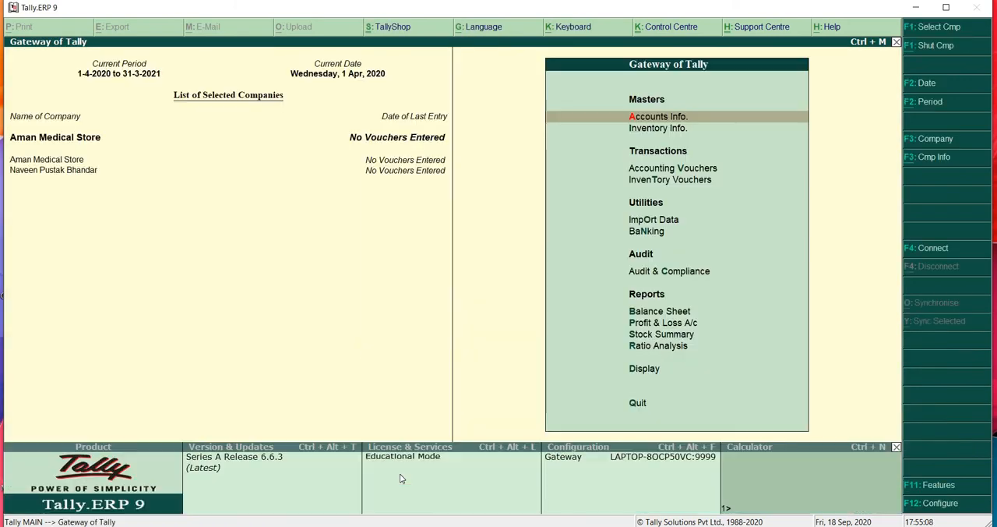
- Start a purchase voucher under Accounting Vouchers with number 1578, leaving the supplier invoice number and date blank
key("Down")
key("Down")
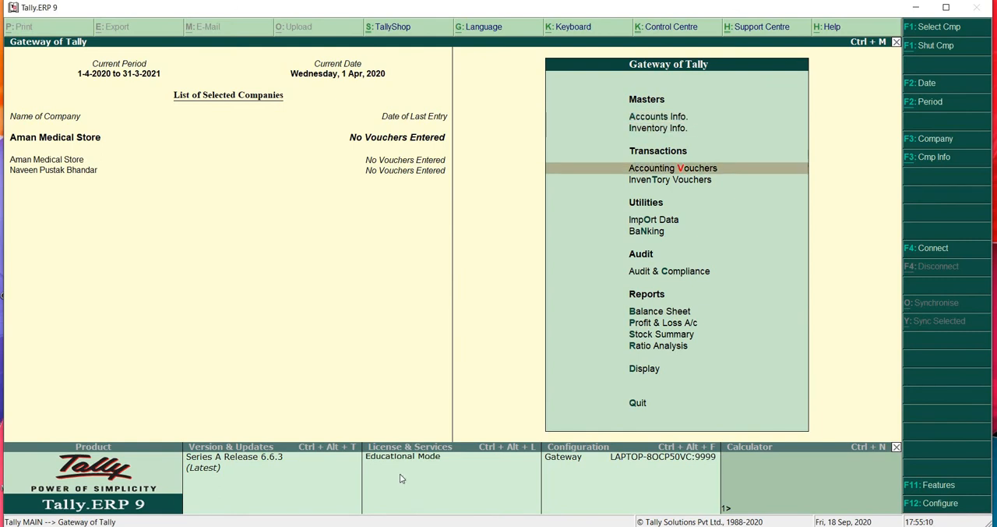
key("Return")
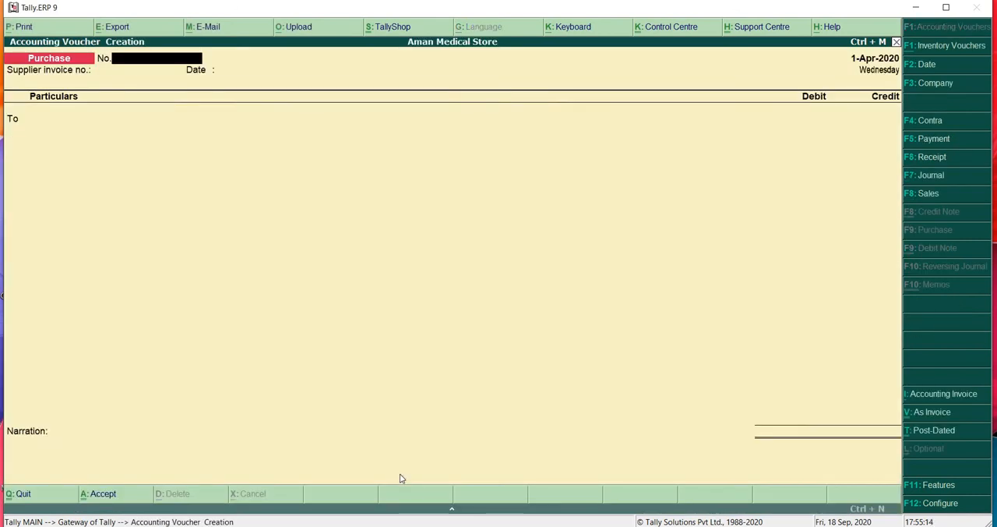
type("1578")
key("Return")
key("Return")
key("Return")
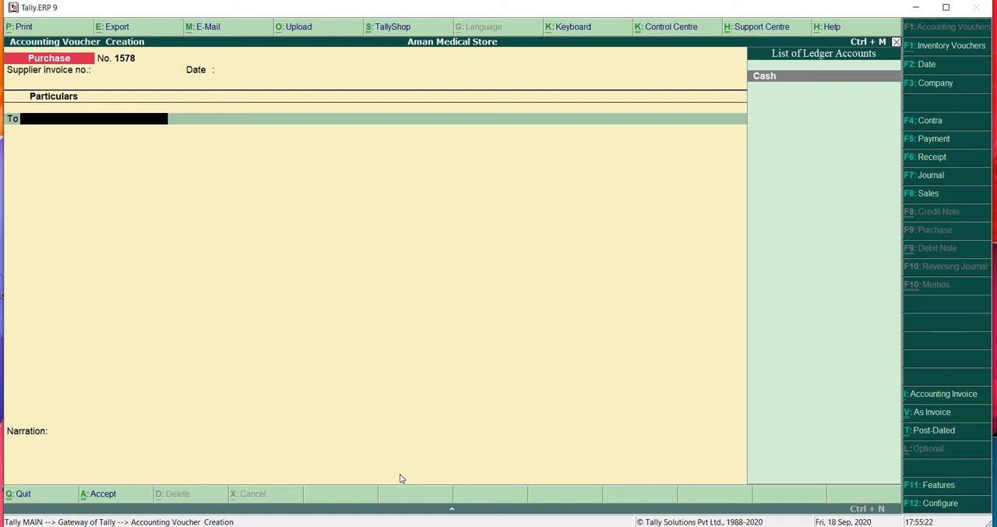
- Begin a new ledger from the voucher's To line, named Shiv Pharma and grouped under Sundry Creditors
key("alt+c")
type("Shiv P")
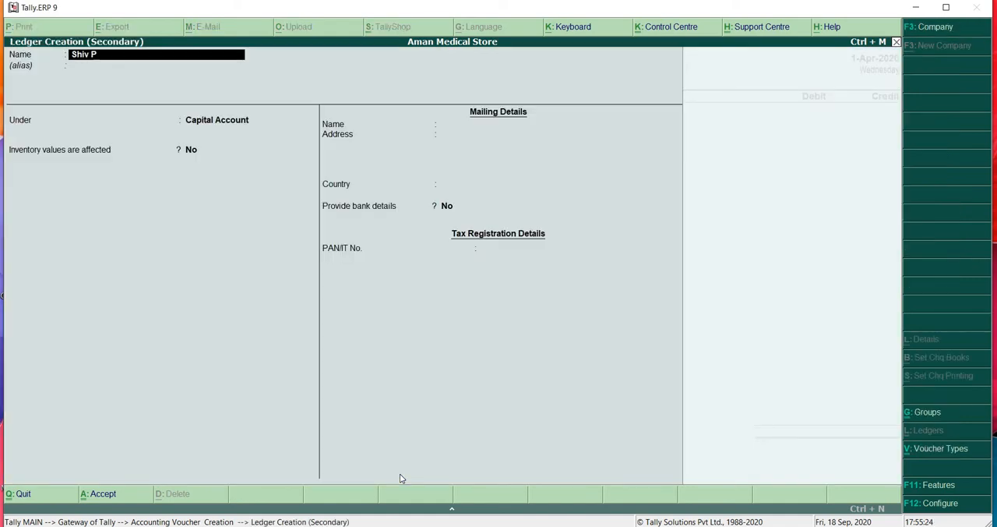
type("harma")
key("Return")
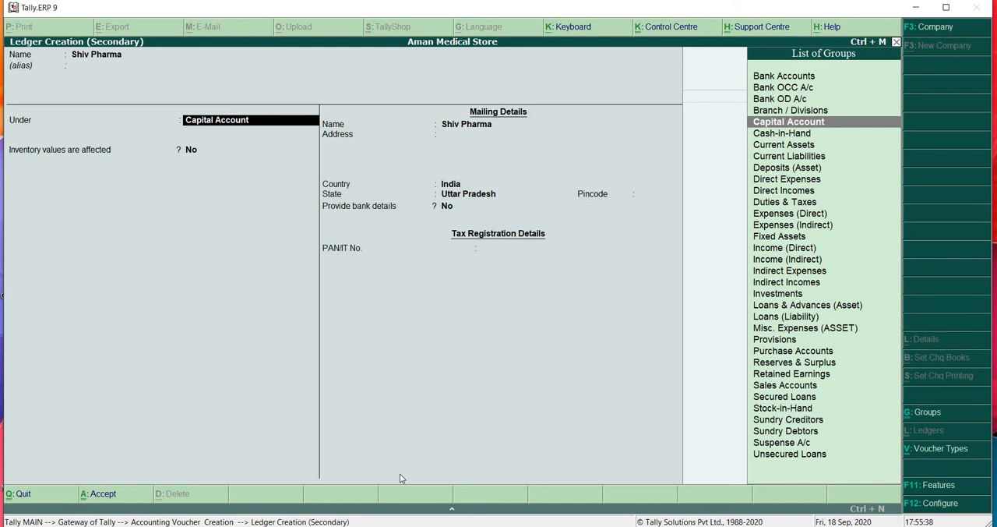
type("Sundr ")
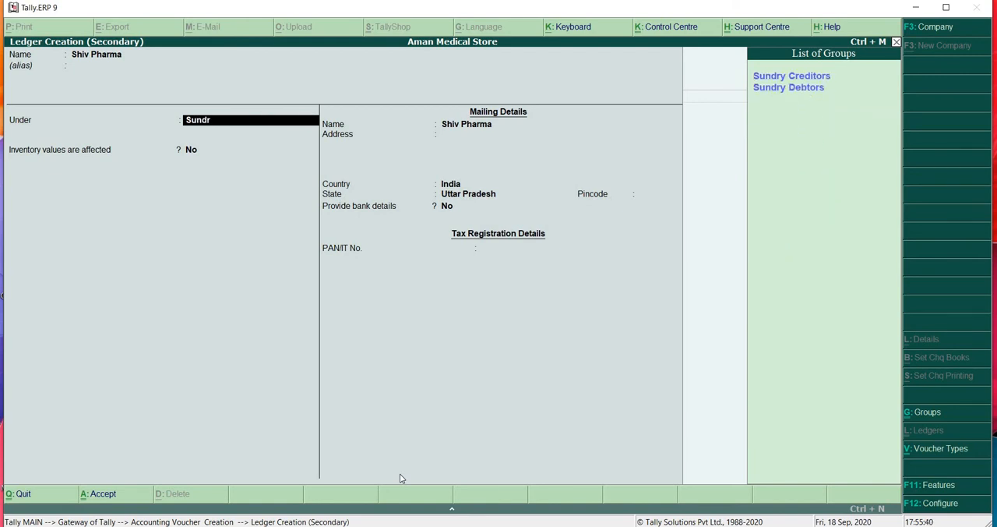
type("Y")
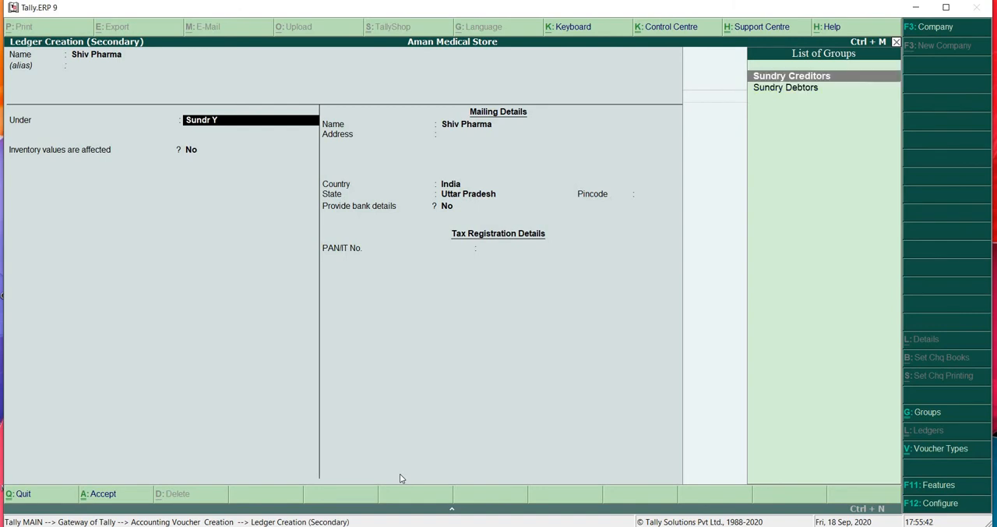
key("Return")
key("Return")
- Set Maintain balances bill-by-bill to No for the Shiv Pharma ledger and keep Inventory values are affected at No
key("BackSpace")
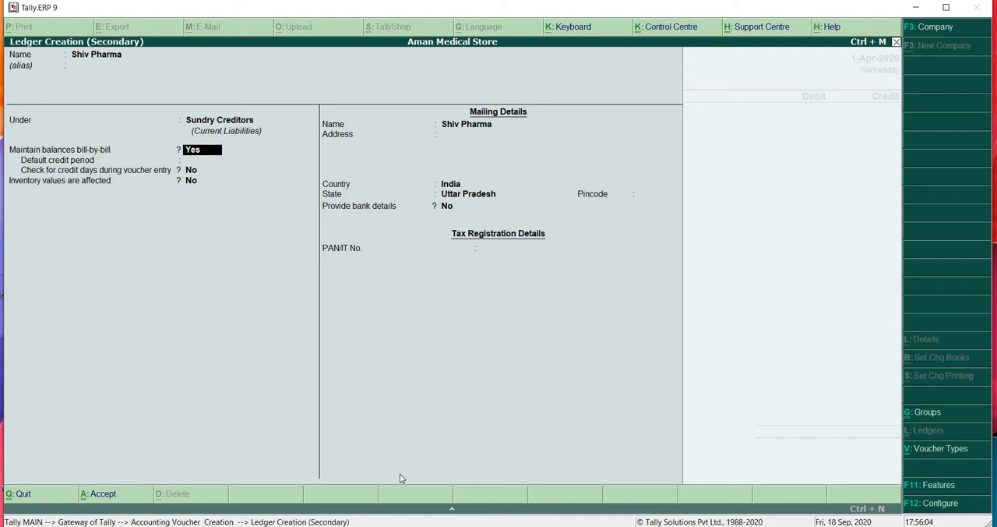
type("n")
key("Return")
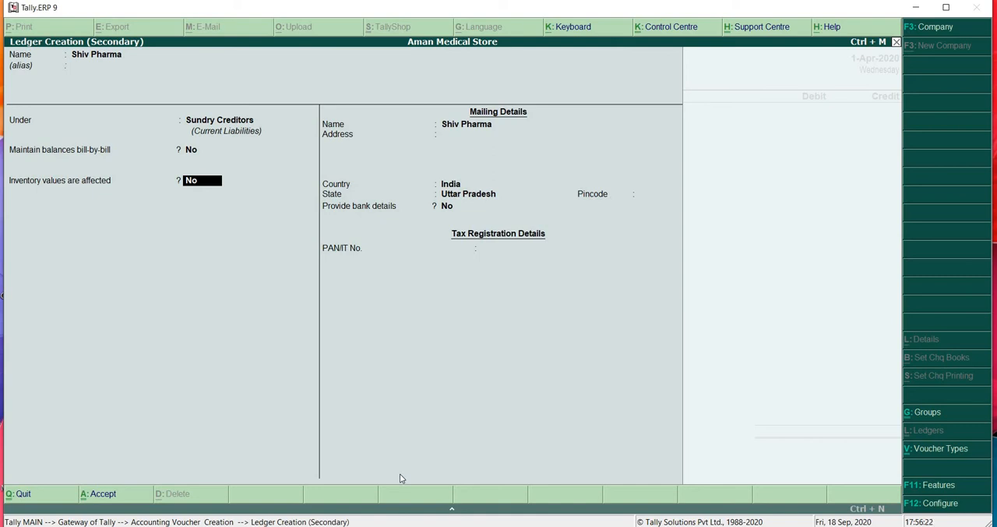
key("Return")
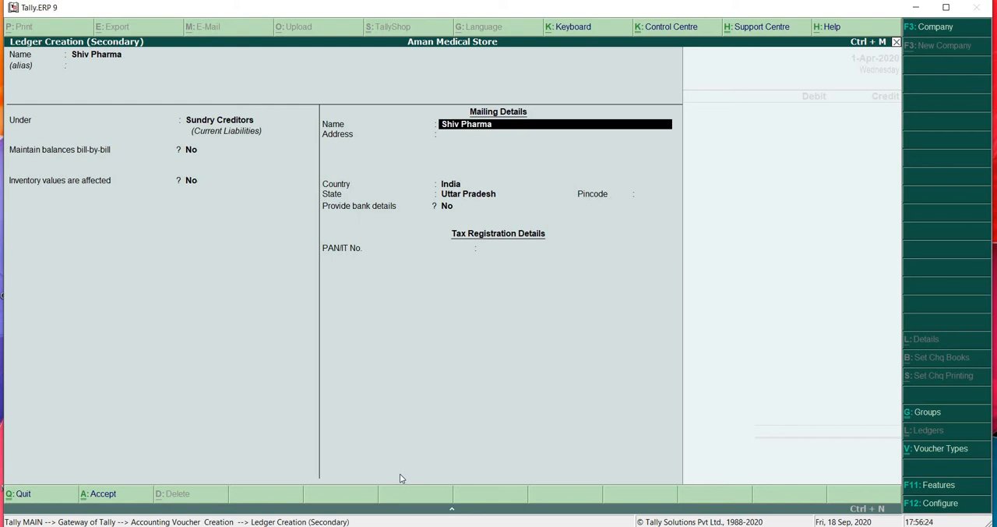
- Keep Shiv Pharma as the mailing name with India and Uttar Pradesh, enter the pincode, and leave Provide bank details at No
key("Return")
key("Return")
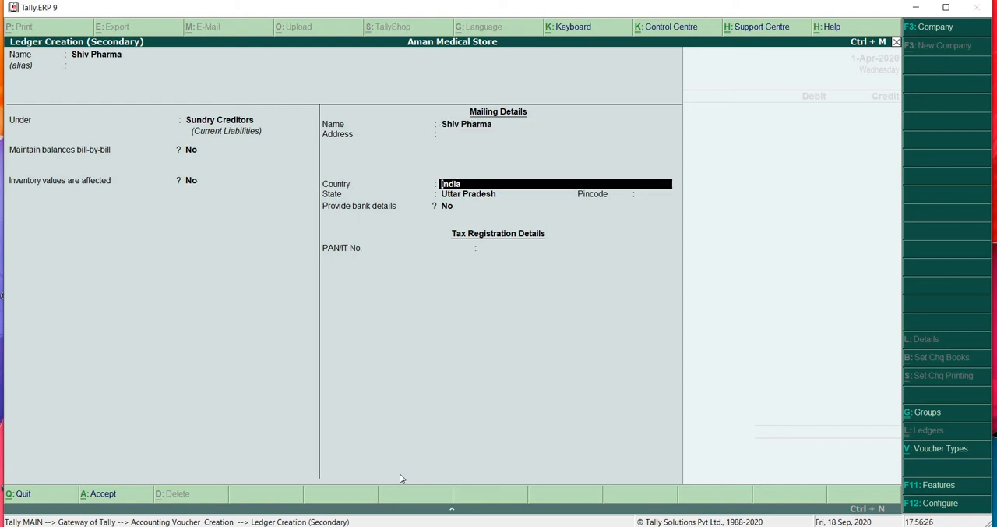
key("Return")
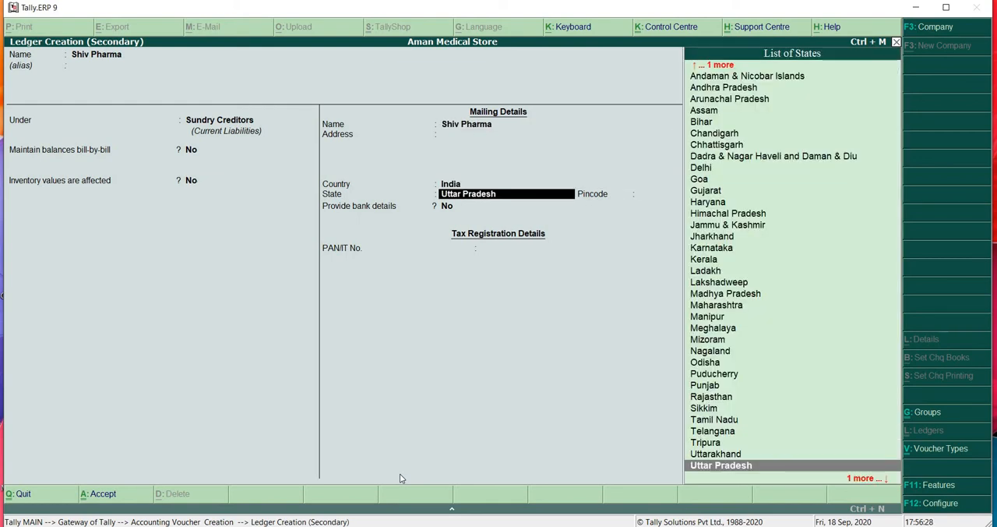
key("Return")
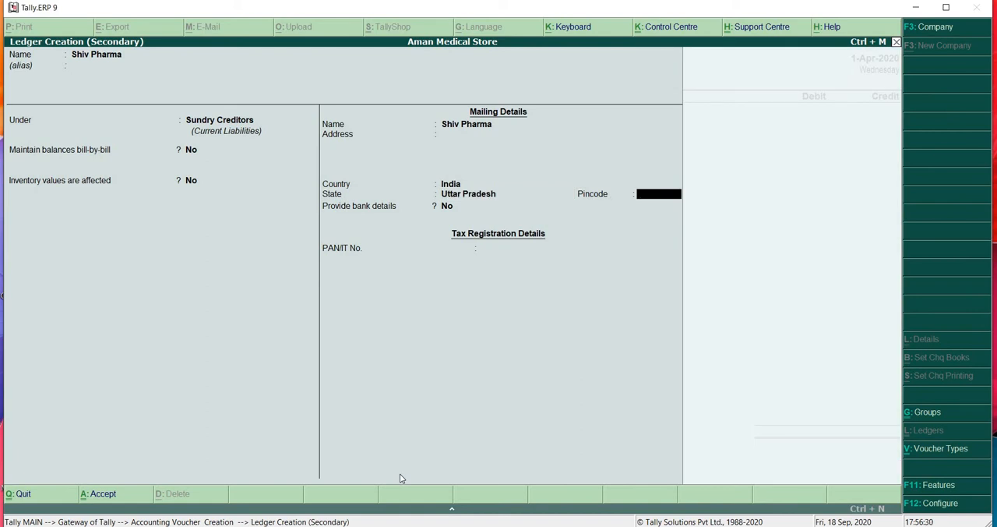
type("247001")
key("Return")
key("Return")
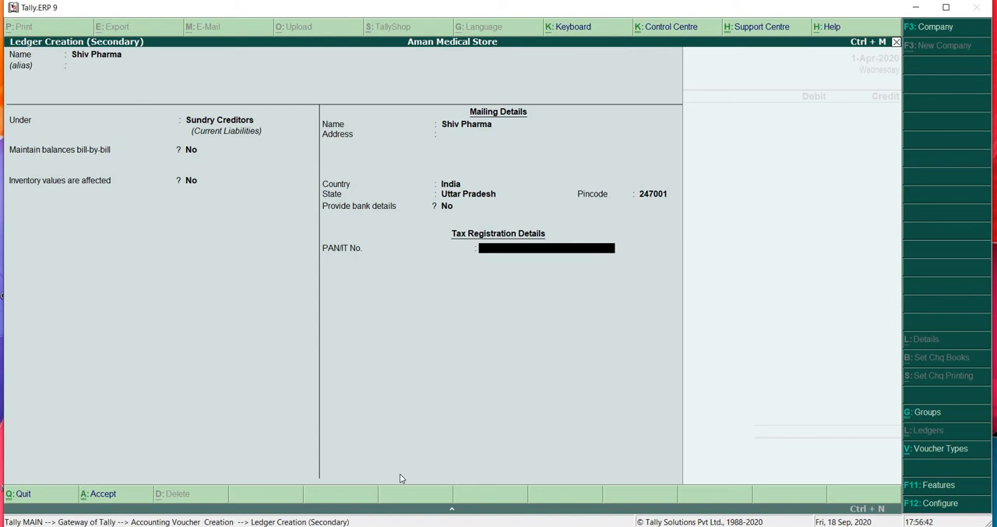
- Abandon the unsaved Shiv Pharma ledger and the purchase voucher, returning to the Gateway of Tally
key("Escape")
key("y")
key("Escape")
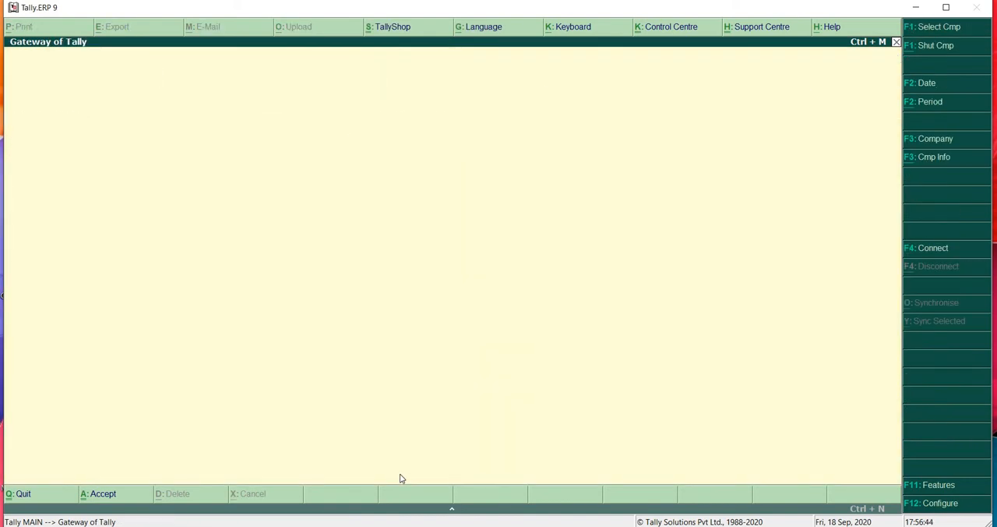
key("Escape")
key("Escape")
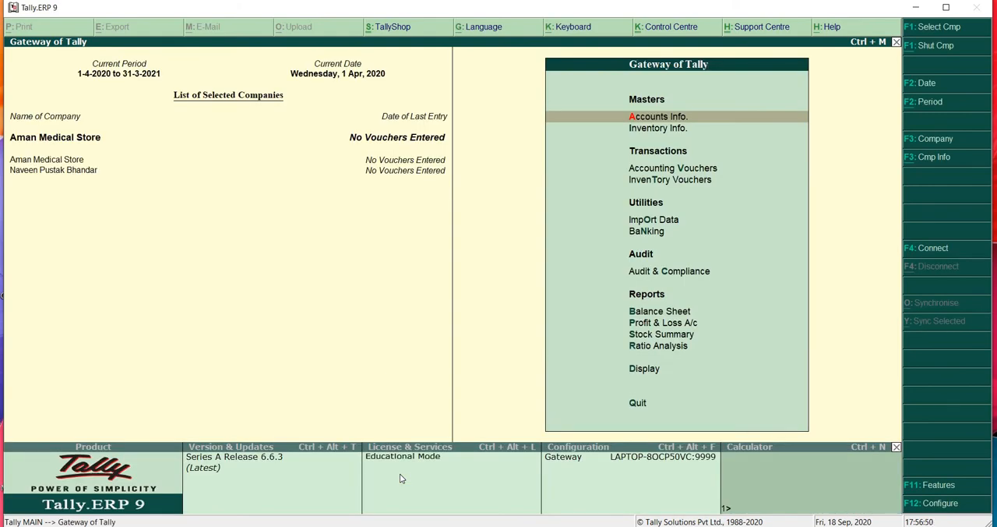
- Enable Goods and Services Tax (GST) for Aman Medical Store in the Statutory & Taxation features and open its GST details
key("F11")
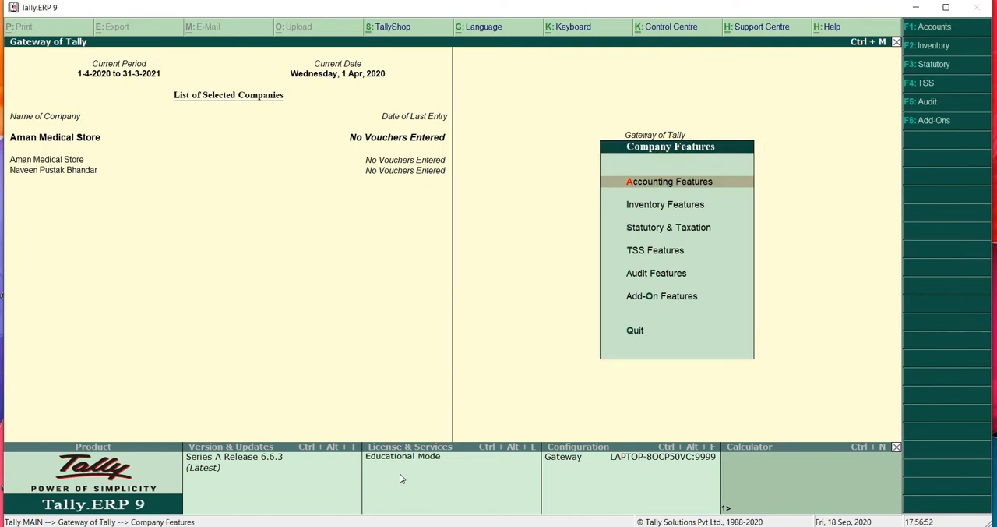
key("Down")
key("Down")
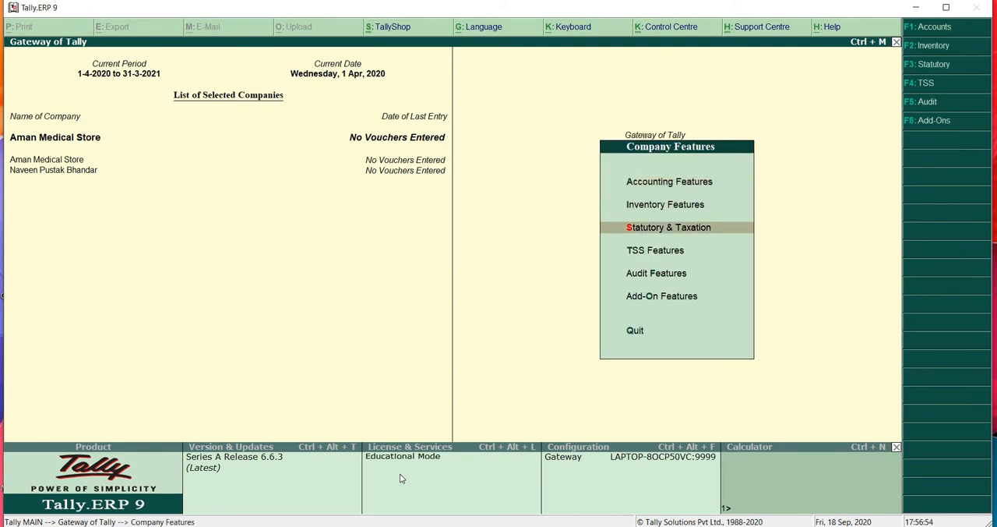
key("Return")
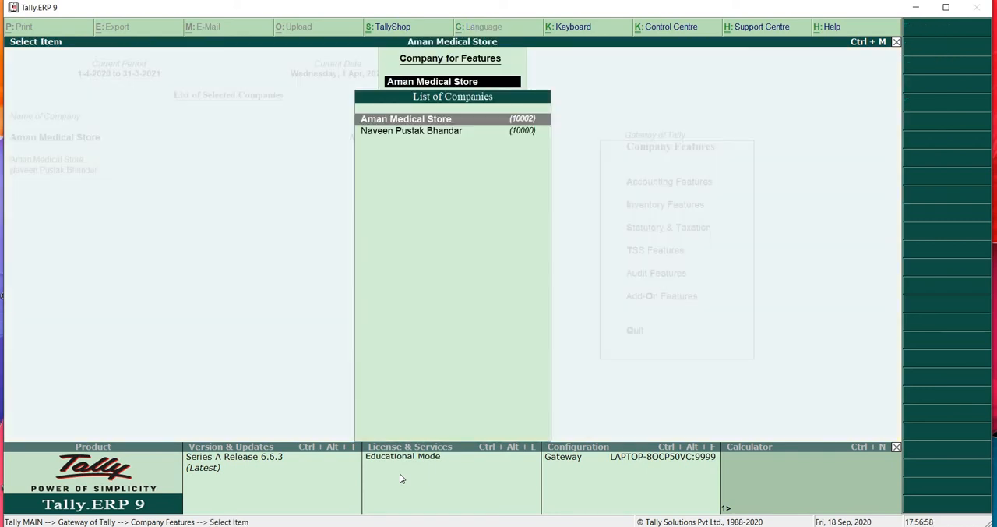
key("Return")
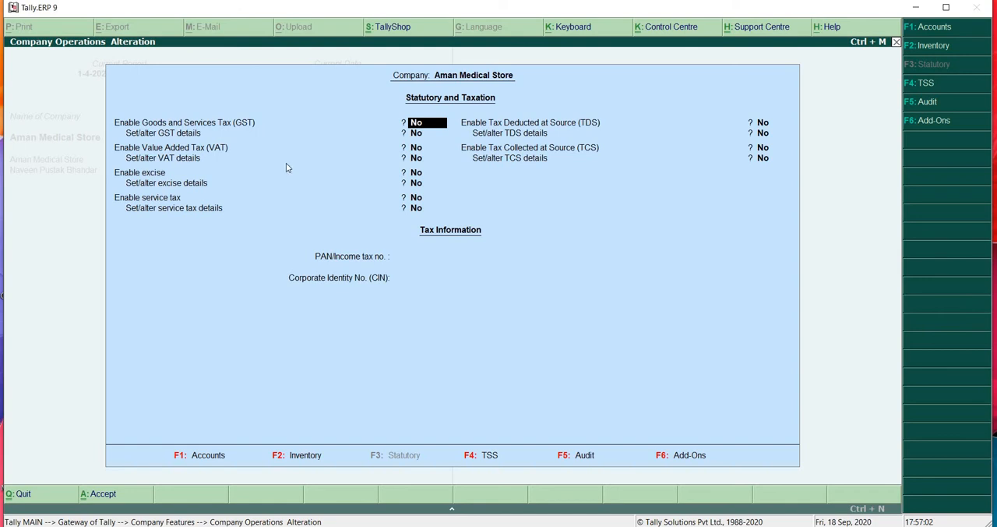
type("y")
key("Return")
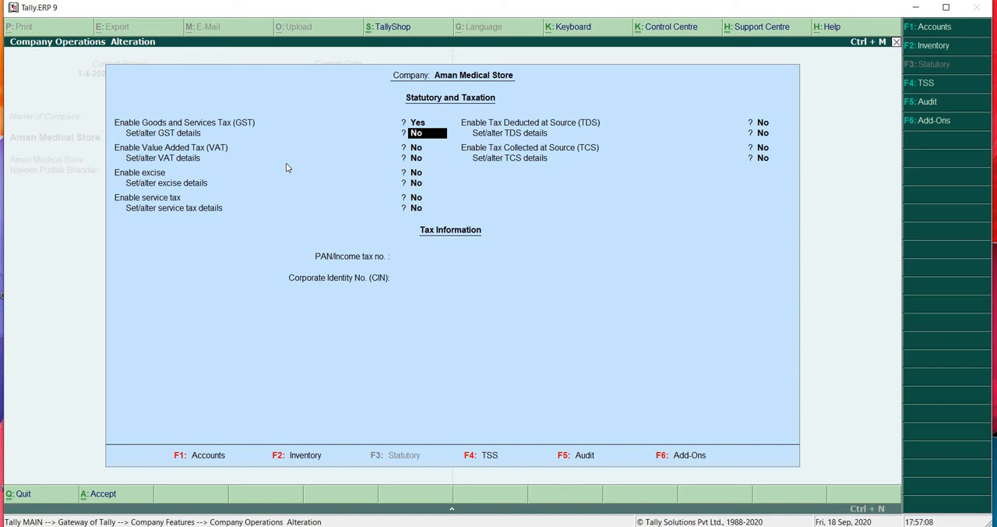
type("y")
key("Return")
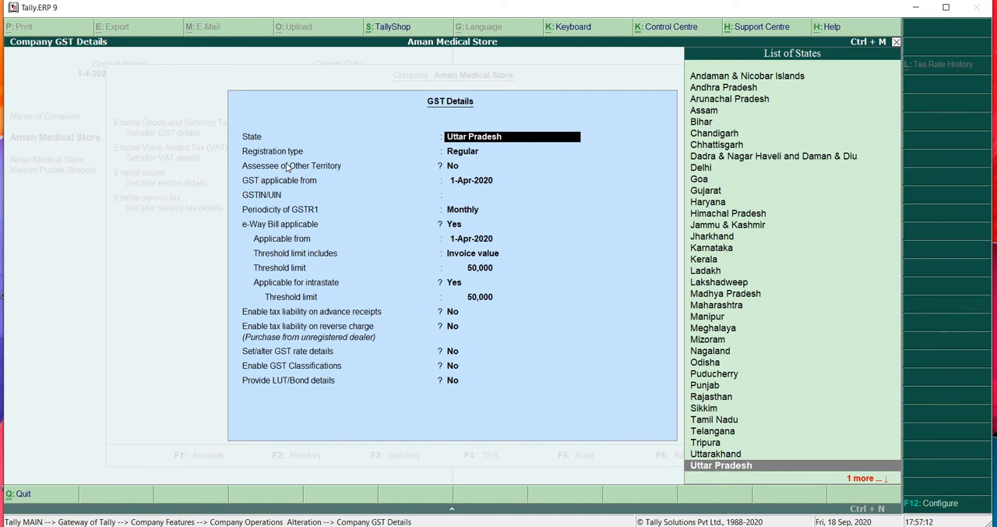
- Keep Uttar Pradesh, Regular registration and Assessee of Other Territory at No, and set GST applicable from 1-Jul-2017
key("Return")
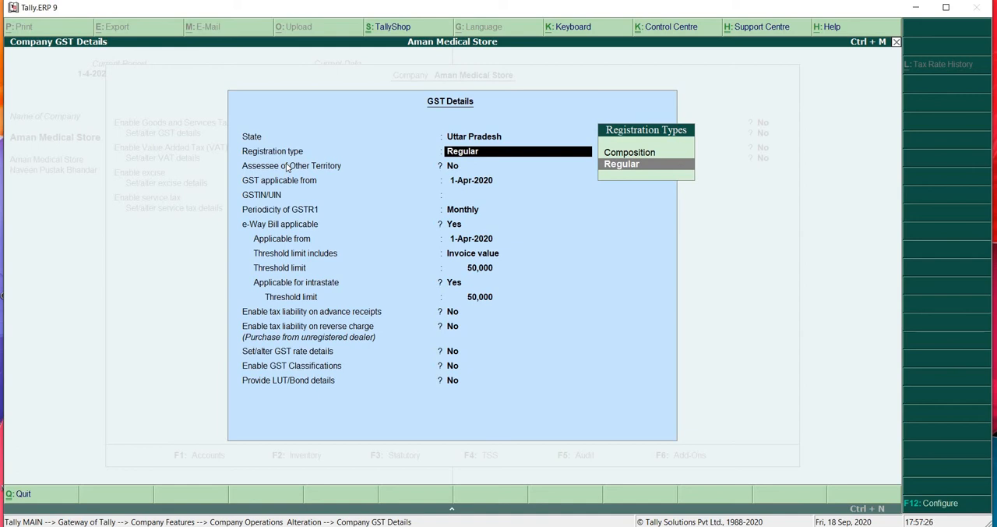
key("Return")
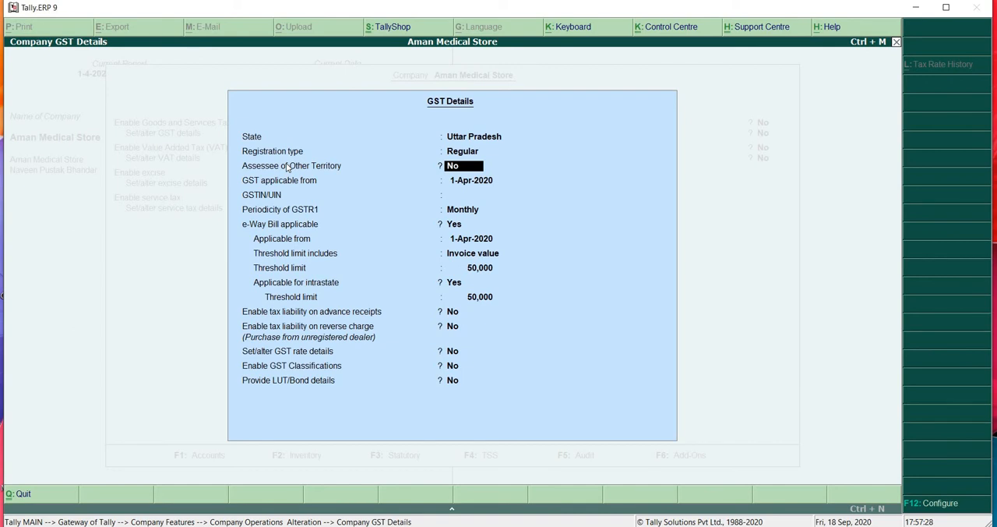
key("Return")
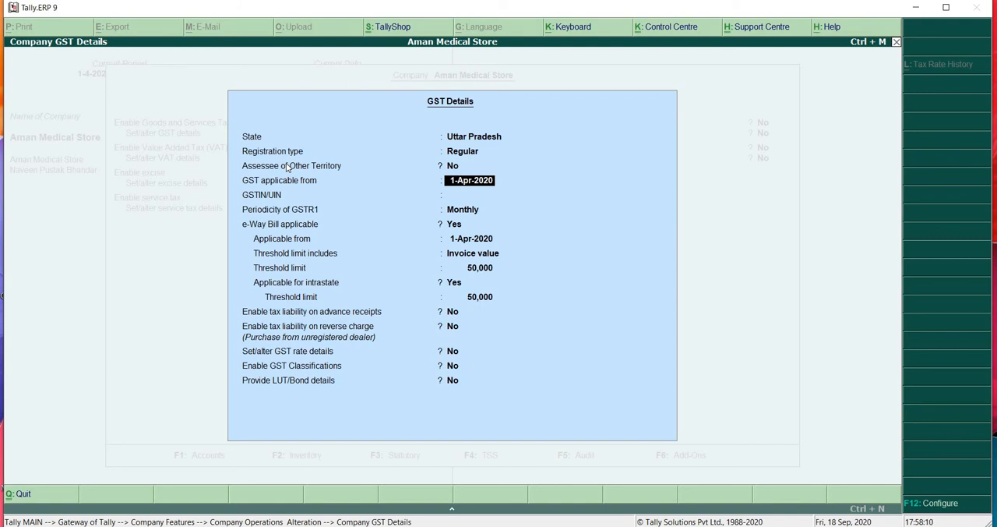
key("BackSpace")
type("1/7/2017")
key("Return")
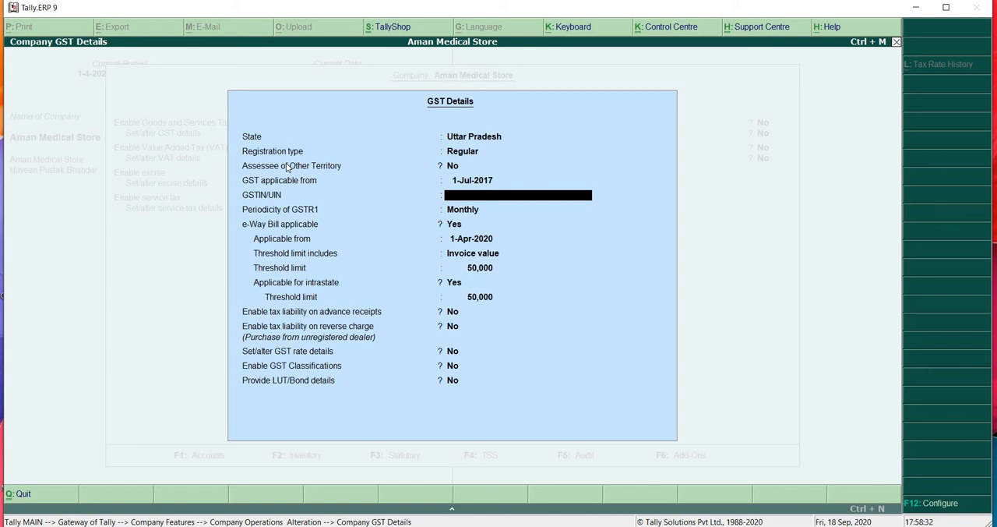
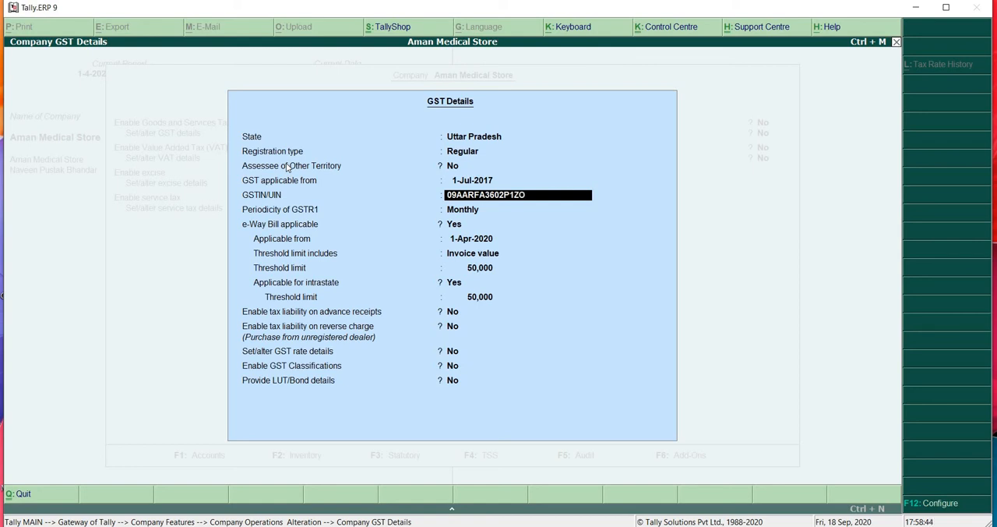
- Enter the company's GSTIN/UIN in the GST details and correct its last character
key("Return")
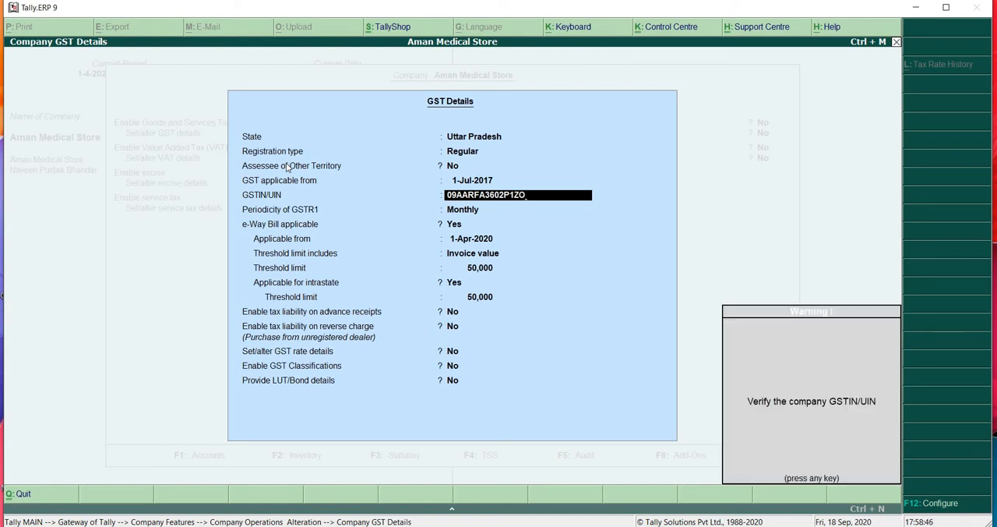
key("Return")
key("BackSpace")
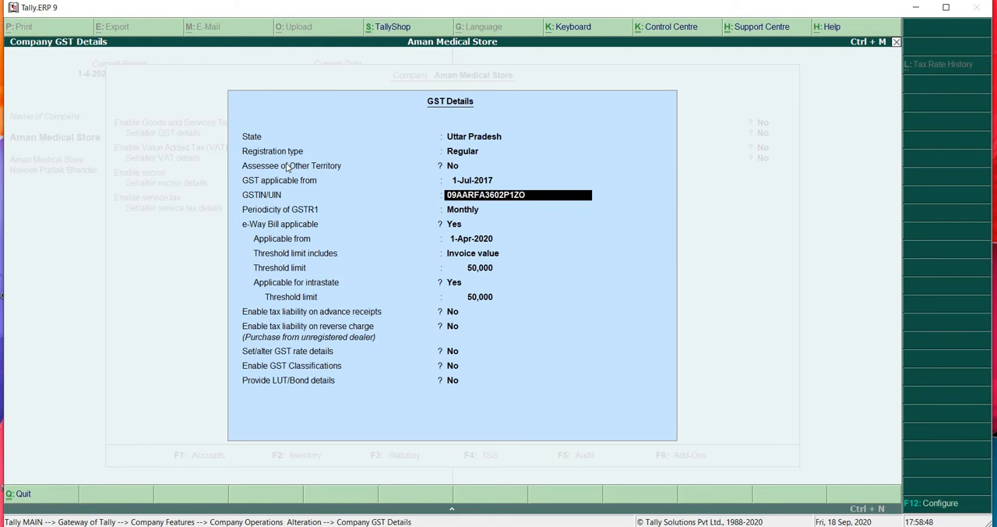
key("BackSpace")
type("0")
key("Return")
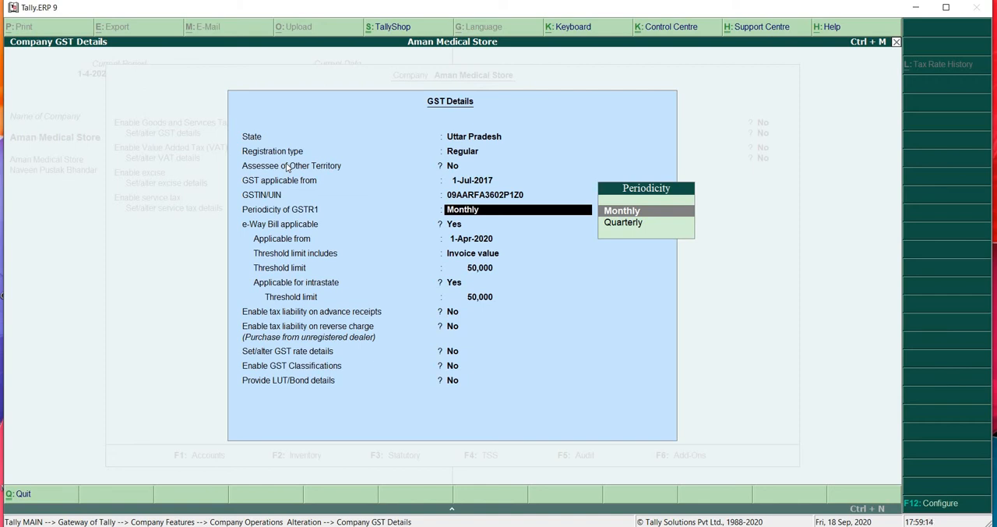
- Set the periodicity of GSTR1 to Quarterly, keeping e-Way Bill applicable from 1-Apr-2020 on invoice value with both threshold limits at 50,000
key("Down")
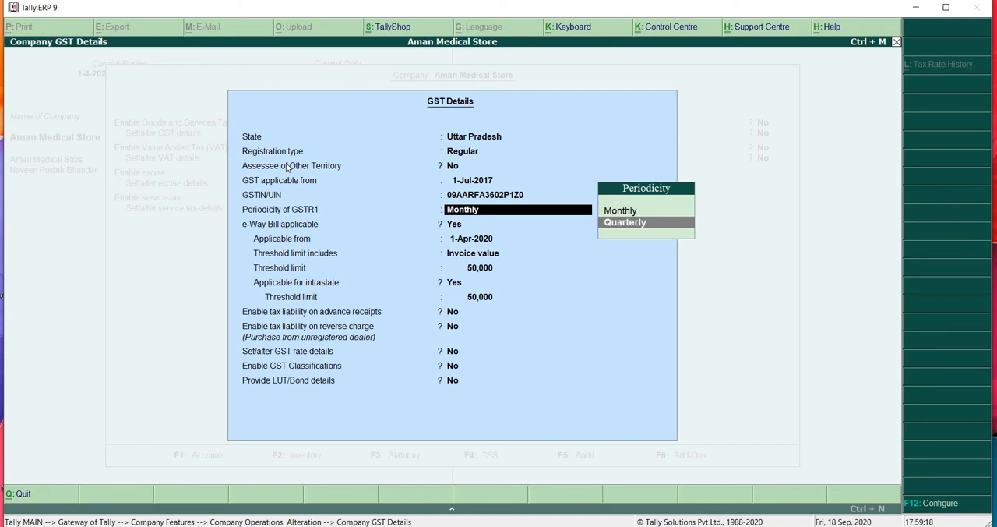
key("Return")
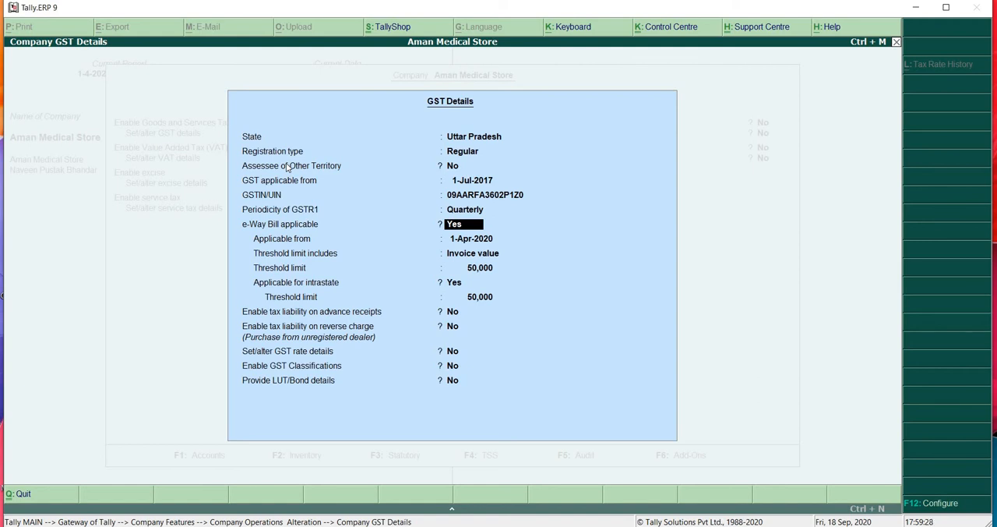
key("Return")
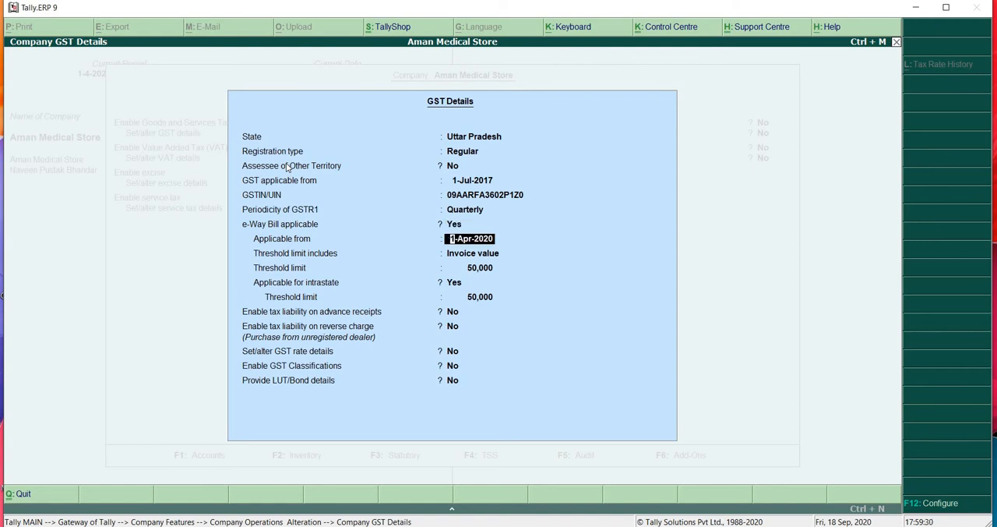
key("Return")
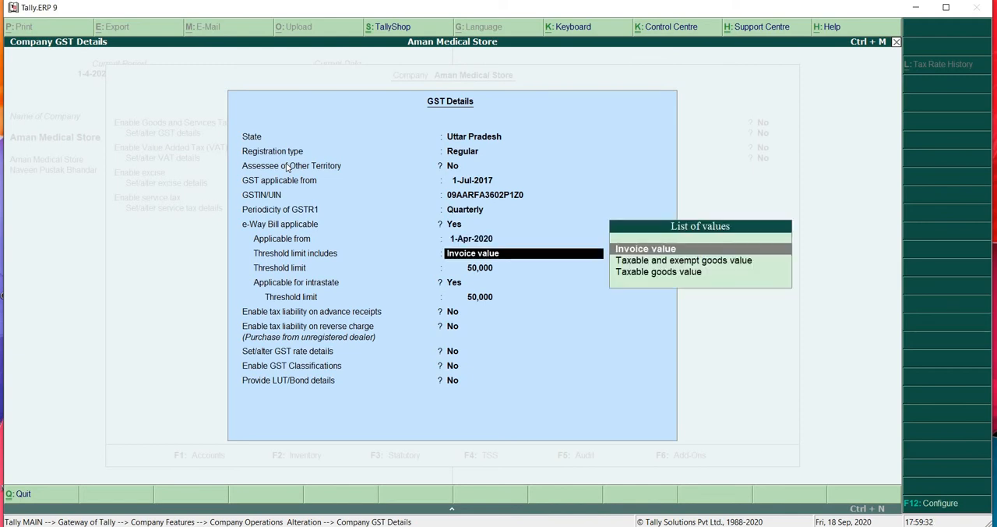
key("Return")
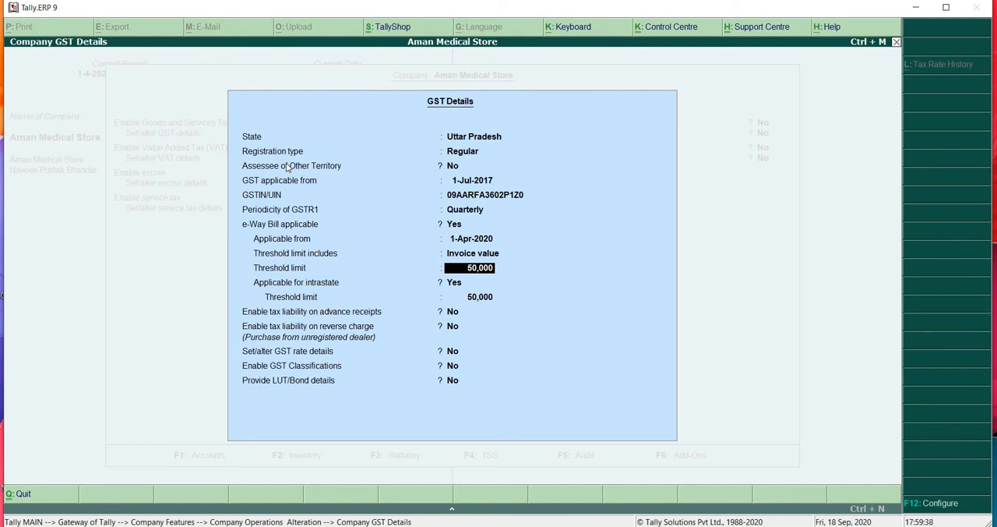
key("Return")
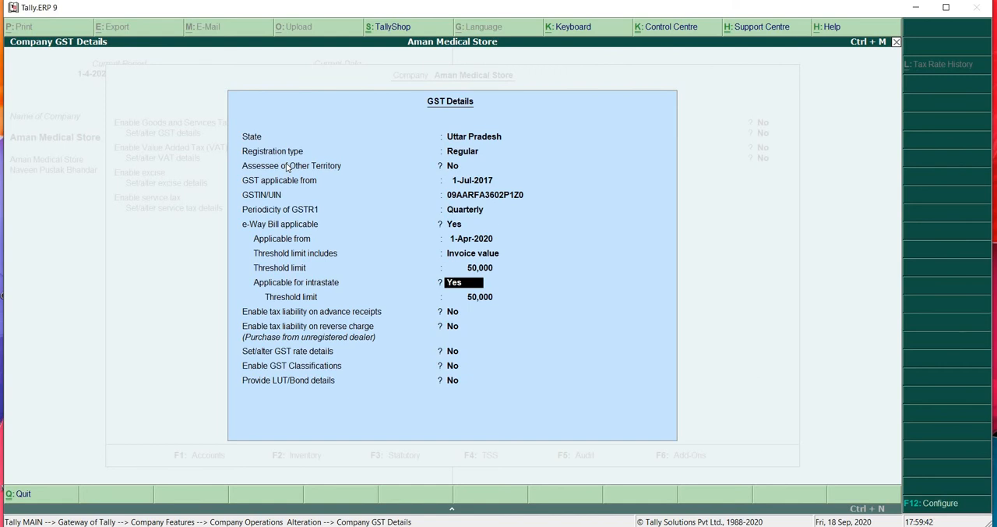
key("Return")
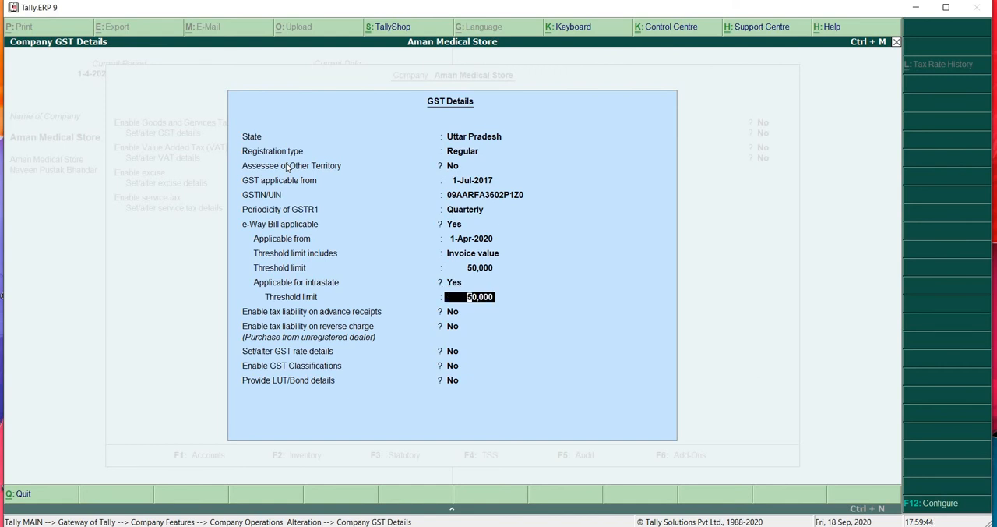
key("Return")
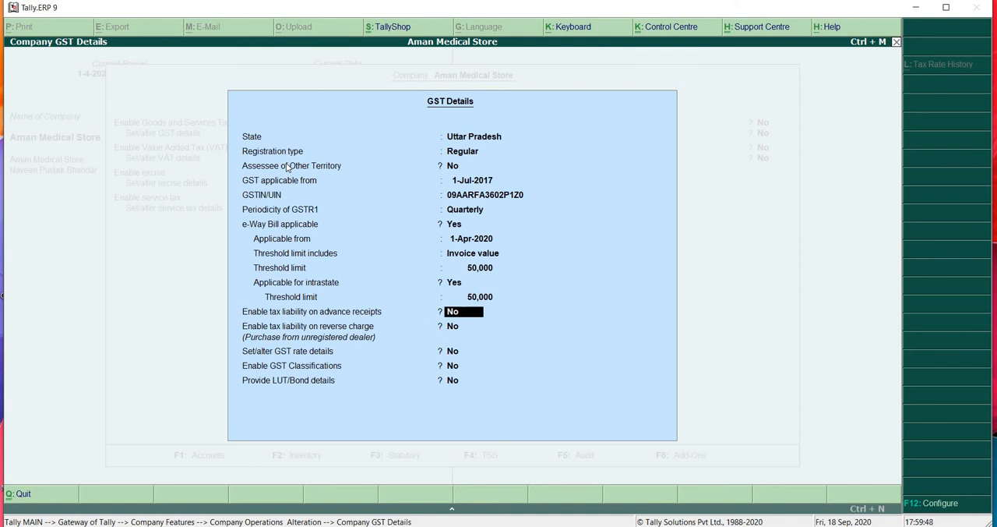
- Keep advance receipts, reverse charge, GST rate details, GST Classifications and LUT/Bond details at No, and accept the company GST details
key("Return")
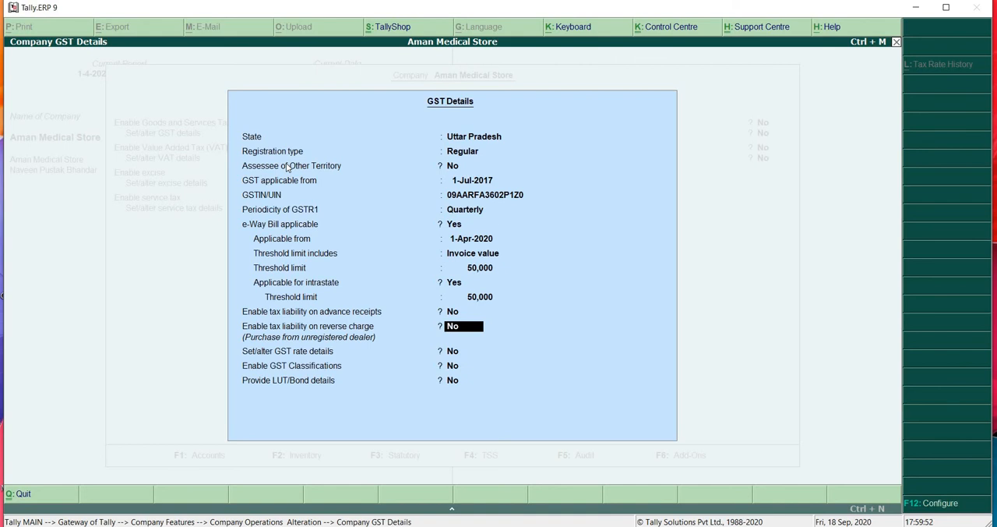
key("Return")
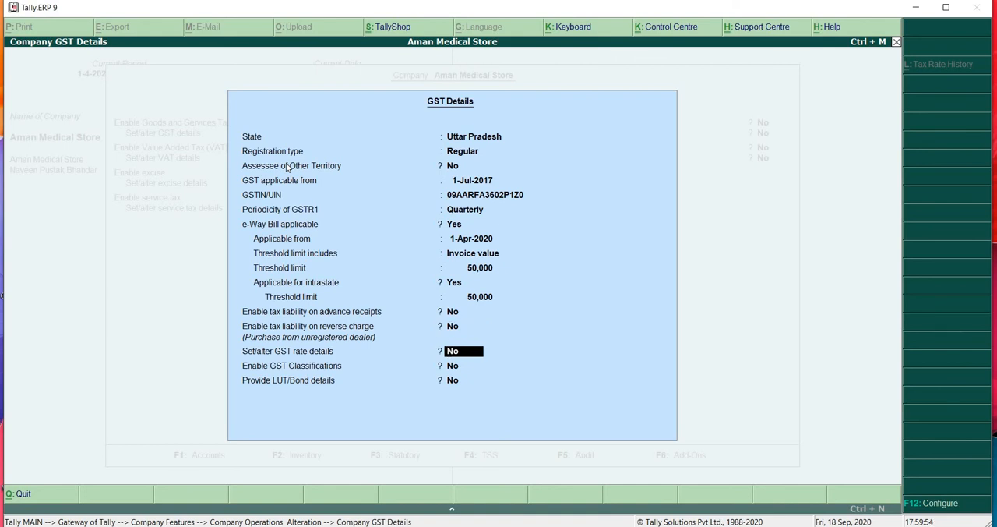
key("Return")
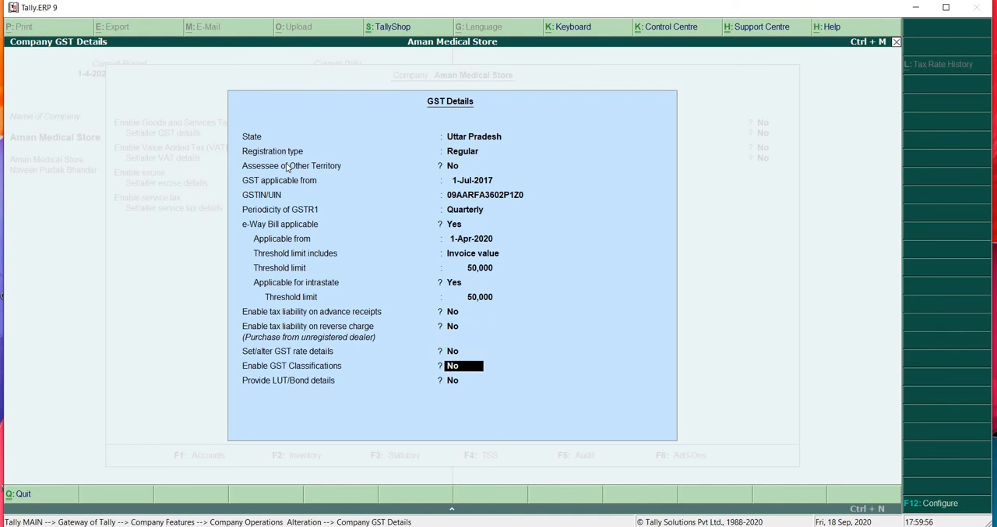
key("Return")
key("Return")
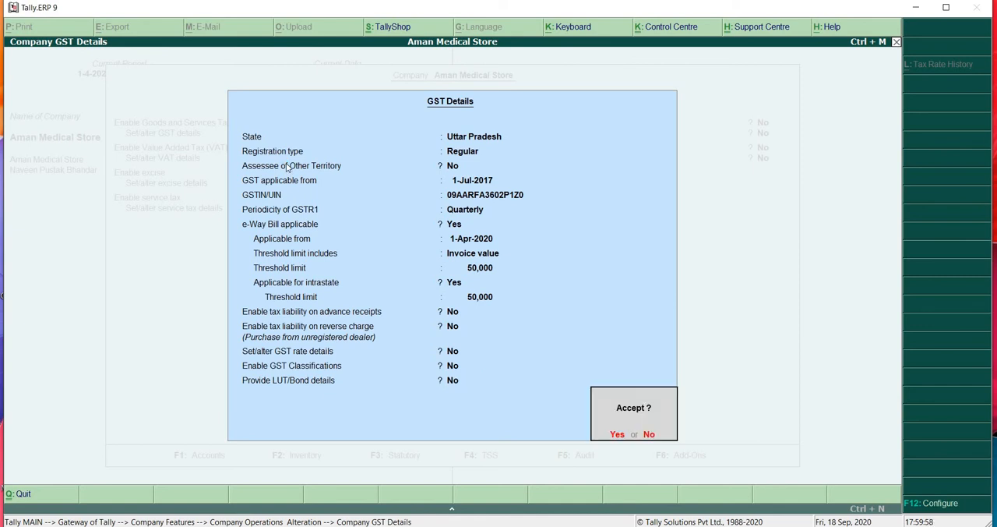
key("Return")
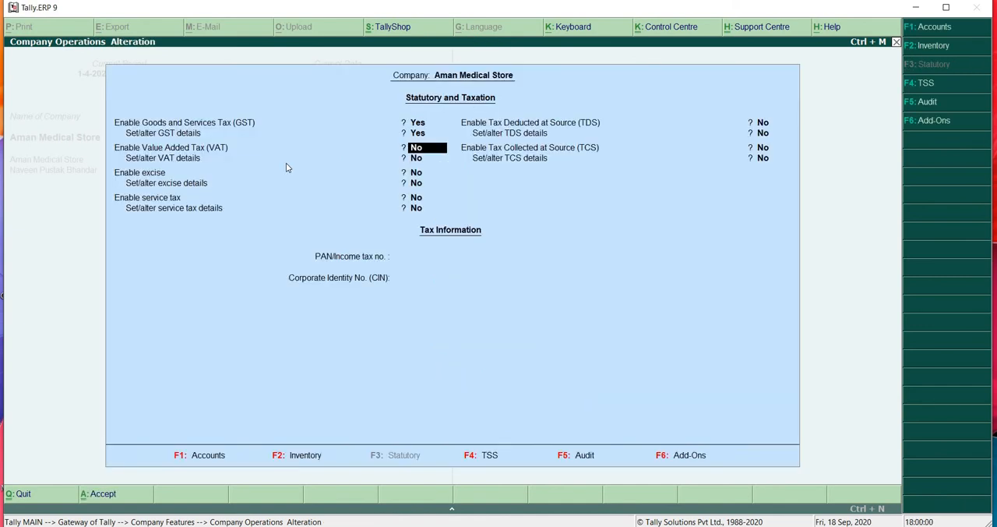
- Leave VAT, excise, service tax, TDS and TCS at No with PAN and CIN blank, and save the statutory features
key("Return")
key("Return")
key("Return")
key("Return")
key("Return")
key("Return")
key("Return")
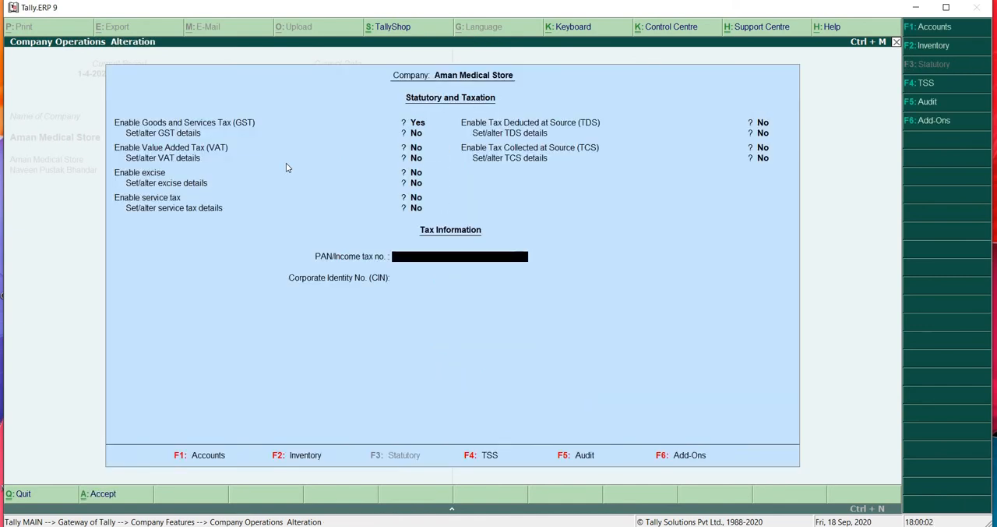
key("Return")
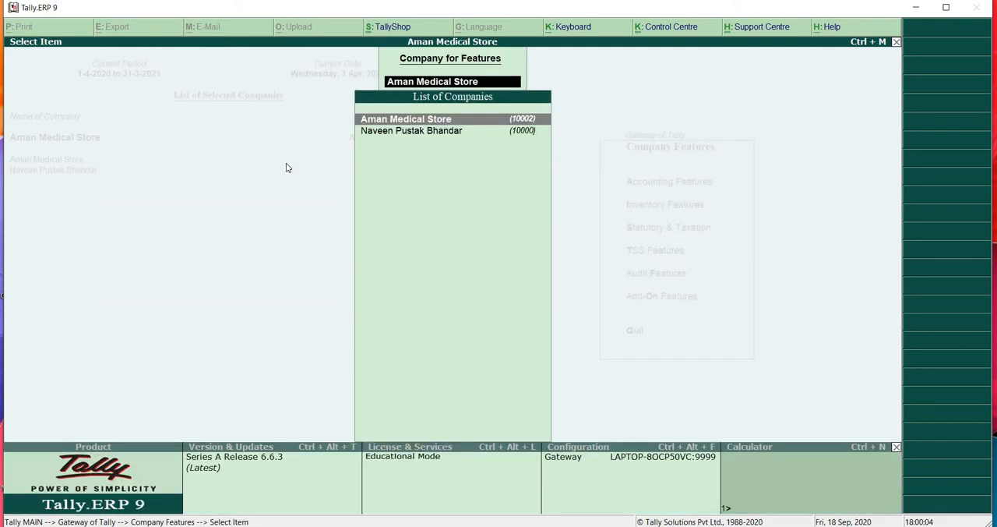
- Leave the company features and return to the Gateway of Tally
key("Escape")
key("Escape")
key("Escape")
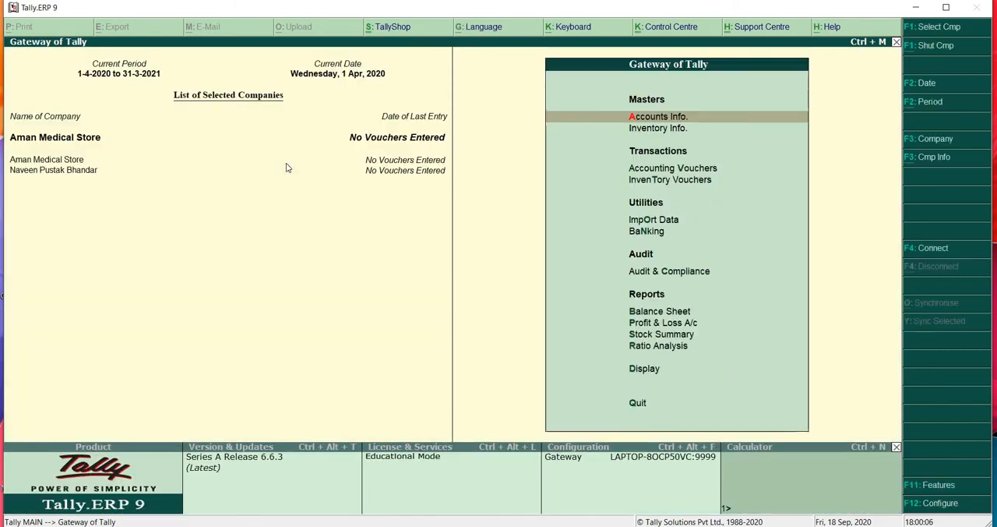
key("Escape")
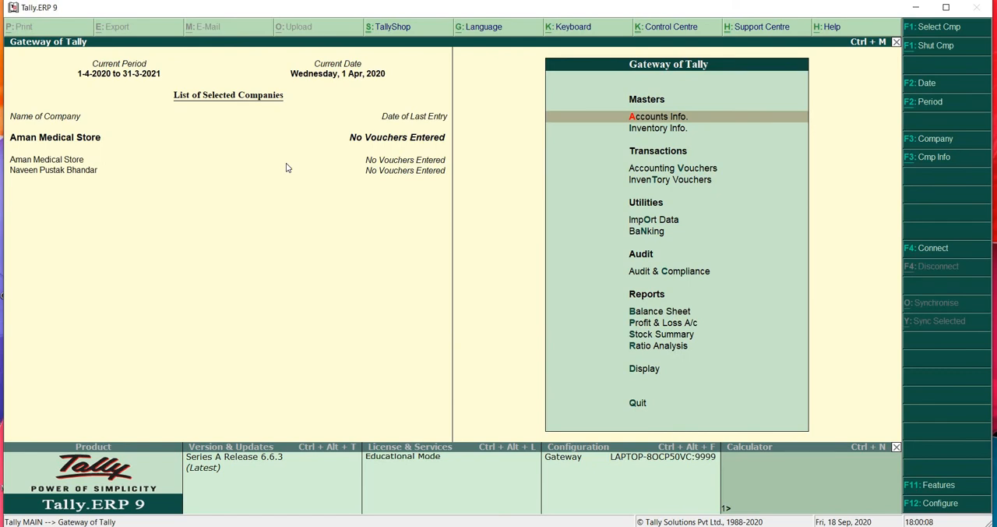
key("Down")
key("Up")
key("Return")
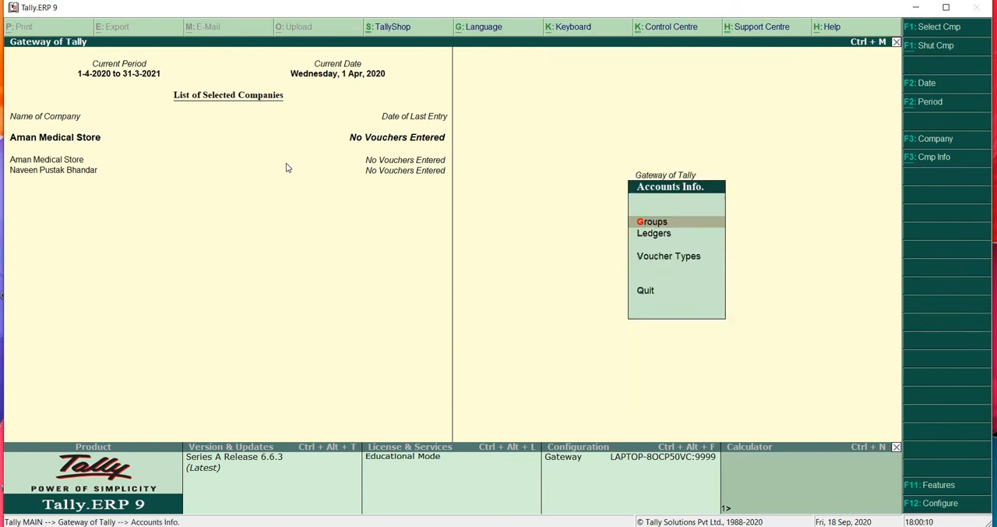
key("Escape")
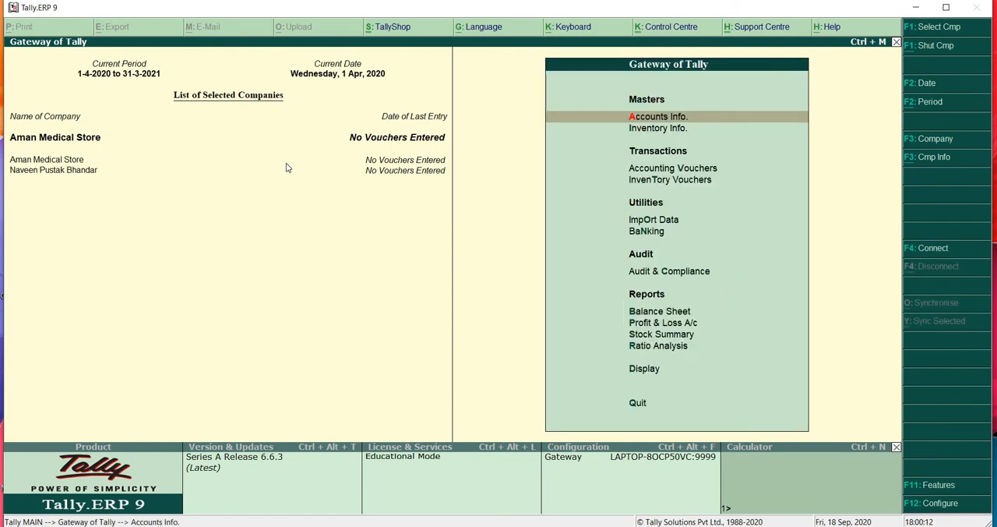
key("Down")
key("Return")
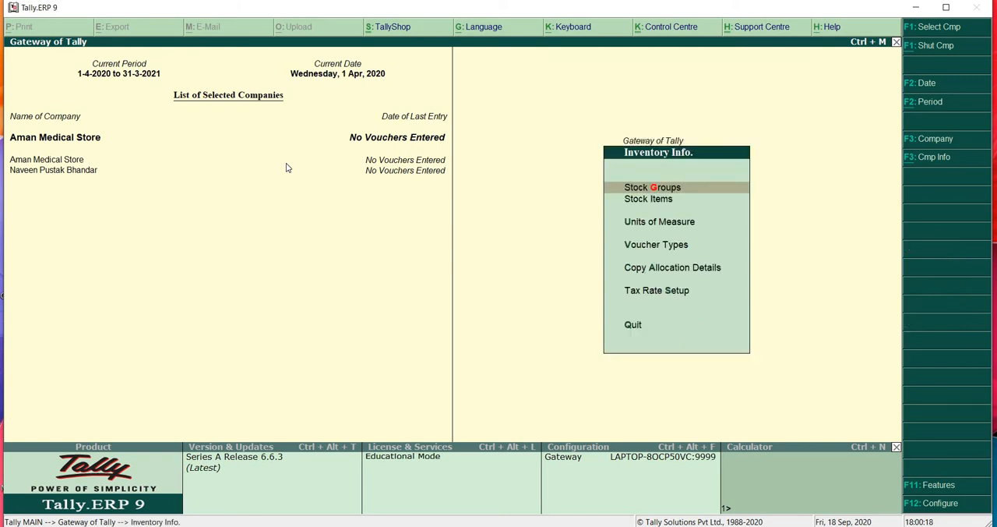
key("Escape")
- Start a purchase accounting voucher numbered 1578, leaving the supplier invoice number and date blank
key("Down")
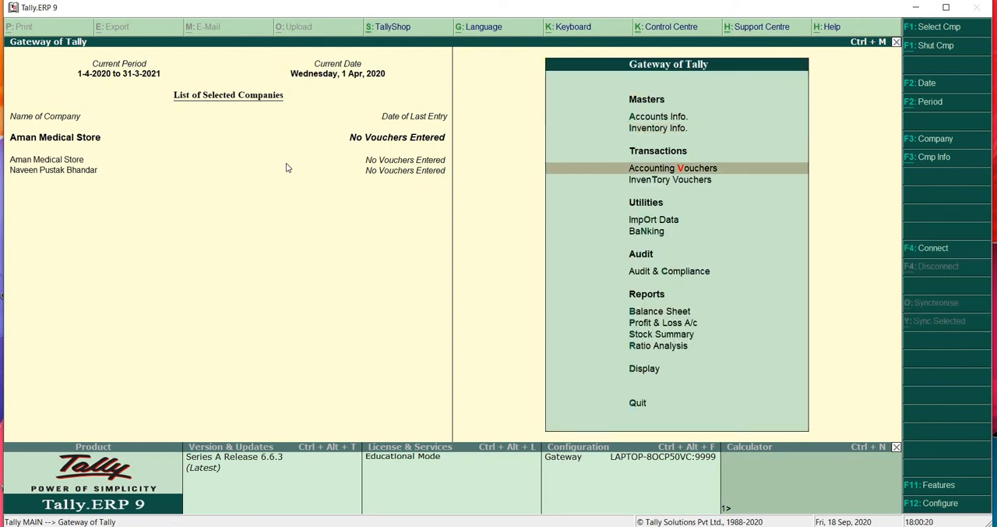
key("Return")
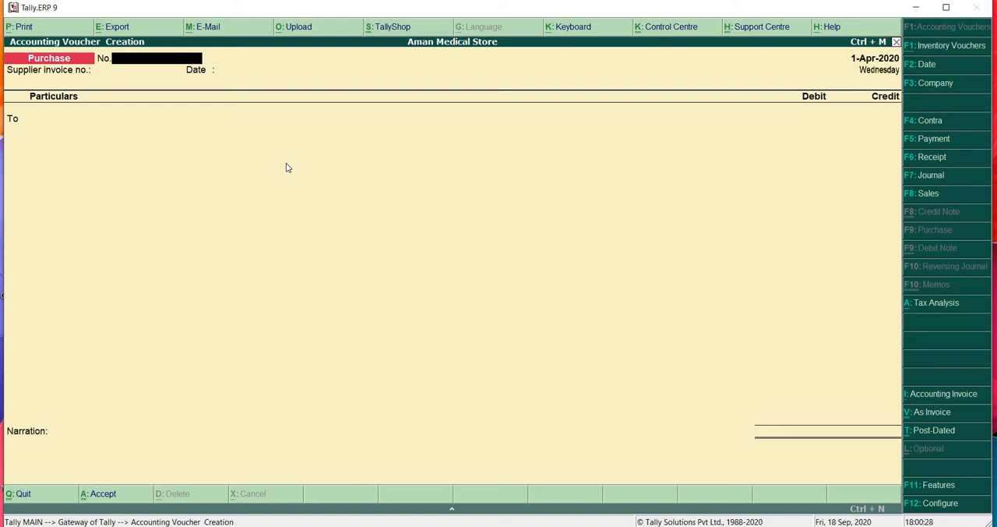
type("1578")
key("Return")
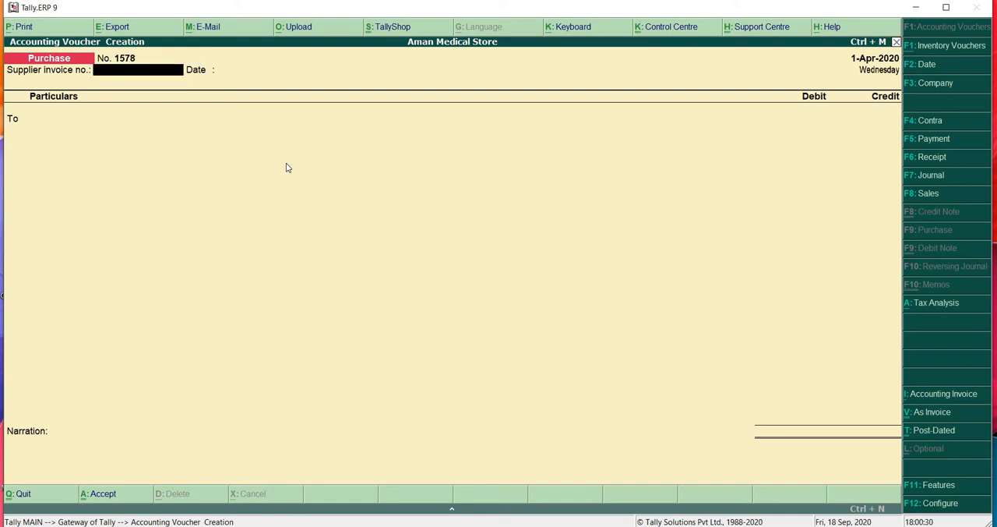
key("Return")
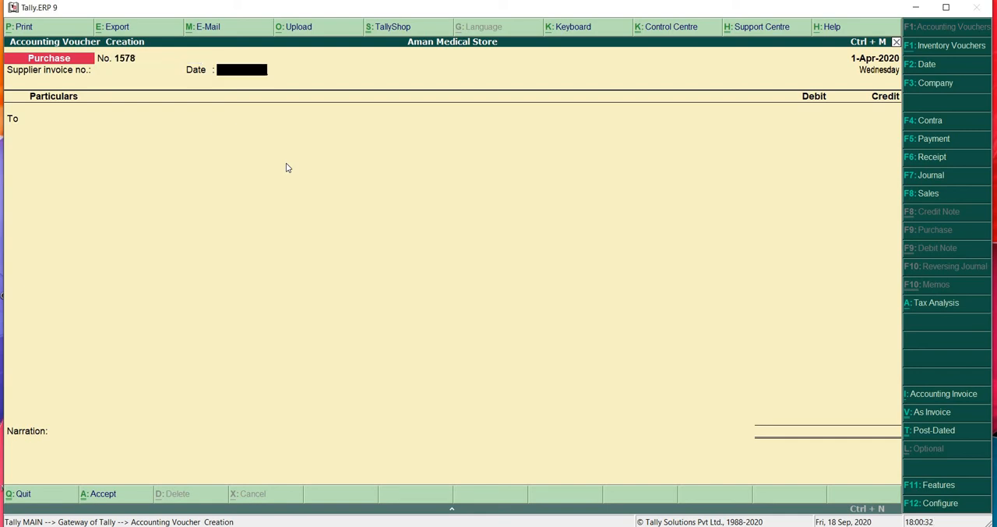
key("Return")
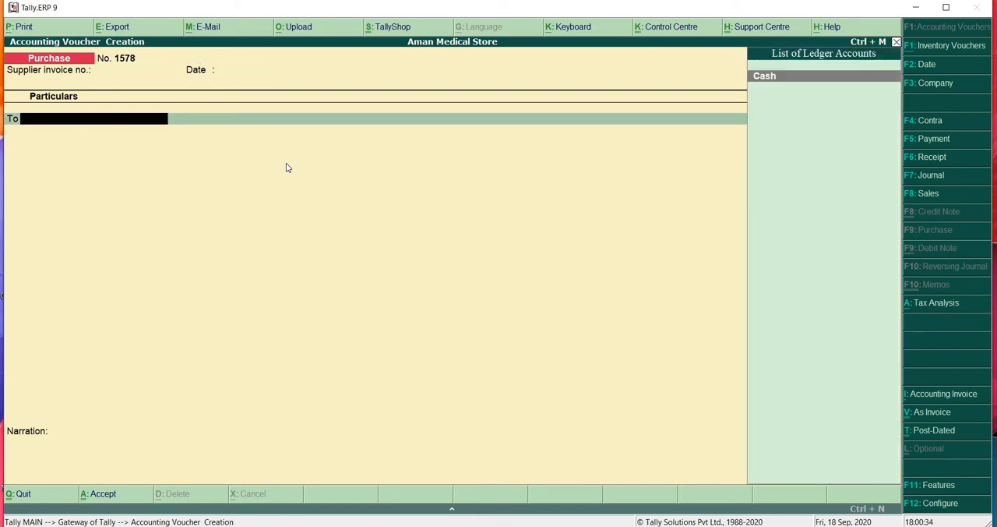
- Begin creating a supplier ledger from the voucher's credit line, named Shiv Pharma-Sre with no alias
type("sh")
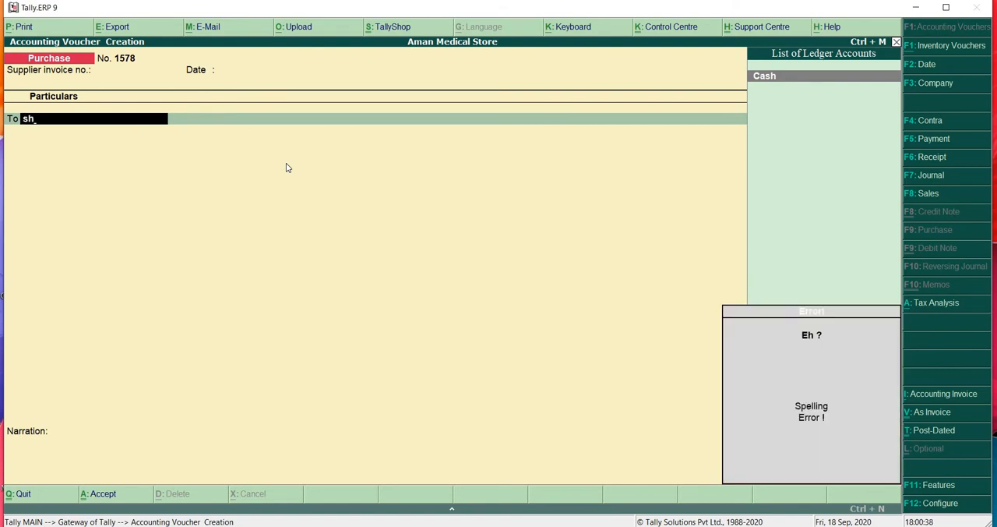
key("alt+c")
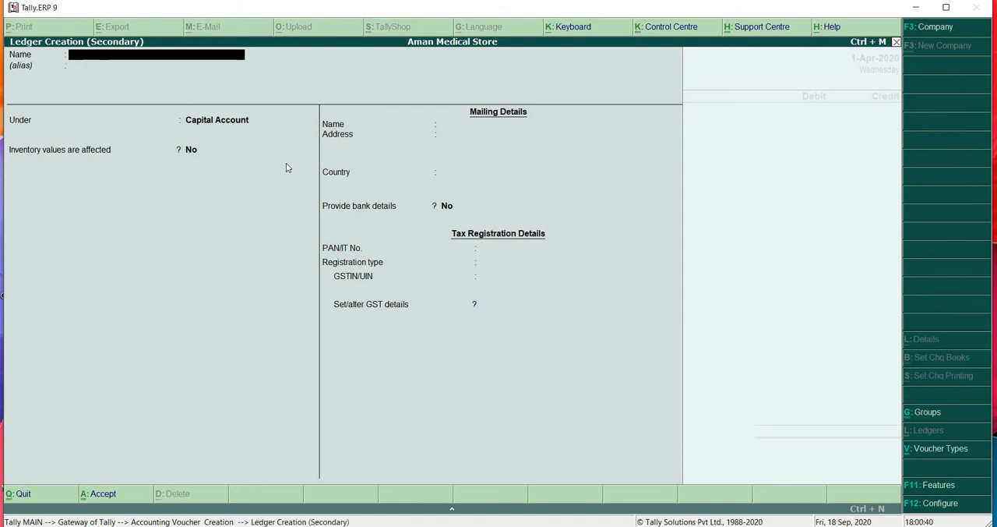
type("Shiv Pharma-Sre")
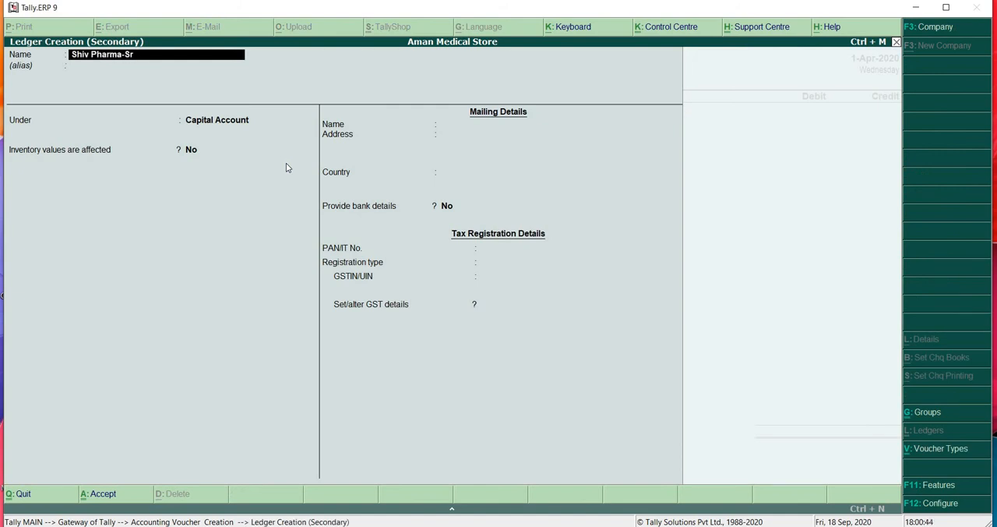
key("Return")
key("Return")
- Place the supplier ledger under Sundry Creditors, with bill-by-bill balances and inventory values affected both at No
type("Sundry")
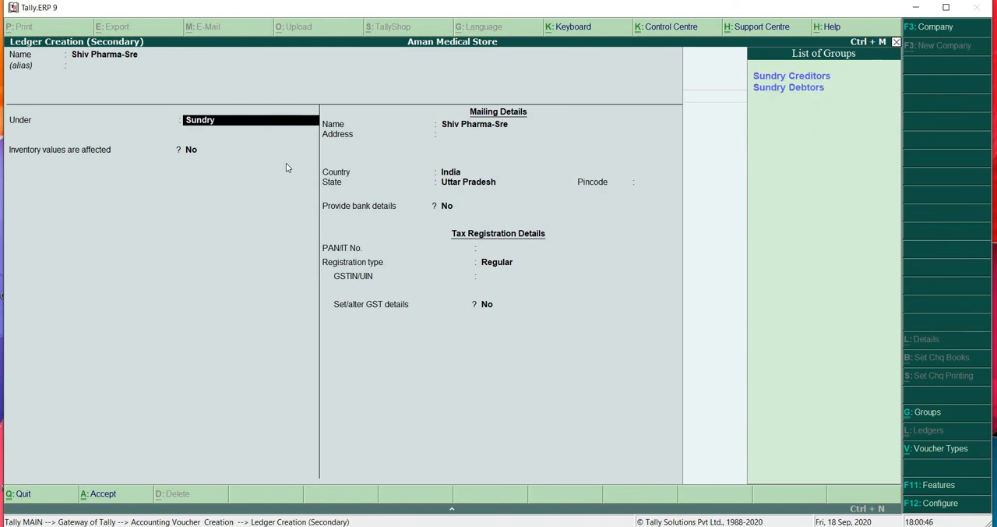
key("Down")
key("Return")
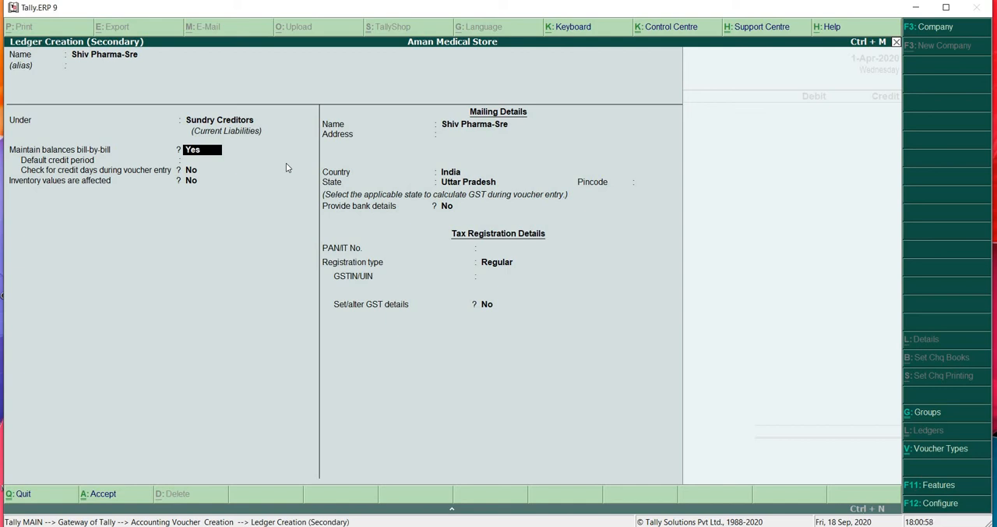
key("n")
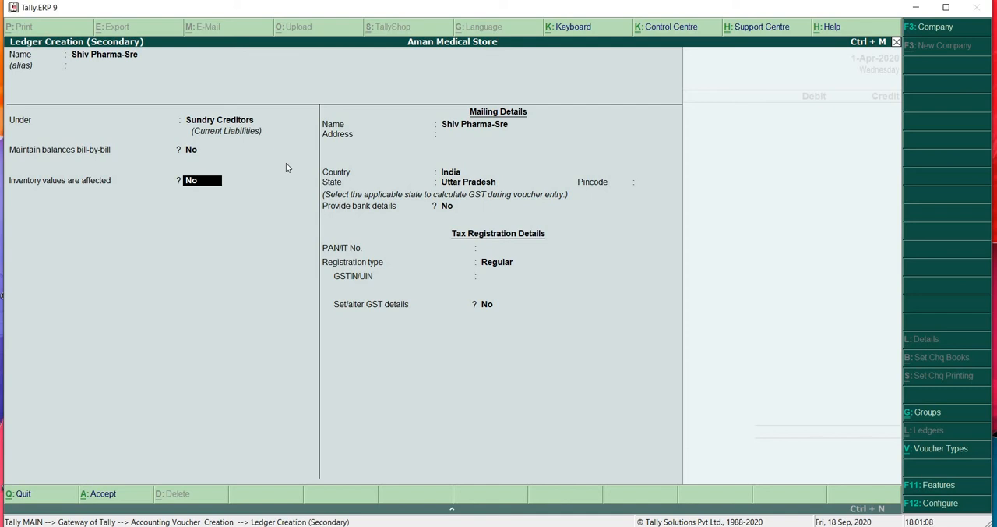
key("Return")
key("Return")
key("Return")
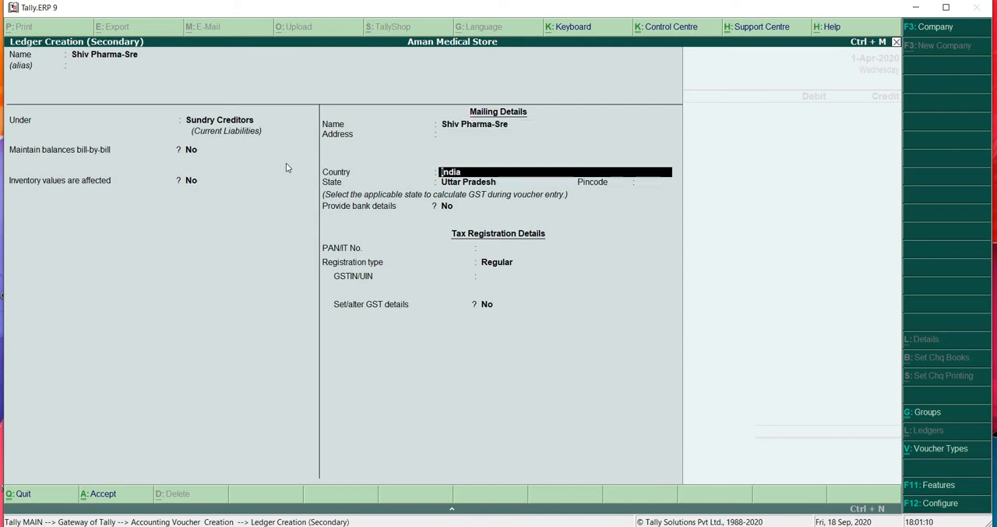
- Keep India, Uttar Pradesh, no bank details and Regular registration for the supplier, leaving address, pincode and PAN blank
key("Return")
key("Return")
key("Return")
key("Return")
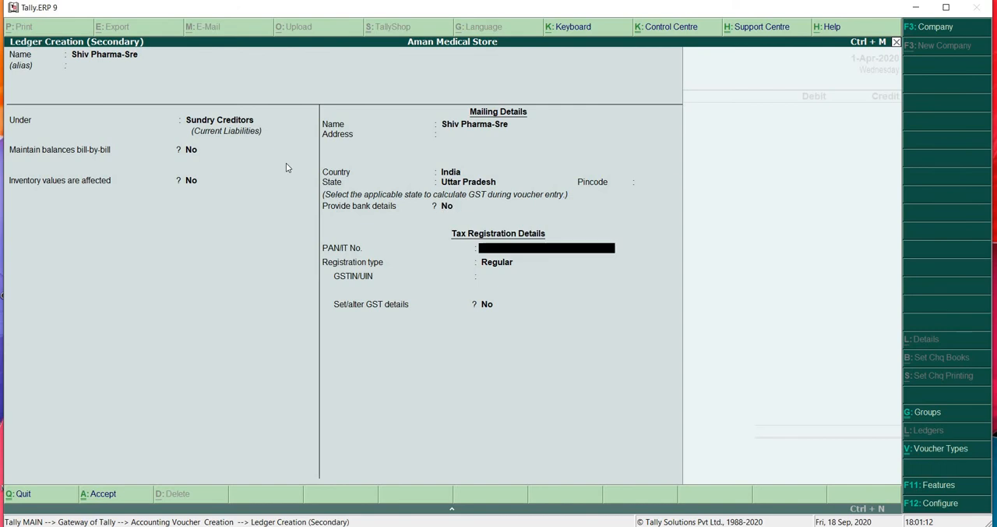
key("Return")
key("Return")
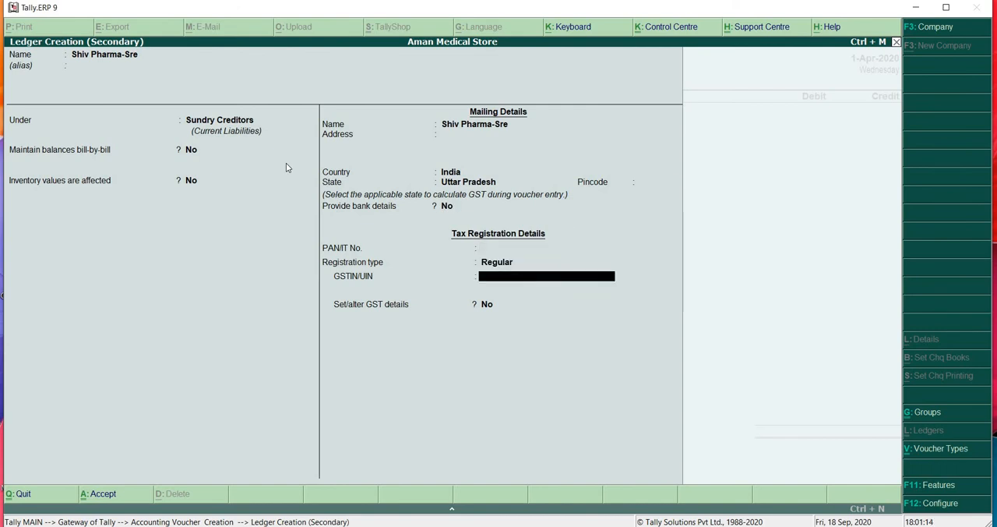
- Enter the supplier's GSTIN/UIN in the tax registration details
type("A")
key("BackSpace")
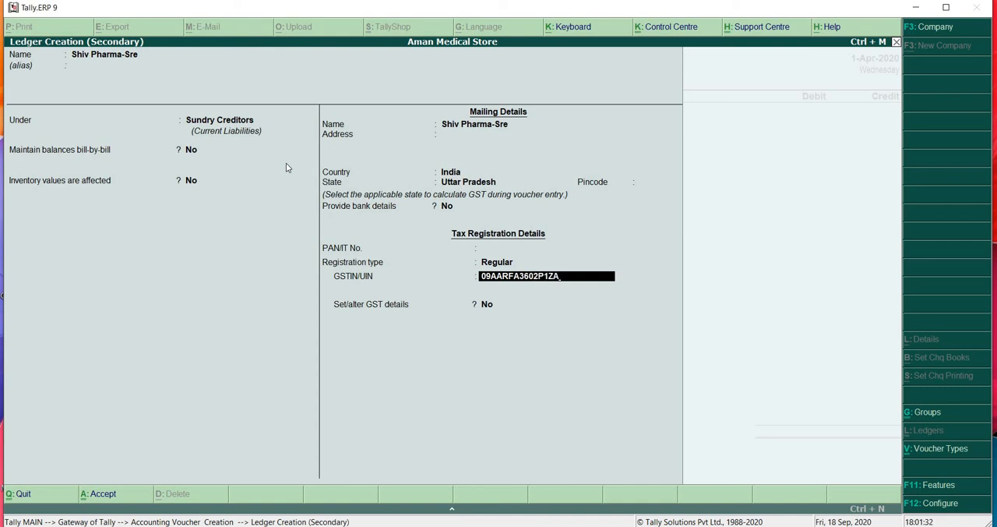
key("Return")
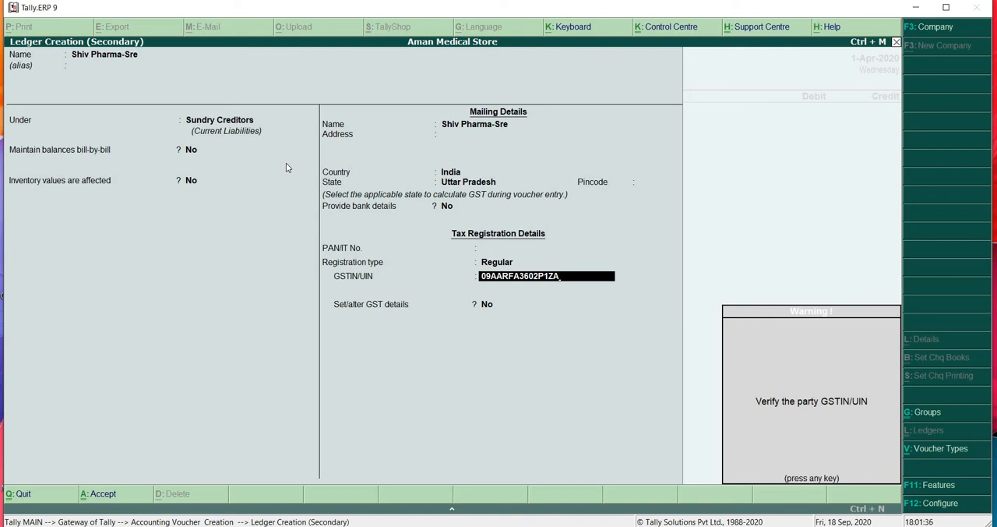
- Correct the last character of the supplier's GSTIN/UIN and accept it
key("Return")
key("BackSpace")
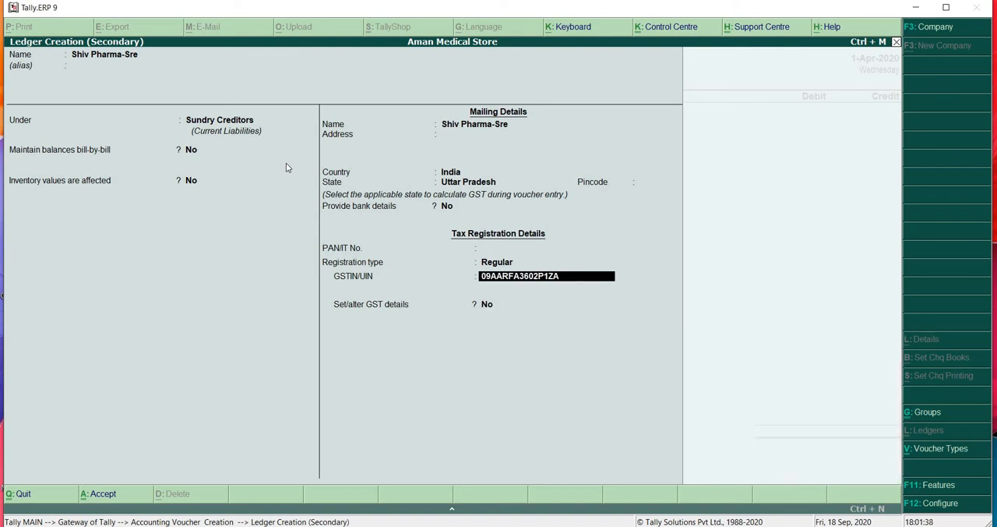
key("End")
key("BackSpace")
type("0")
key("Return")
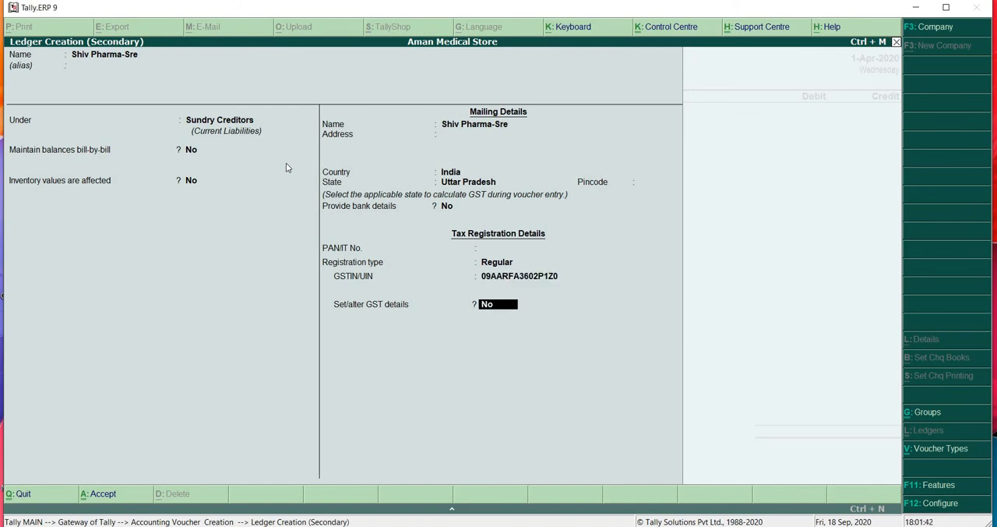
- Set the supplier's Set/alter GST details to Yes, accept them with Regular registration, and save the ledger
type("y")
key("Return")
key("Return")
key("Return")
key("Return")
key("Return")
key("Return")
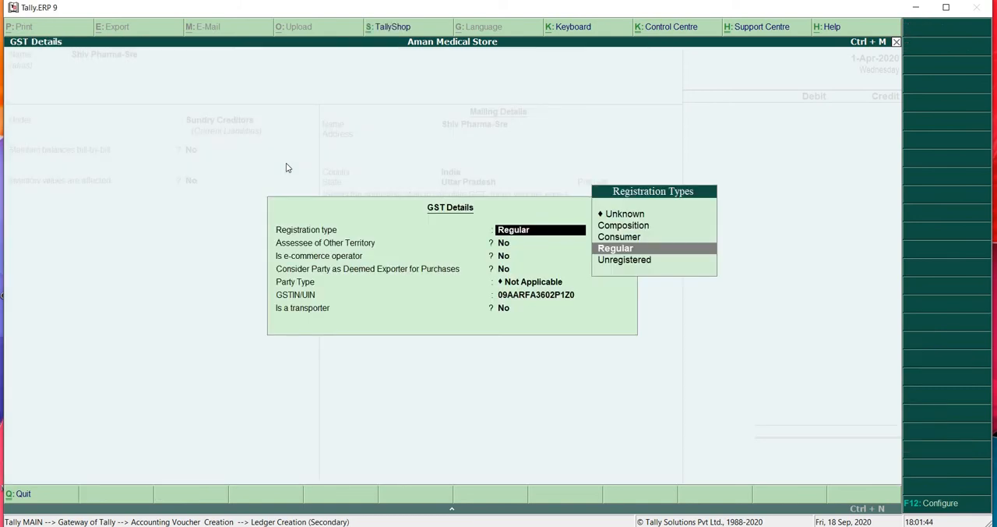
key("Return")
key("Return")
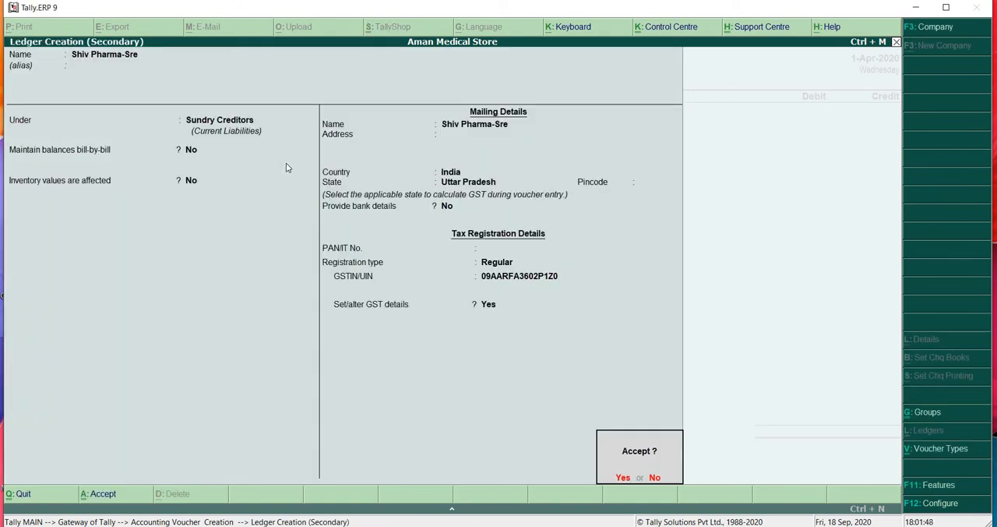
key("Return")
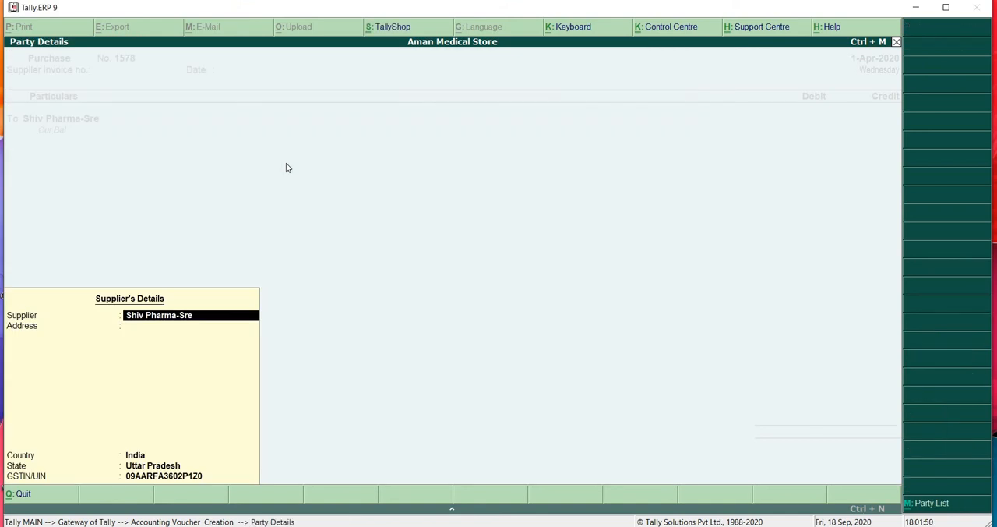
- Accept the supplier's details and credit Shiv Pharma-Sre with 4631 in the purchase voucher
key("Return")
key("Return")
key("Return")
key("Return")
key("Return")
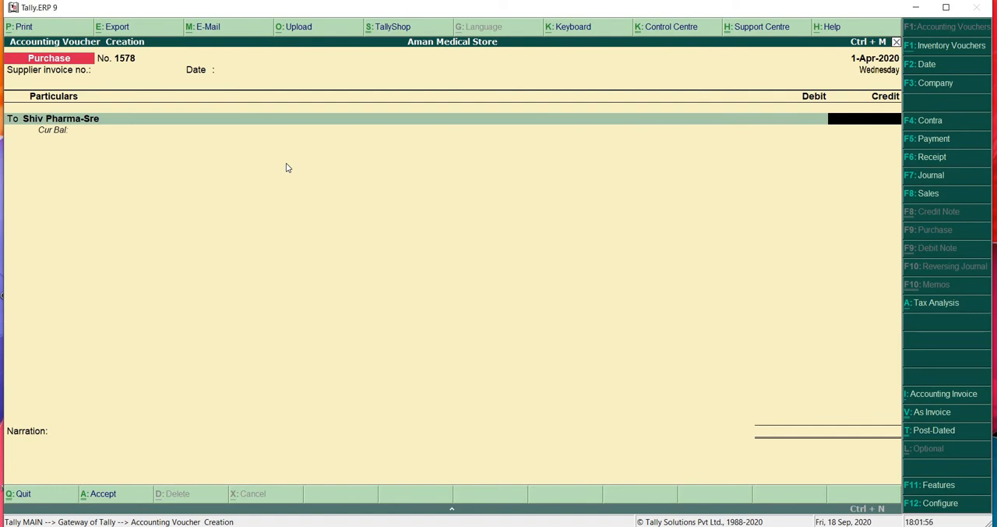
type("4631")
key("Return")
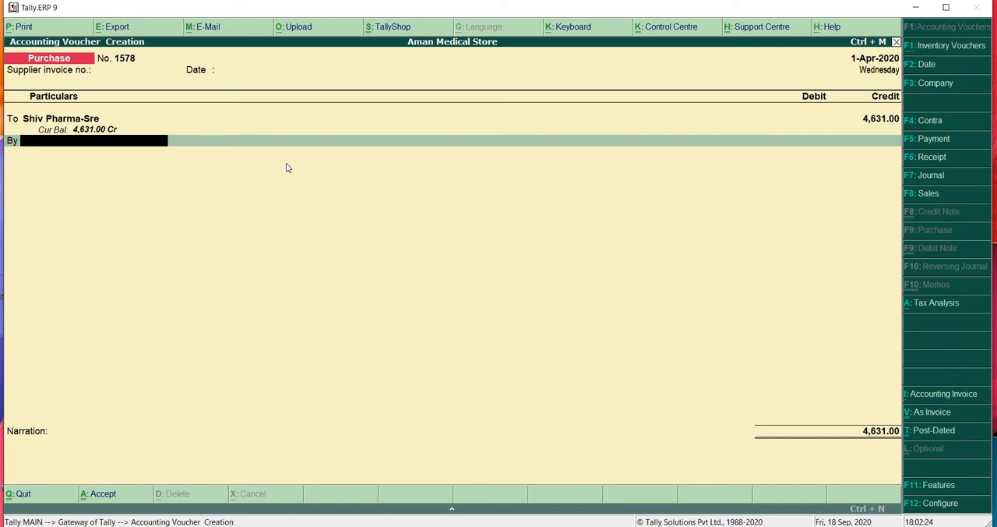
- Begin creating a ledger for the voucher's debit line, named Purchase Up @ 12% and placed under Purchase Accounts
key("alt+c")
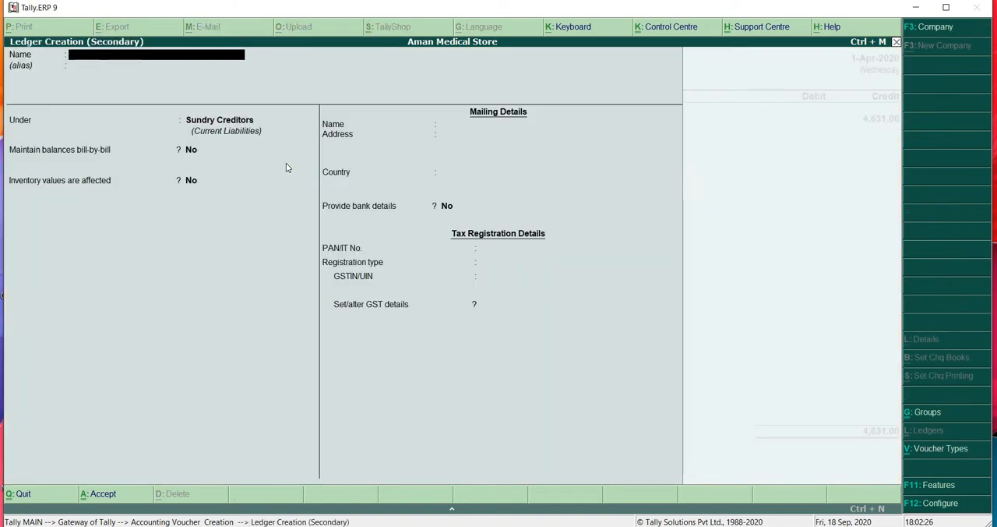
type("Purchase Up @ 12%")
key("Return")
type("P")
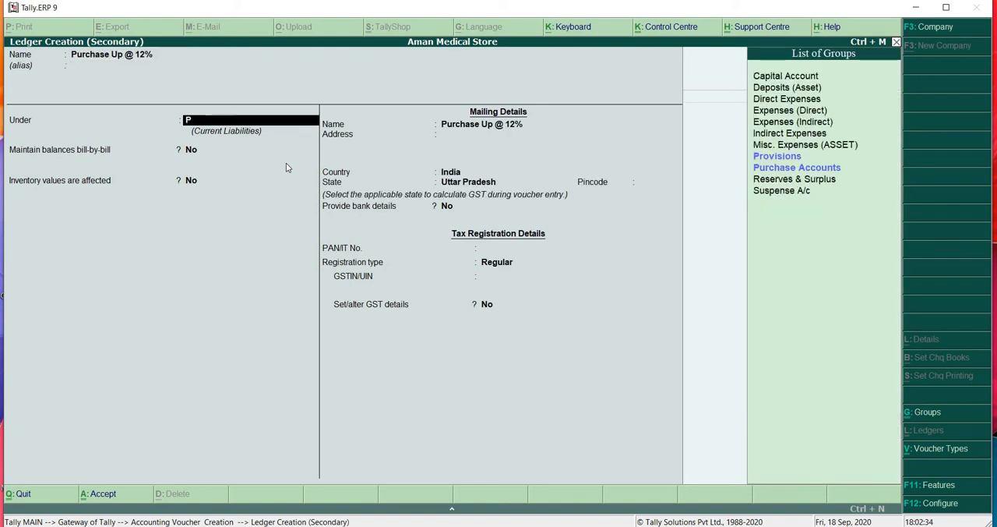
type("urchase")
key("Return")
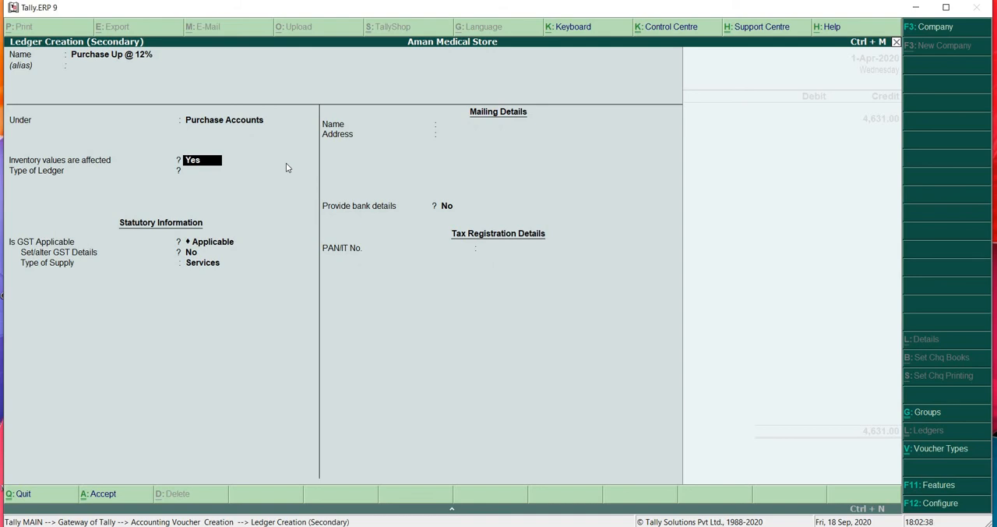
- Set inventory values affected to No, ledger type Not Applicable and GST Applicable for the purchase ledger, and open its GST details
type("n")
key("Return")
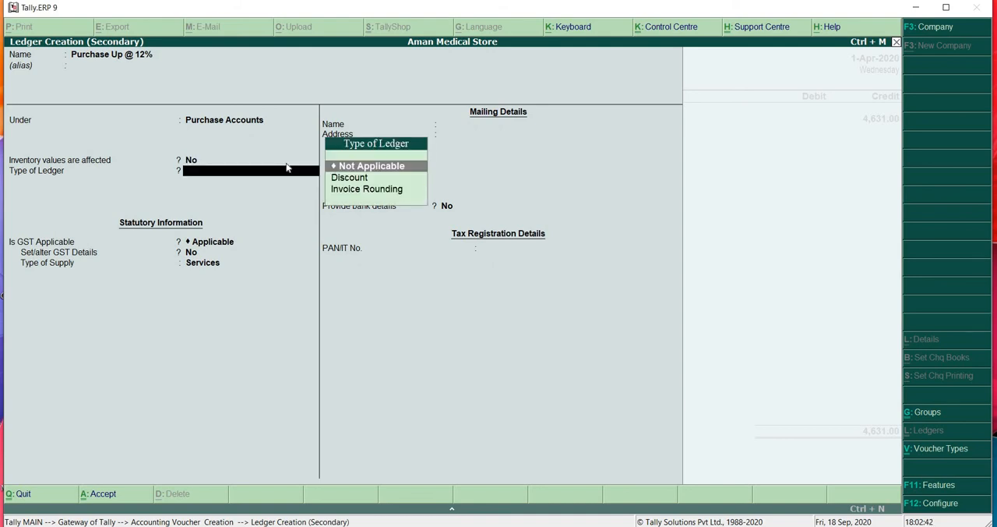
key("Return")
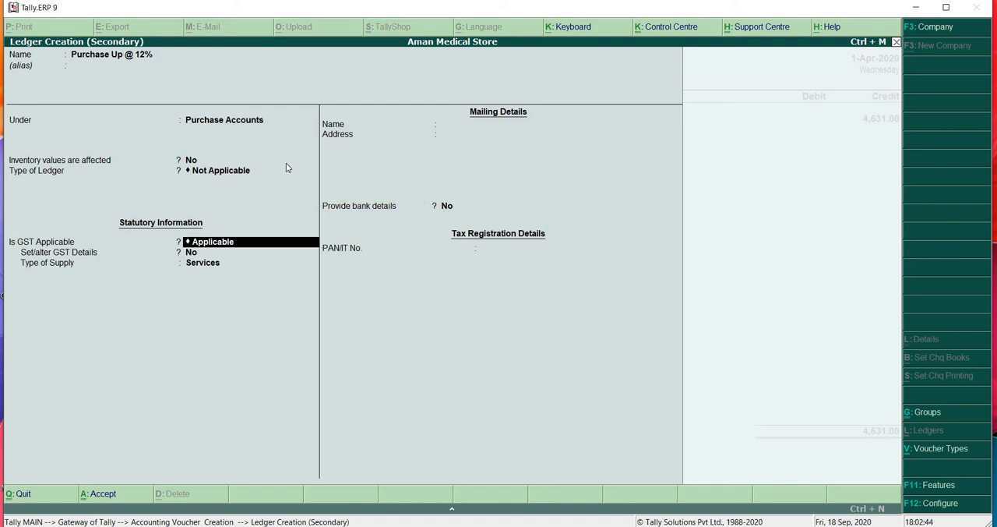
key("Return")
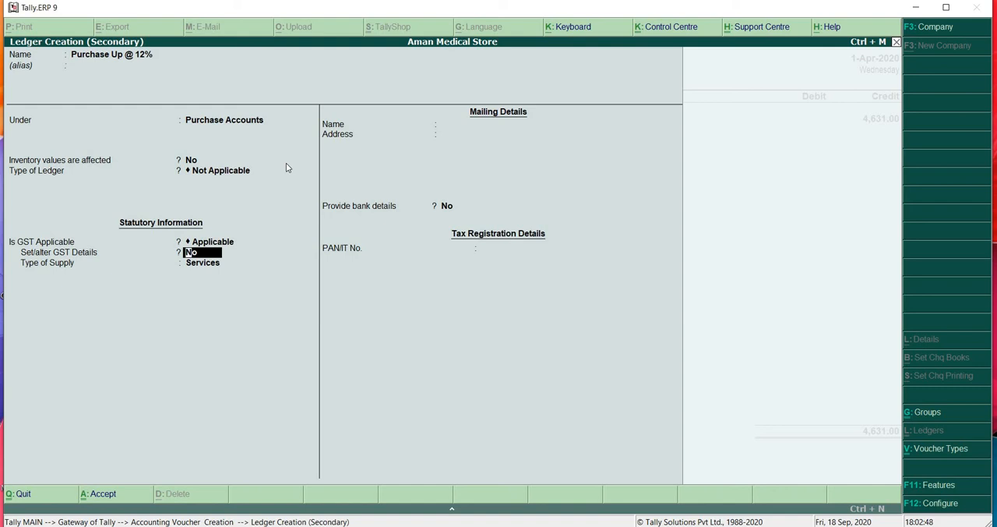
type("y")
key("Return")
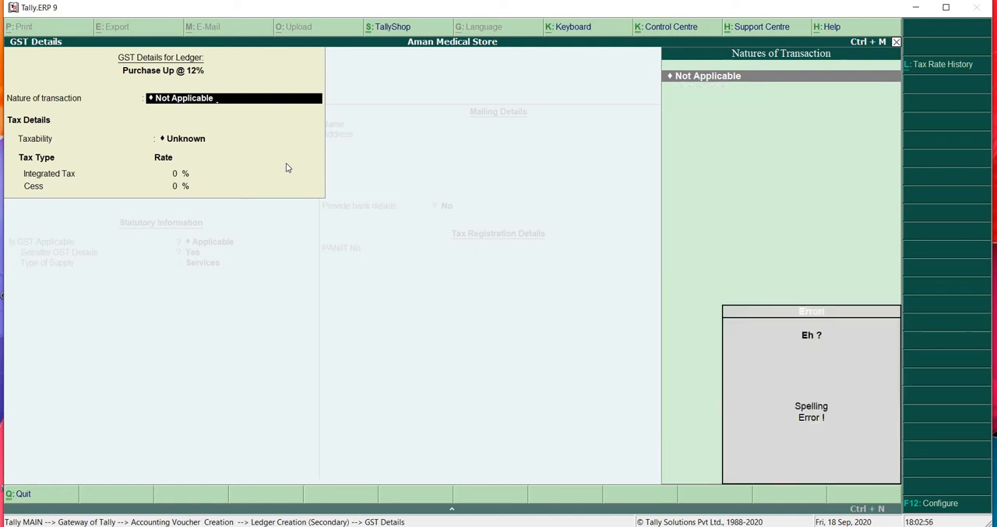
- Set the purchase ledger's nature of transaction to Purchase Taxable with 12% integrated tax, and accept the GST details
key("BackSpace")
type("Purchase")
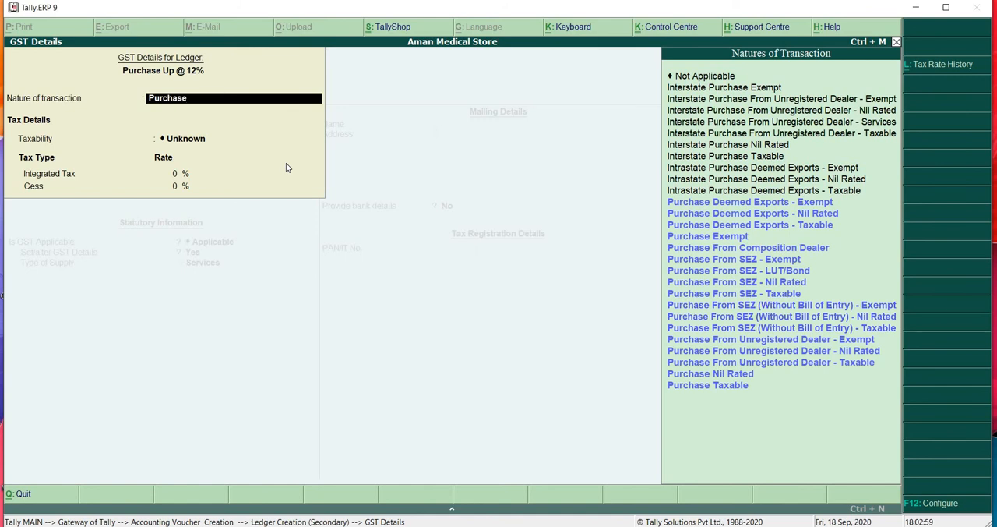
key("Down")
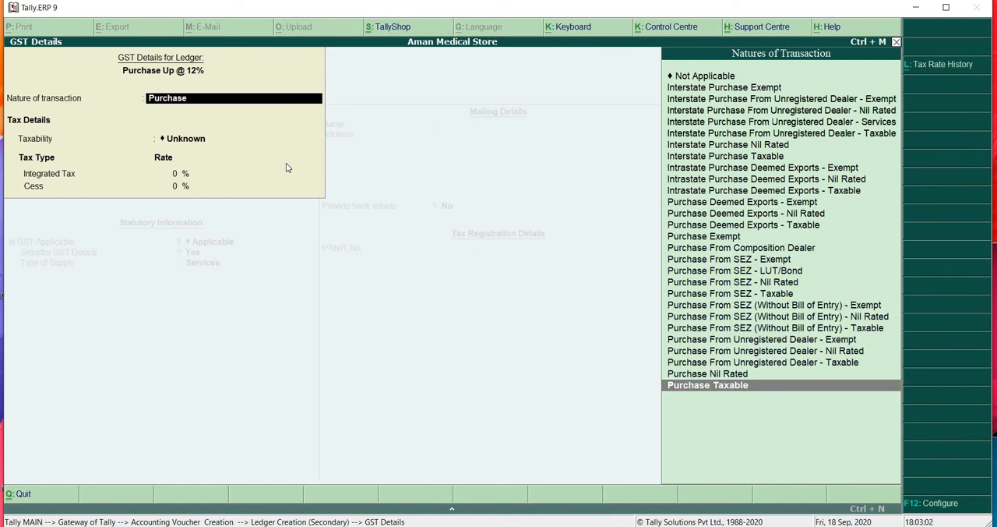
key("Return")
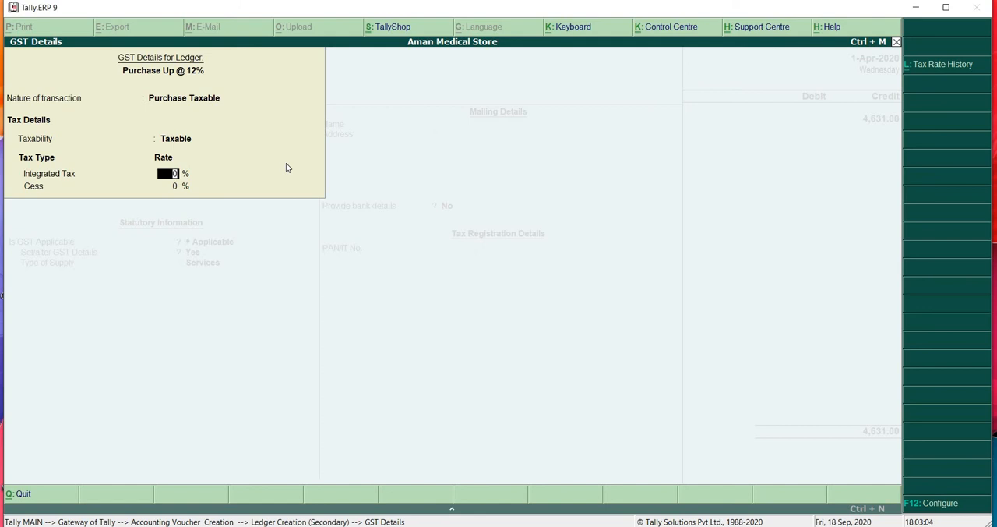
type("12")
key("Return")
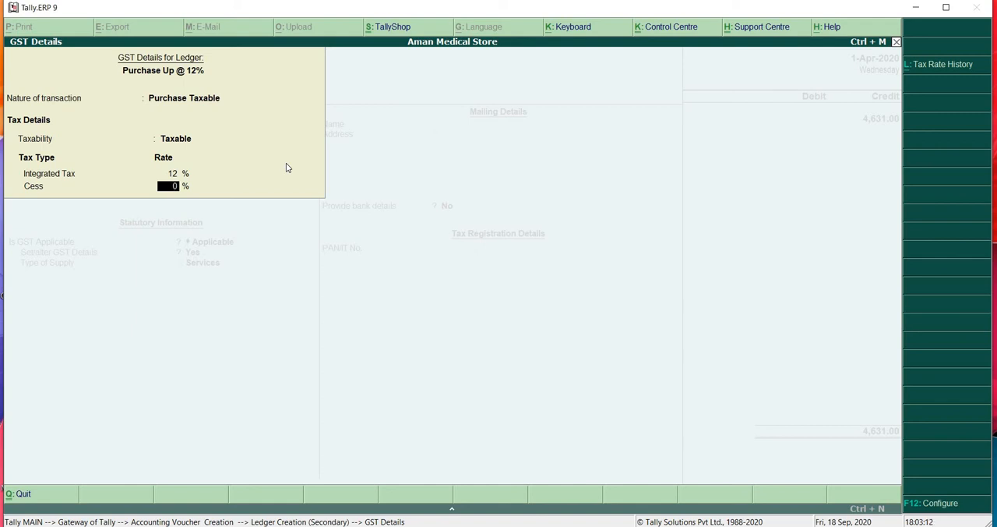
key("Return")
- Set the 12% purchase ledger's type of supply to Goods, keep bank details at No, and save the ledger
key("Up")
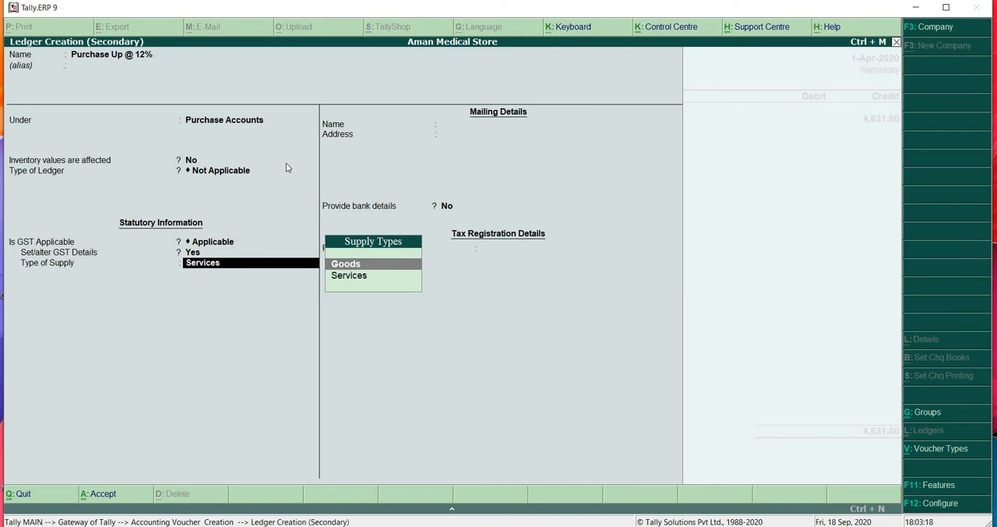
key("Return")
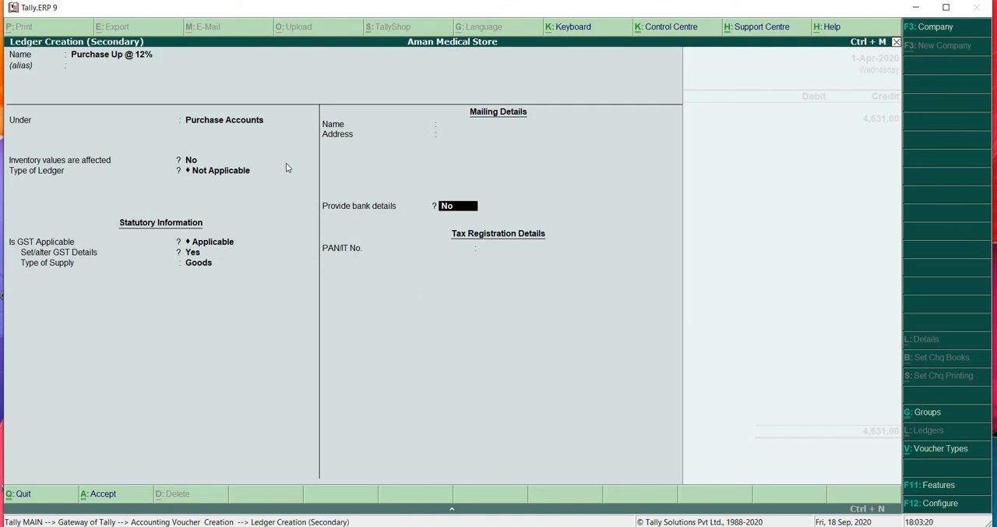
key("Return")
key("Return")
key("Return")
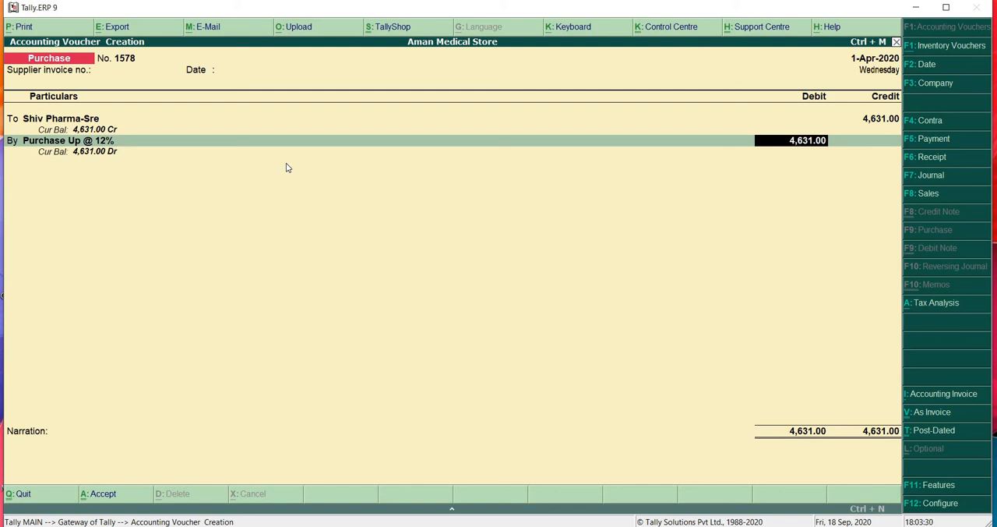
- Debit Purchase Up @ 12% with 4048.15 in the purchase voucher
type("4048.15")
key("Return")
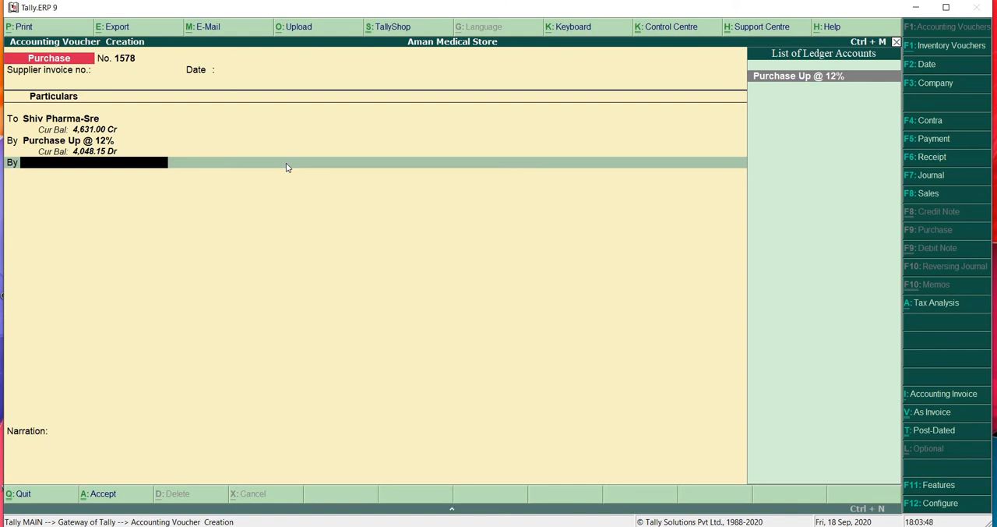
- Begin creating a ledger for the next debit line, named Cgst on Purchase @ 6% and placed under Duties & Taxes
key("alt+c")
type("C")
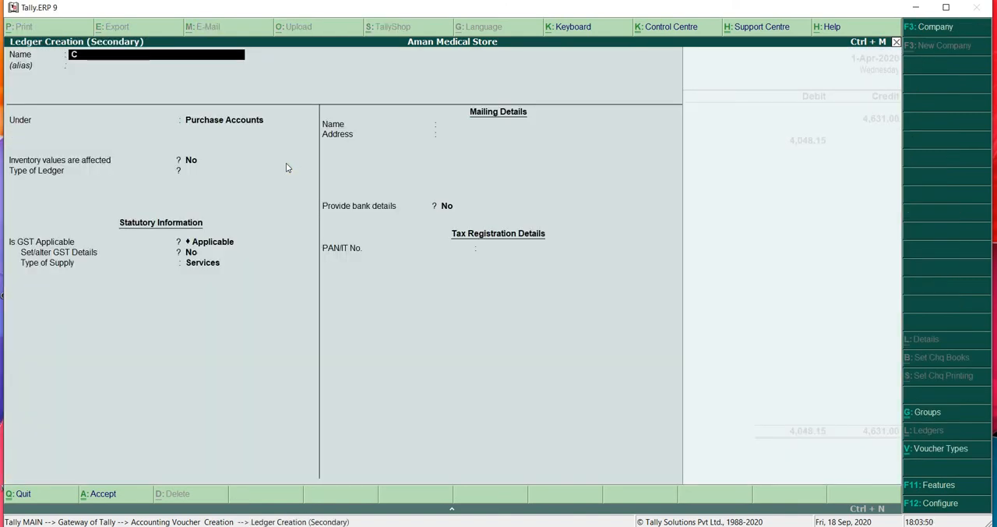
type("gst on")
type("Purchase @")
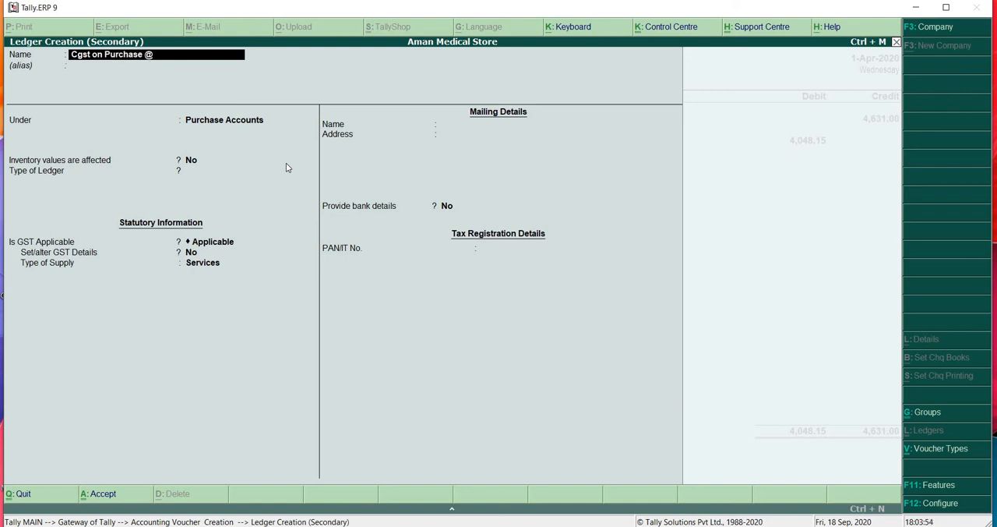
type(" 6%")
key("Return")
key("Return")
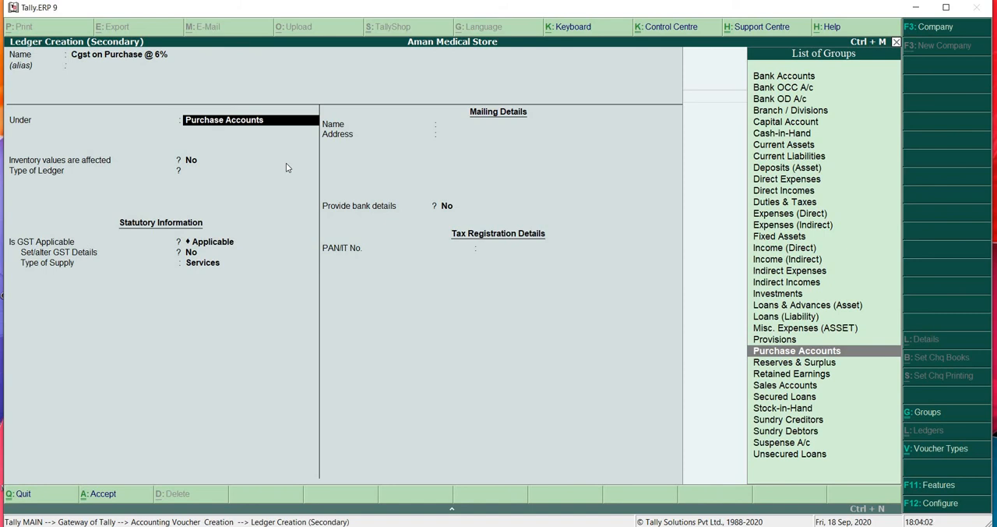
type("Duties")
key("Return")
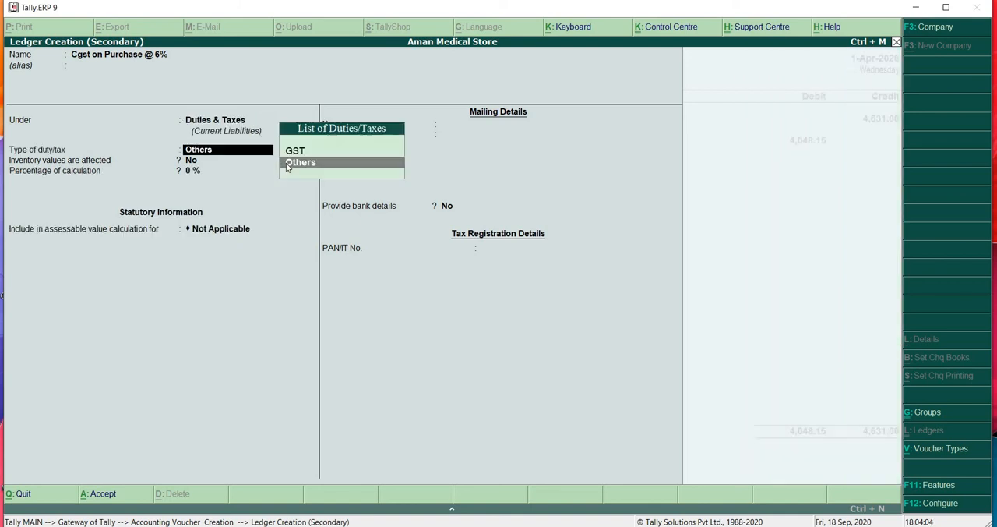
- Set the CGST ledger's duty type to GST, tax type Central Tax, 6% calculation and rounding Not Applicable, and save it
key("Up")
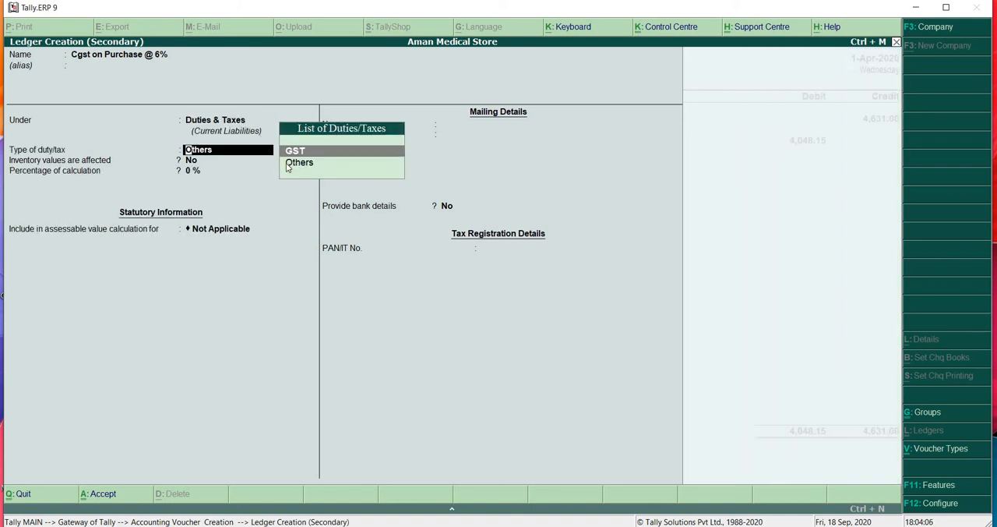
key("Return")
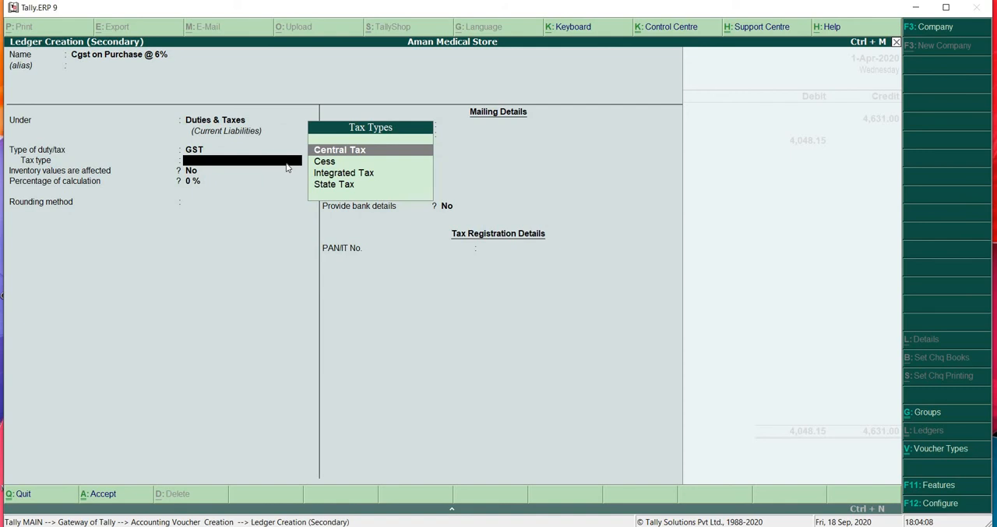
key("Return")
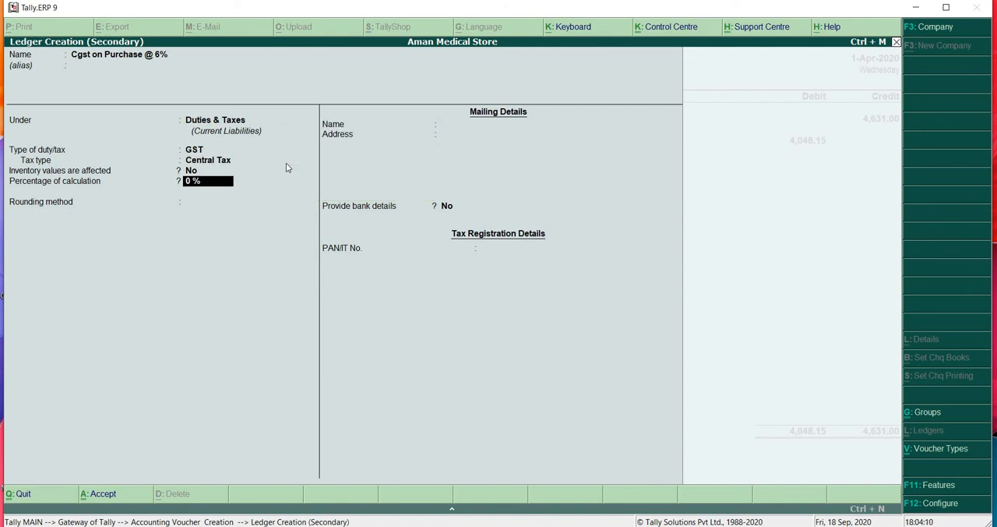
type("6")
key("Return")
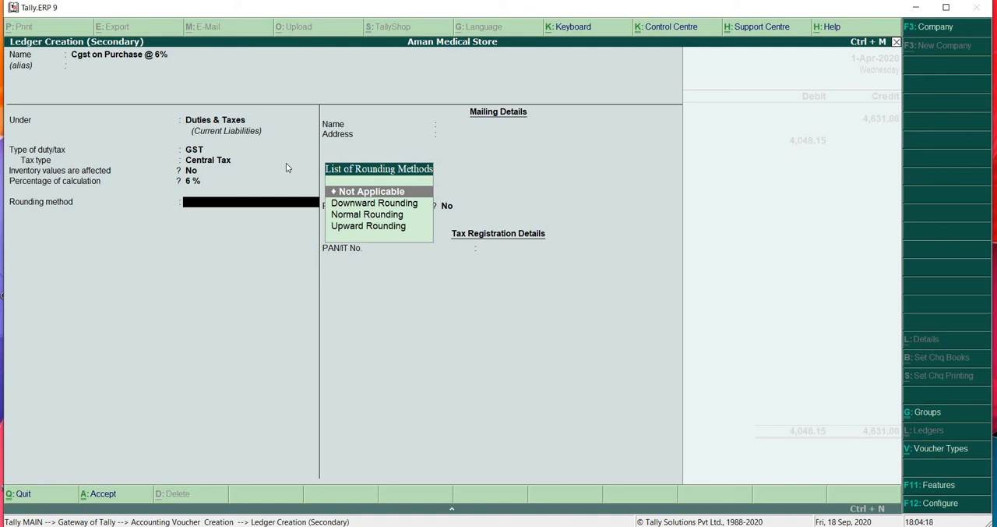
key("Return")
key("Return")
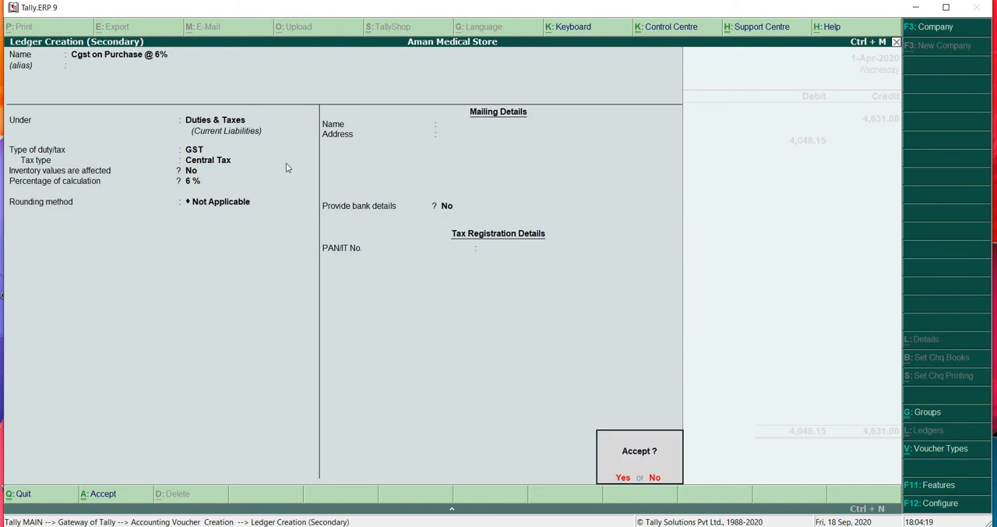
key("Return")
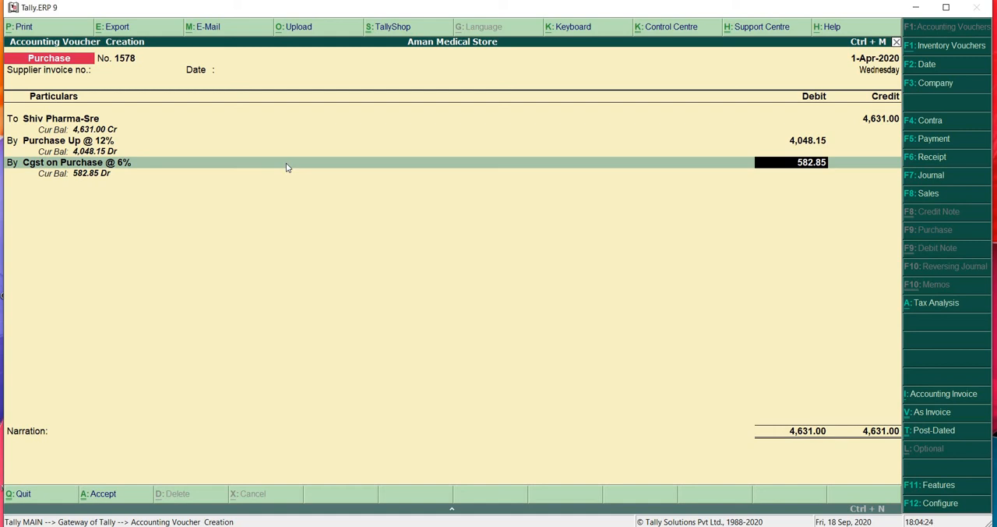
- Debit Cgst on Purchase @ 6% with 242.9 in the purchase voucher
type("242.")
type("9")
key("Return")
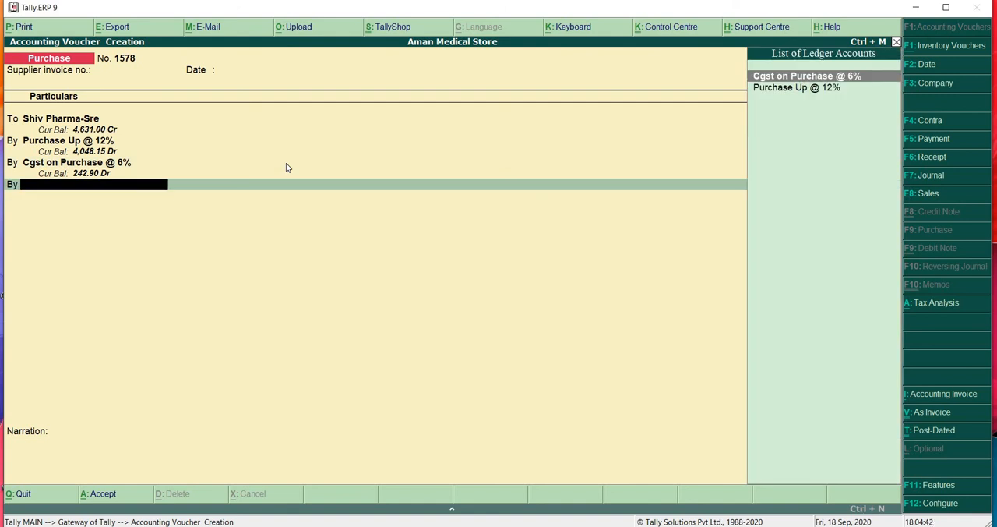
- Begin creating a ledger for the next debit line, named Sgst on Purchase @ 6% and placed under Duties & Taxes
key("alt+c")
type("S")
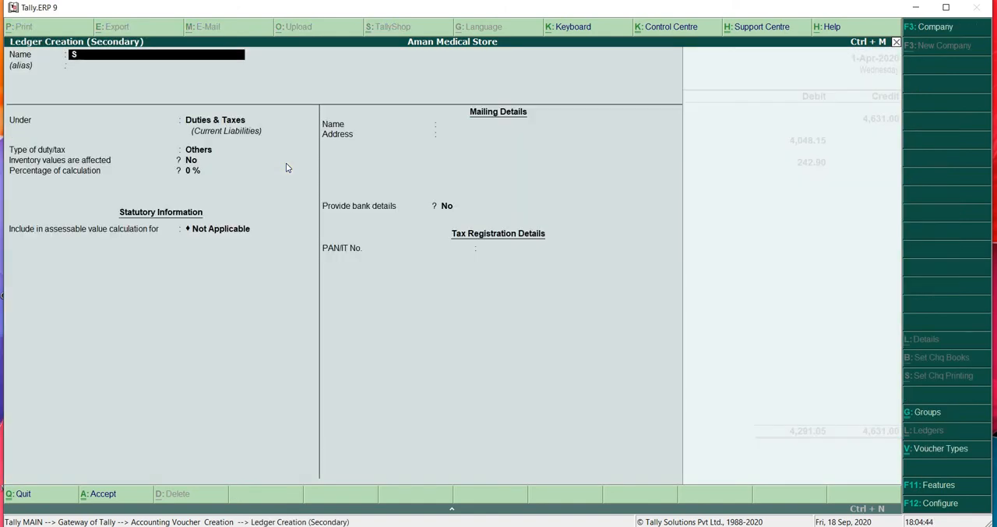
type("gst on Purchase @ 6%")
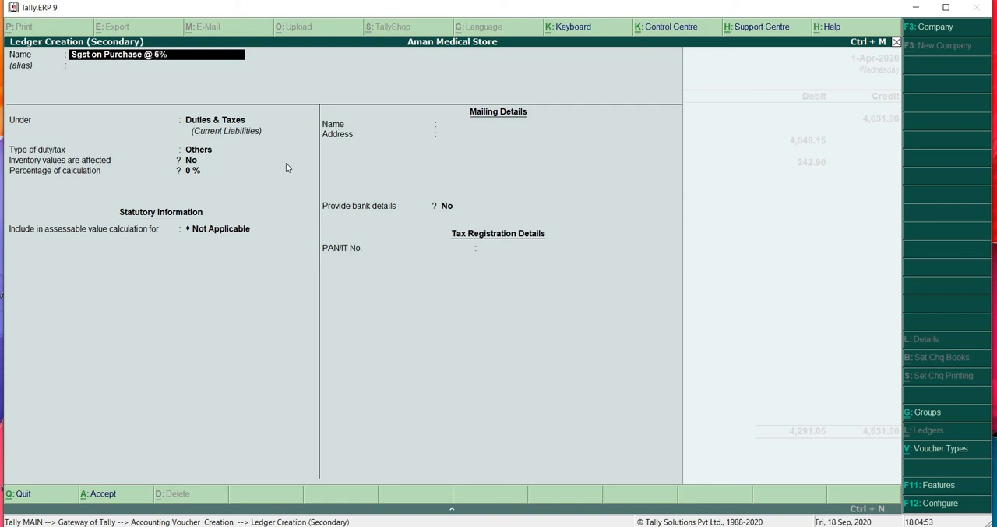
key("Return")
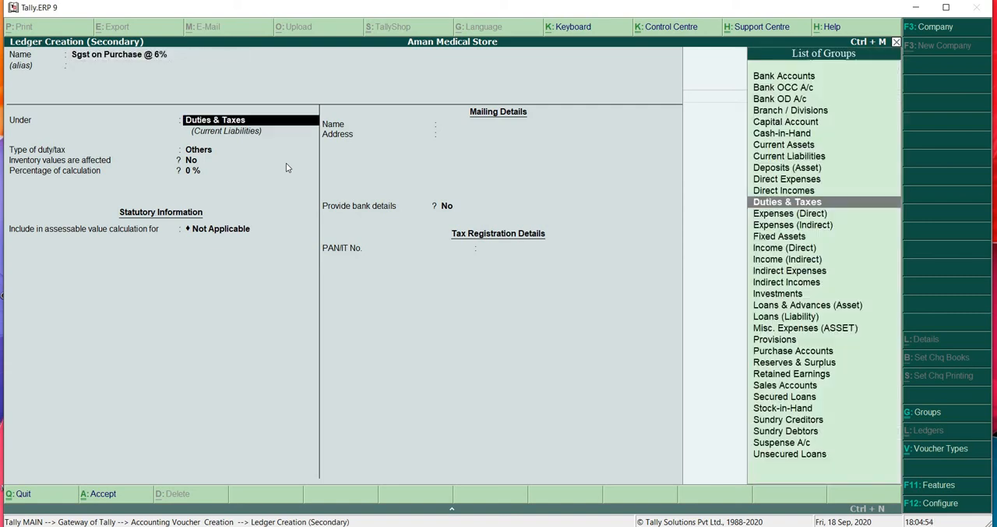
key("Return")
- Set the SGST ledger's duty type to GST, tax type to State Tax and percentage of calculation to 6%
key("Up")
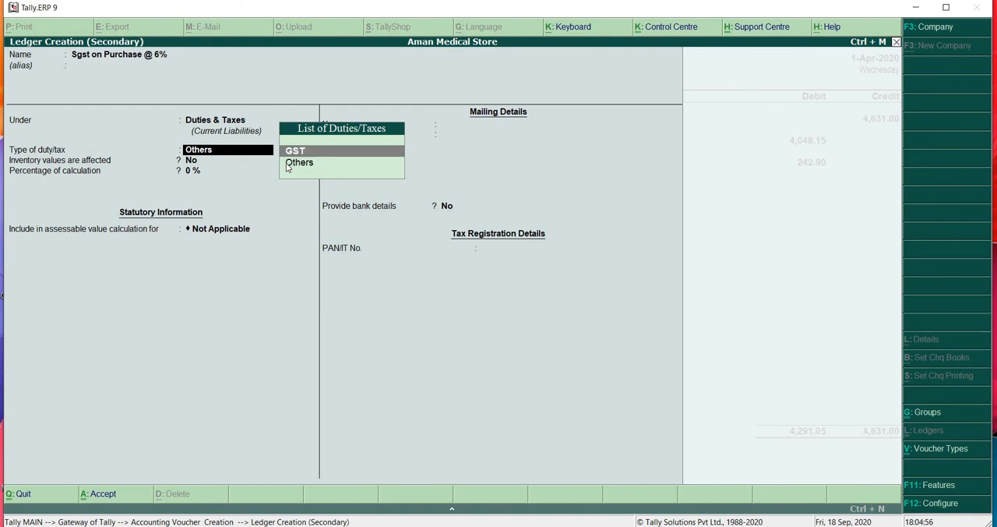
key("Return")
key("Down")
key("Down")
key("Down")
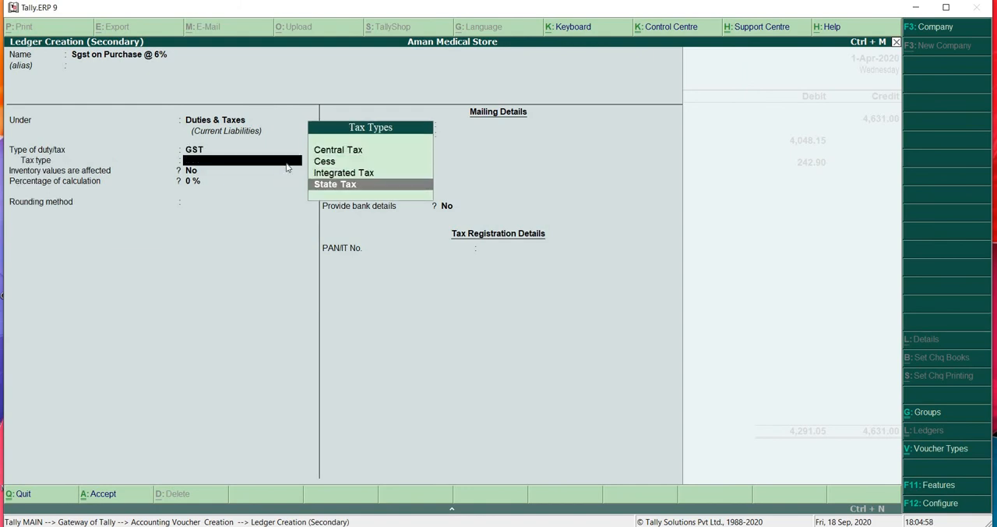
key("Return")
type("6")
key("Return")
- Set the SGST ledger's rounding method to Not Applicable and save the ledger
key("Up")
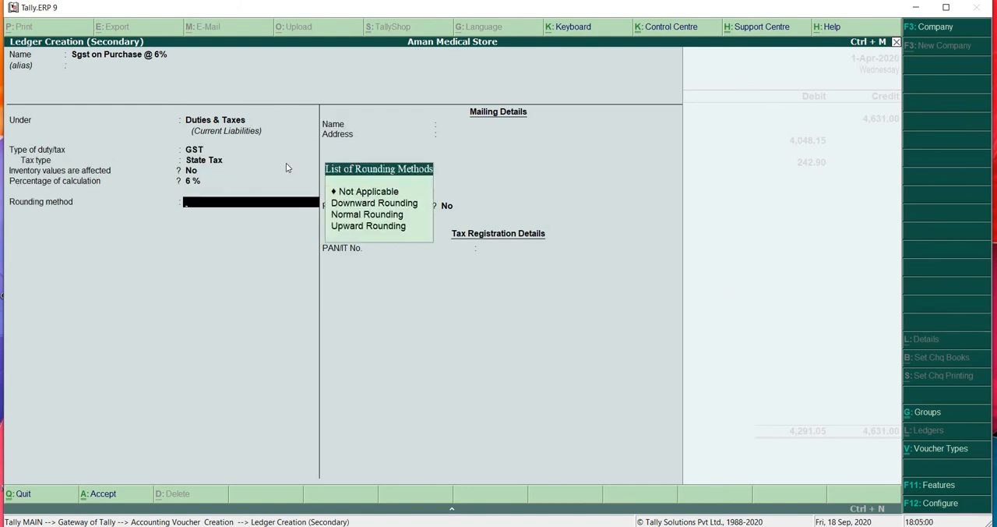
key("Return")
key("Down")
key("Return")
key("Return")
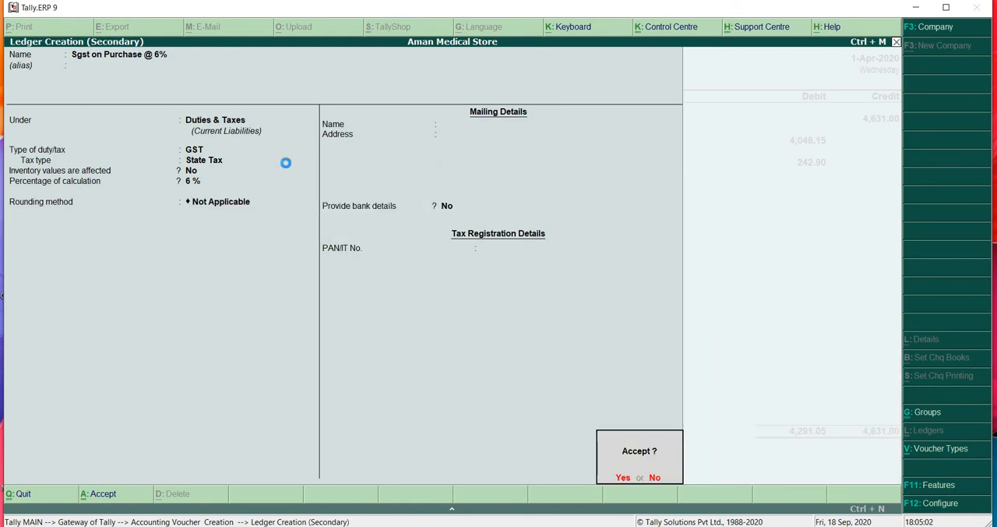
type("y")
type("2429")
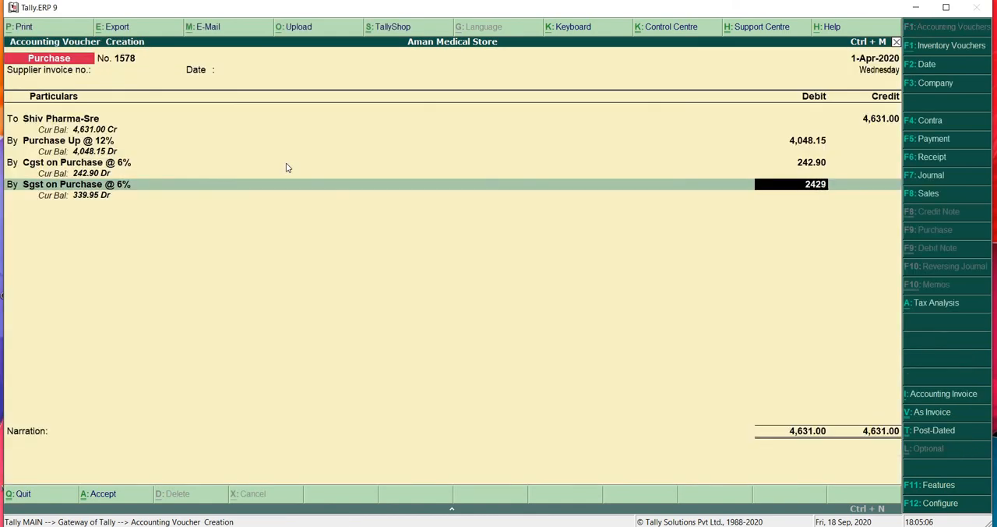
type(".90")
- Debit Sgst on Purchase @ 6% with 242.90 in the purchase voucher
key("Return")
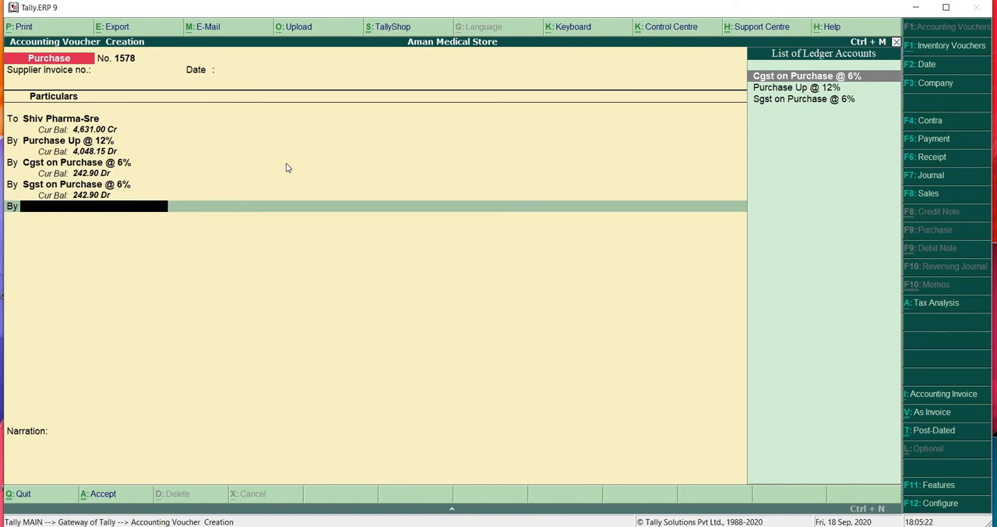
- Begin creating a ledger for the next debit line, named Purchase A/c Up @ 18% and placed under Purchase Accounts
key("alt+c")
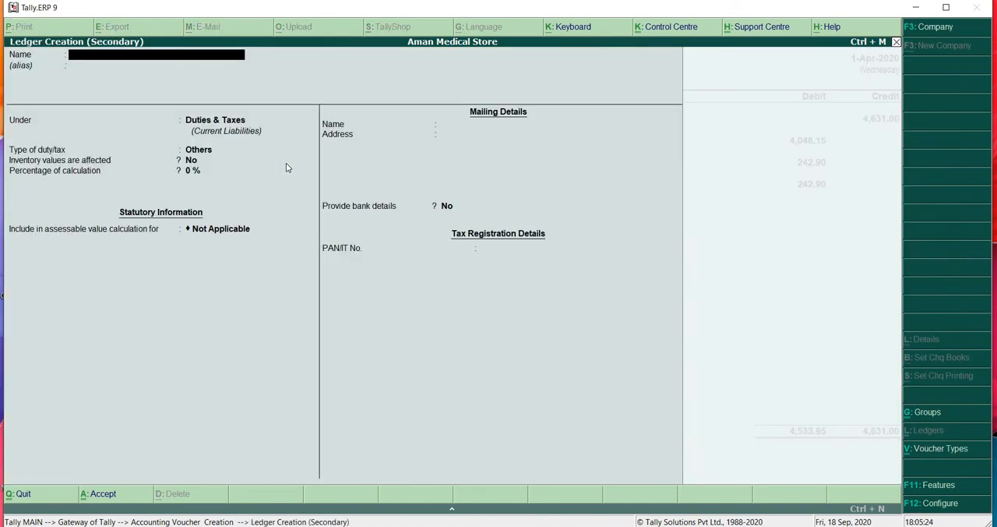
type("Purchase")
key("BackSpace")
type("a/c")
key("BackSpace")
key("BackSpace")
key("BackSpace")
type("A/c Up @ 18")
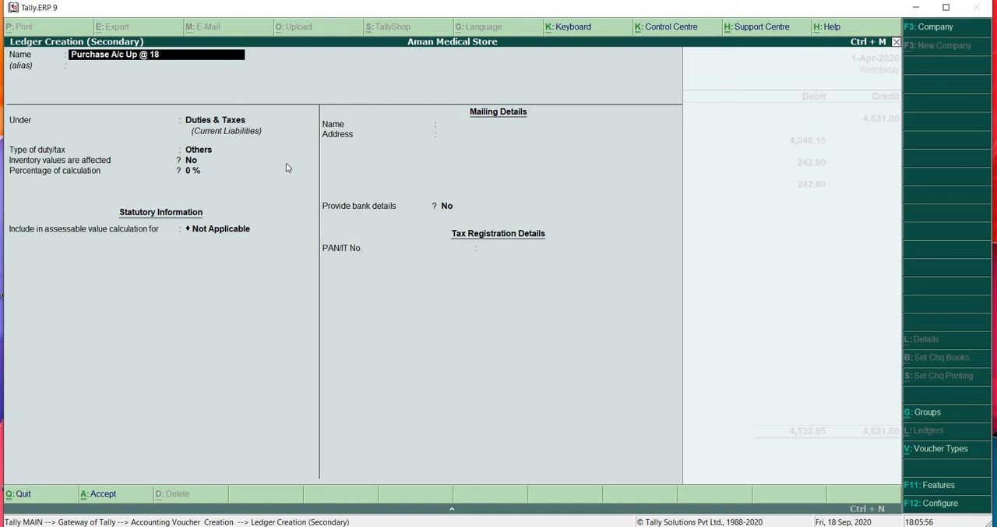
type("%")
key("Return")
key("Return")
type("Purcha")
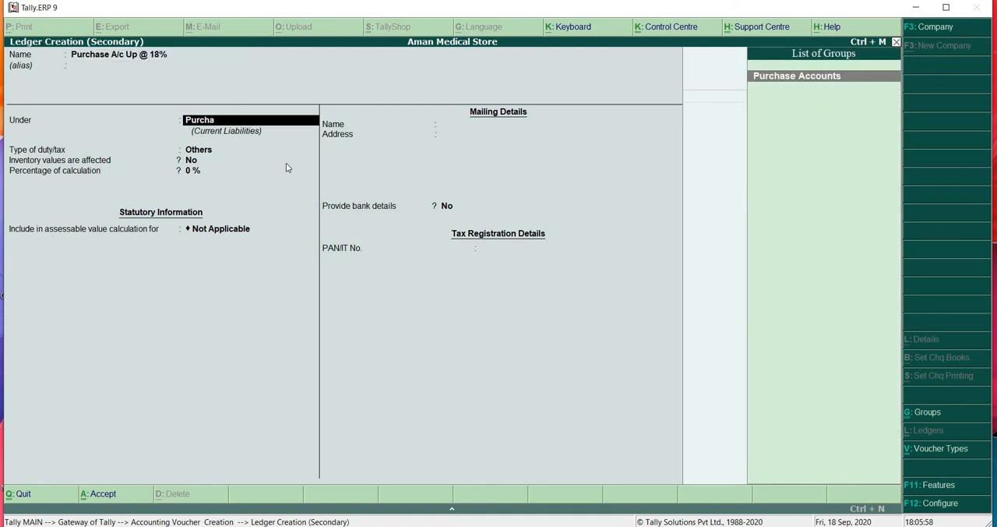
type("se")
key("Return")
- Keep inventory values affected at No, set ledger type Not Applicable and GST Applicable for the 18% purchase ledger, and open its GST details
key("Return")
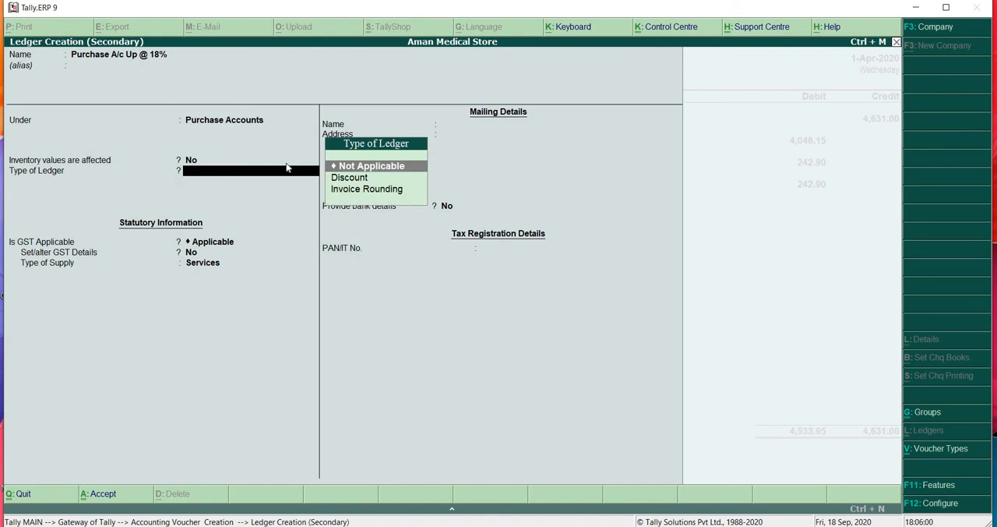
key("Return")
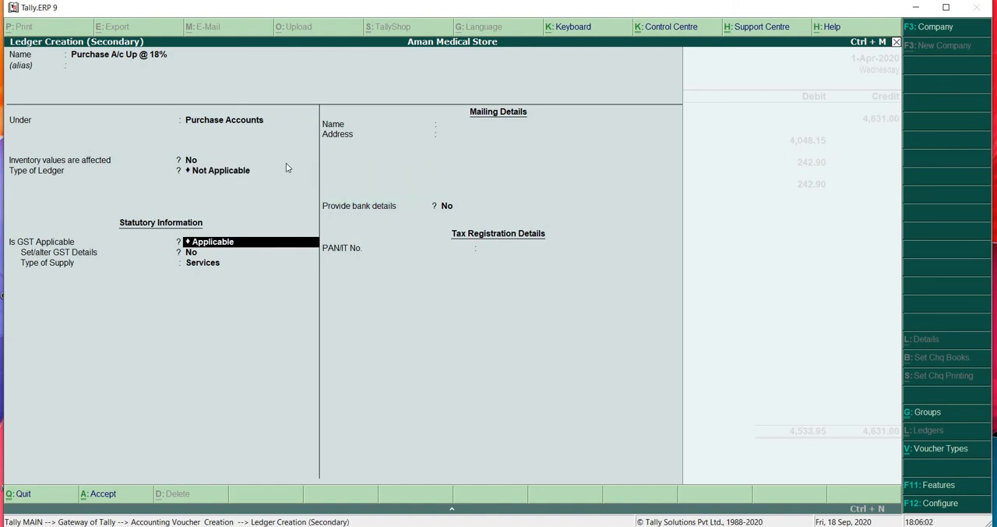
key("Return")
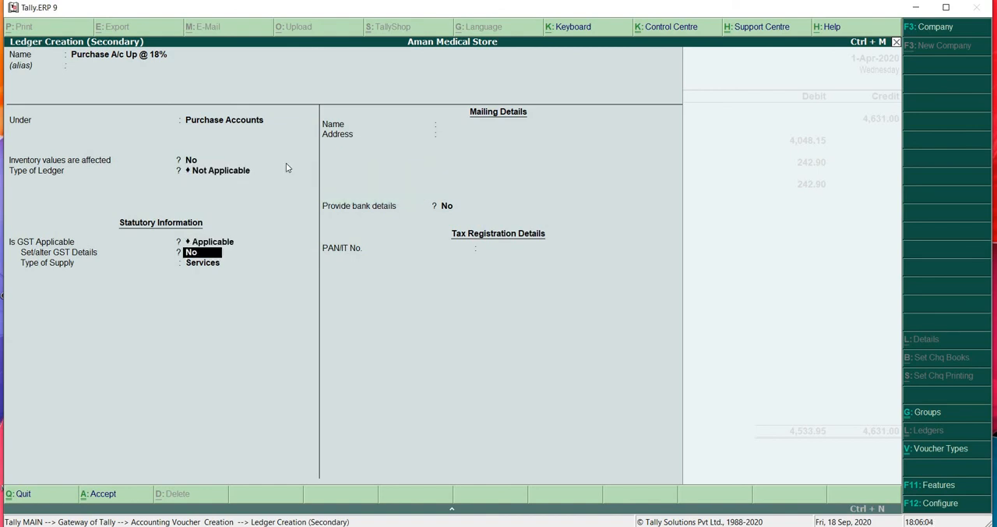
type("y")
key("Return")
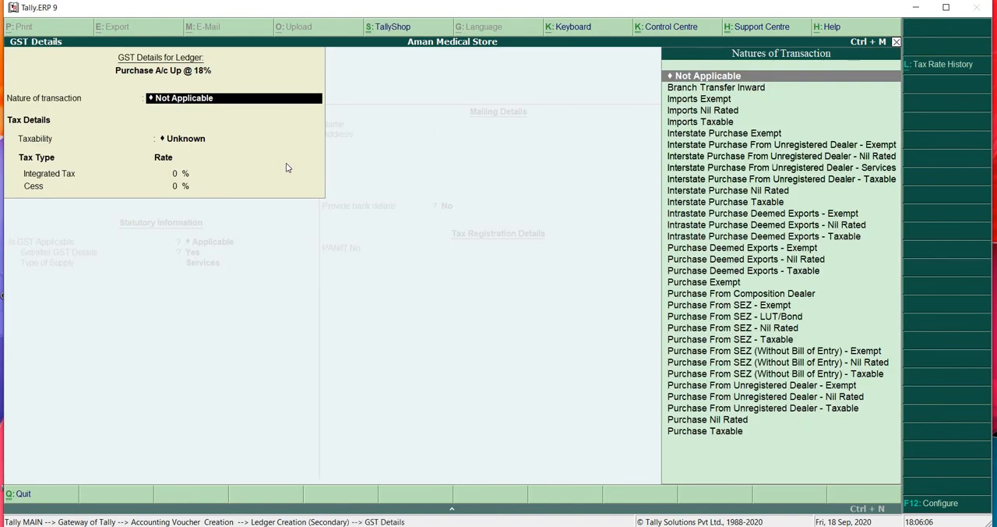
- Set the 18% purchase ledger's nature of transaction to Purchase Taxable with an integrated tax rate of 18%
type("Purchase")
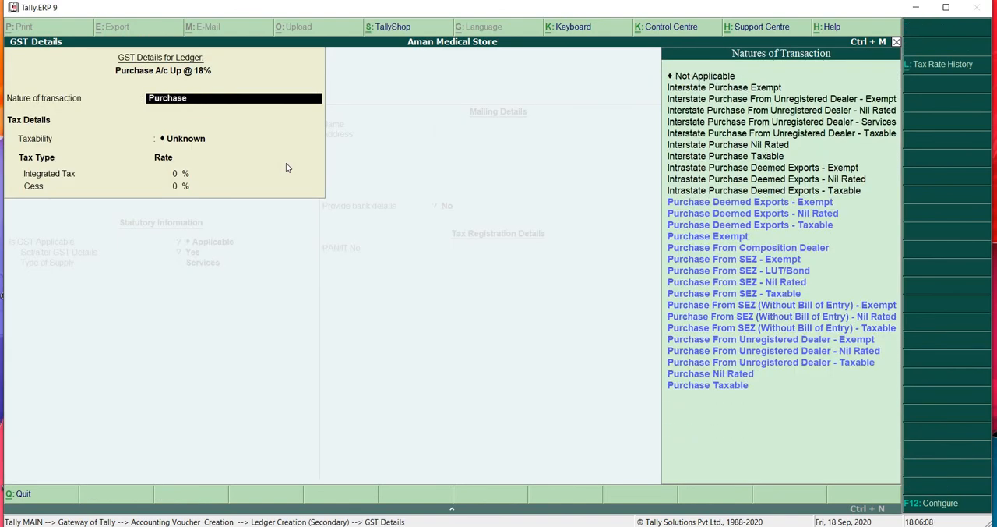
key("Return")
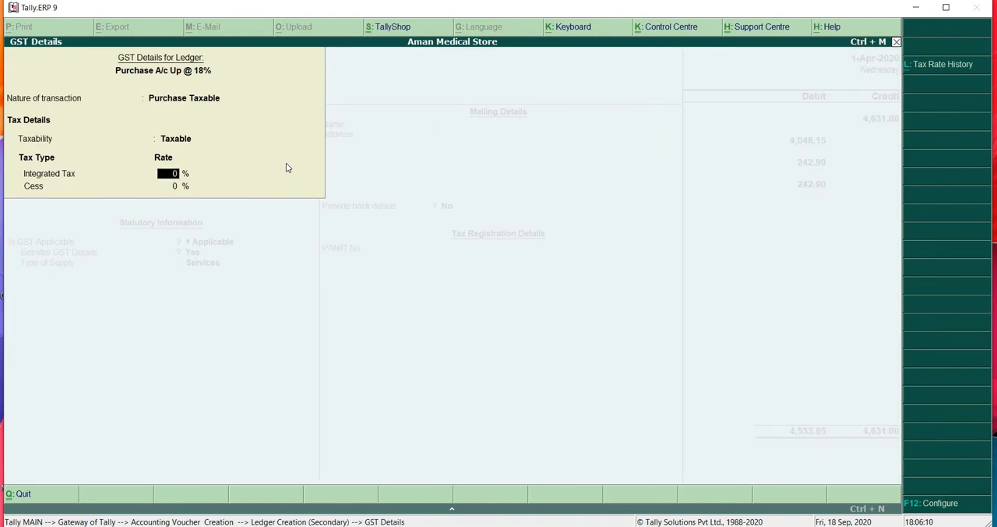
type("18")
key("Return")
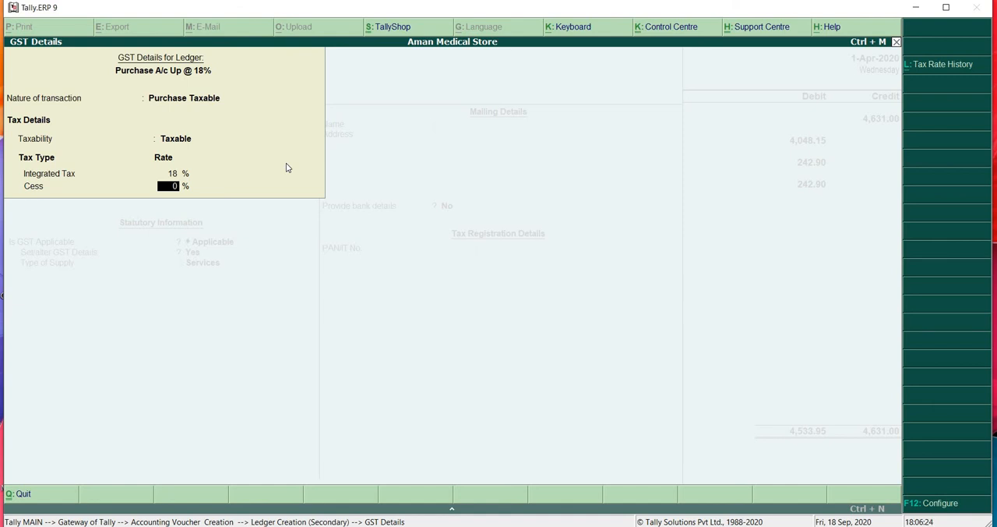
key("Return")
- Set the 18% purchase ledger's type of supply to Goods and save the ledger
key("Up")
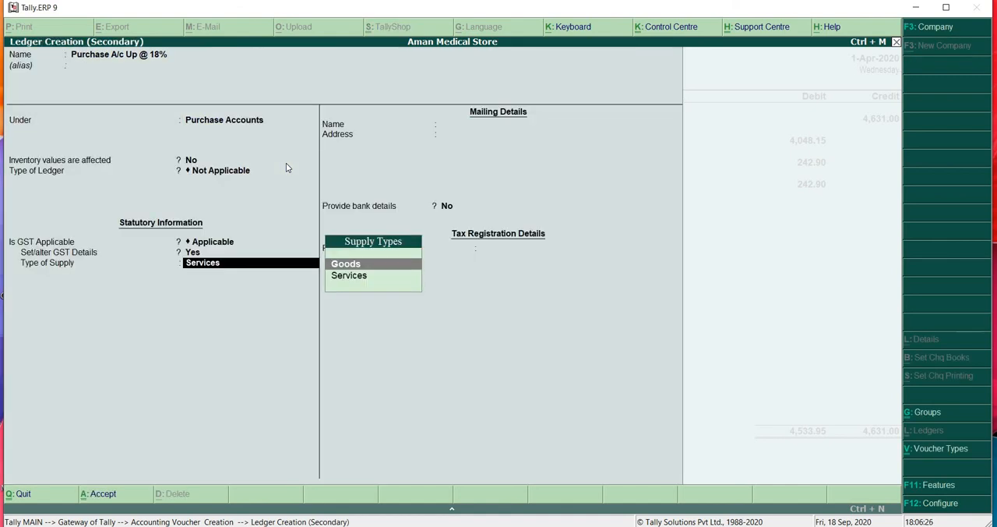
key("Return")
key("Return")
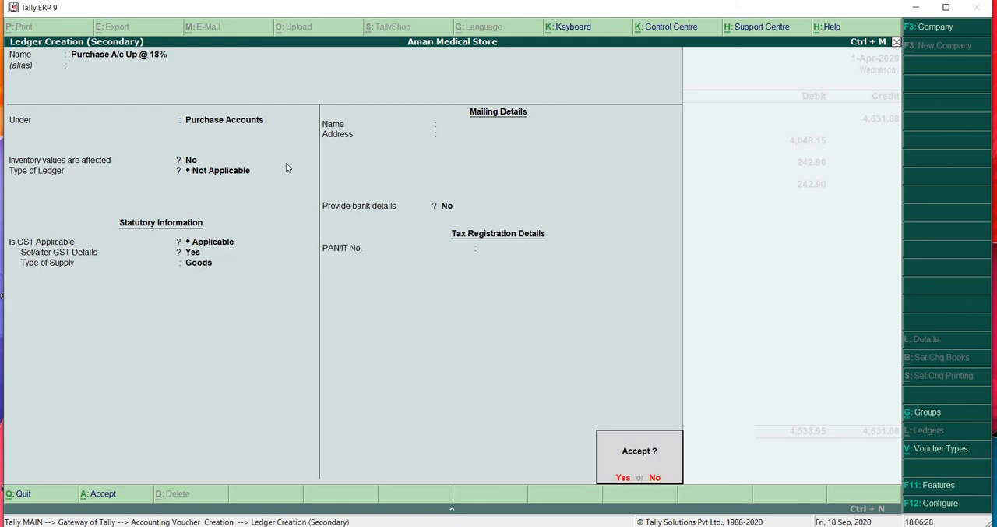
key("Return")
key("Return")
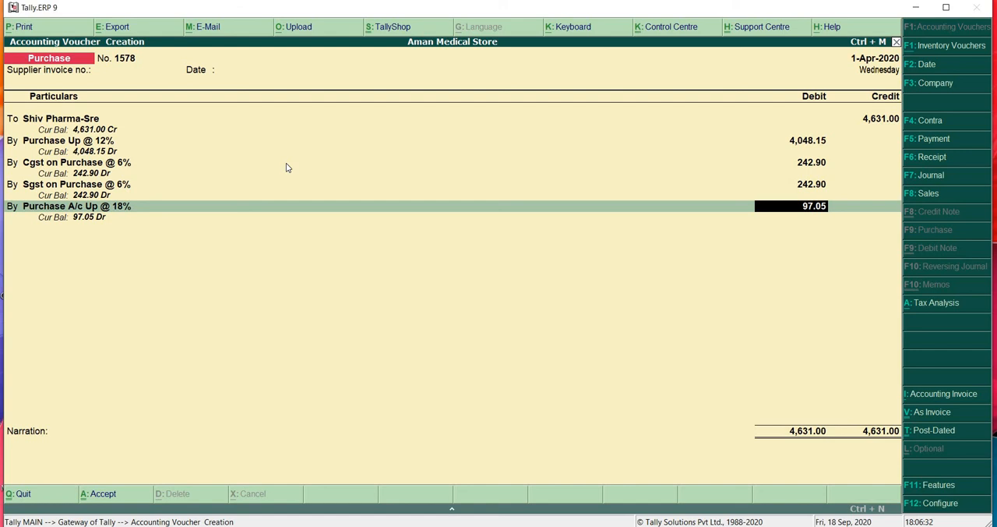
- Debit Purchase A/c Up @ 18% with 82.30 in the purchase voucher
type("82.30")
key("Return")
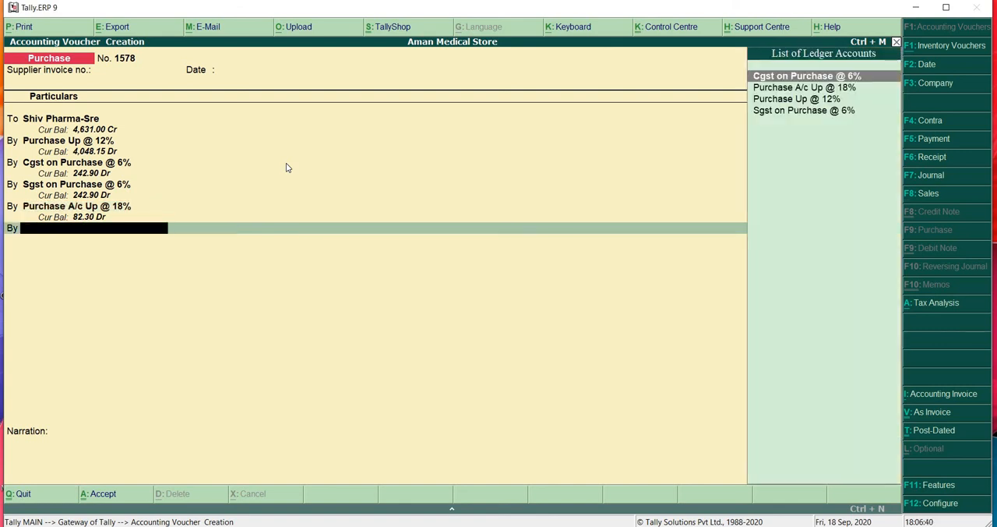
- Begin creating a ledger for the next debit line, named Cgst on Purchase @ 9%
key("BackSpace")
key("Return")
key("alt+c")
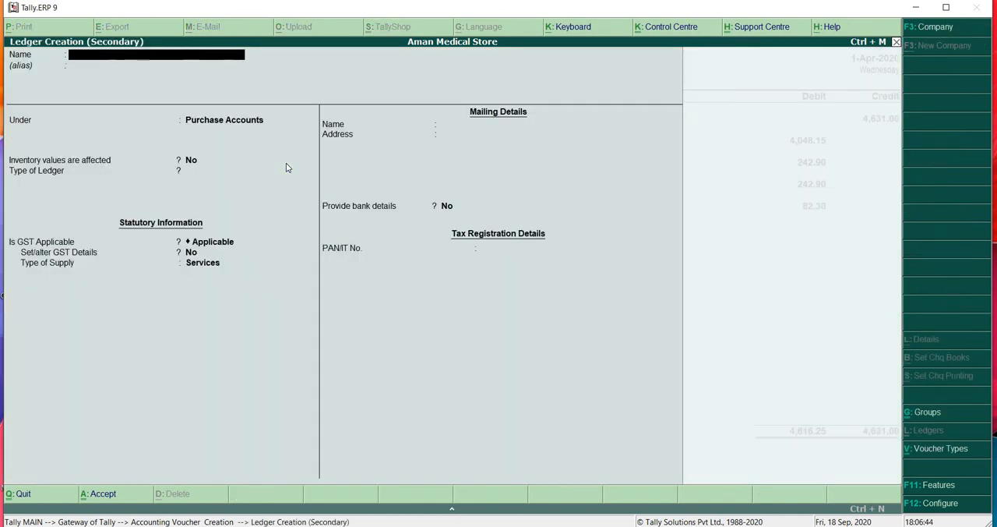
type("Cgst on Purchase @ 9%")
key("Return")
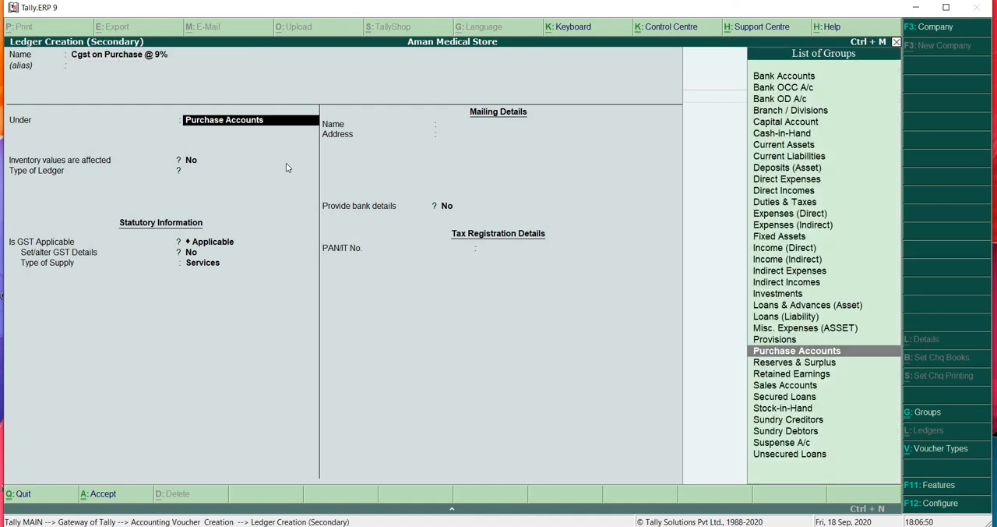
key("Return")
key("Return")
key("Return")
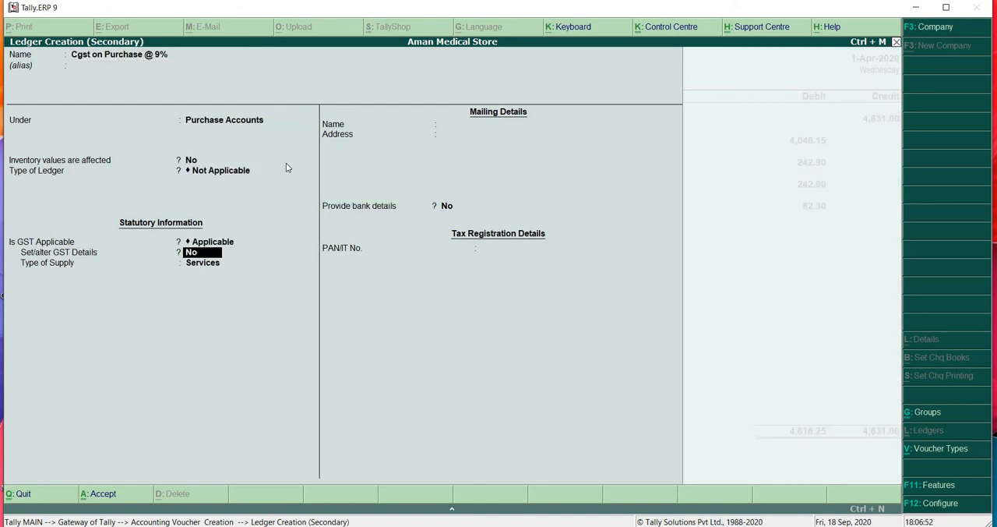
type("y")
key("BackSpace")
key("BackSpace")
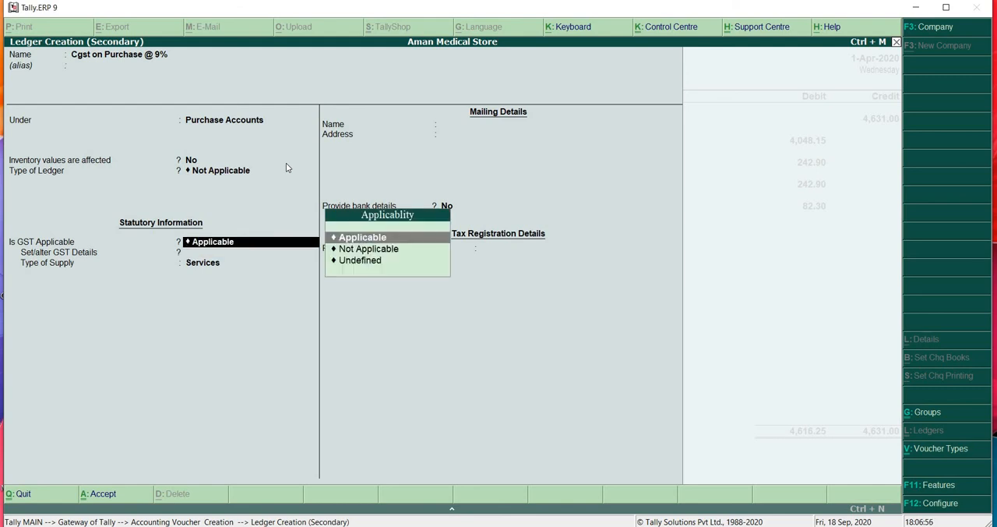
key("BackSpace")
key("BackSpace")
key("BackSpace")
- Place the 9% CGST ledger under Duties & Taxes with duty type GST and tax type Central Tax
type("Dutie")
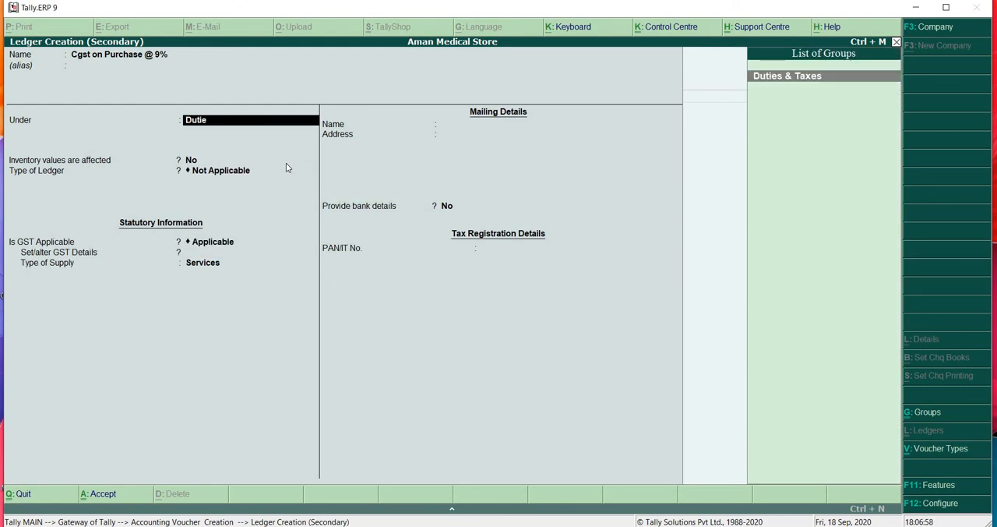
type("s")
key("Return")
key("Up")
key("Return")
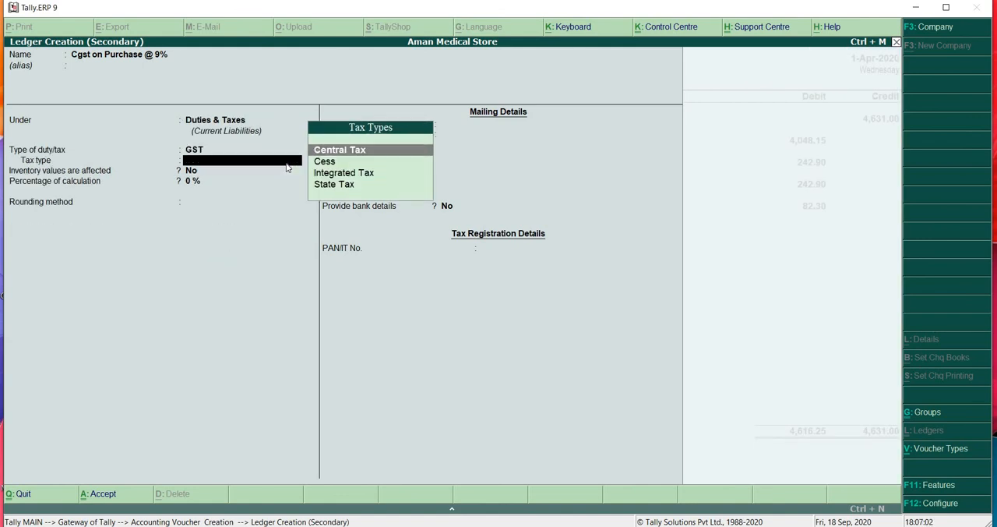
key("Return")
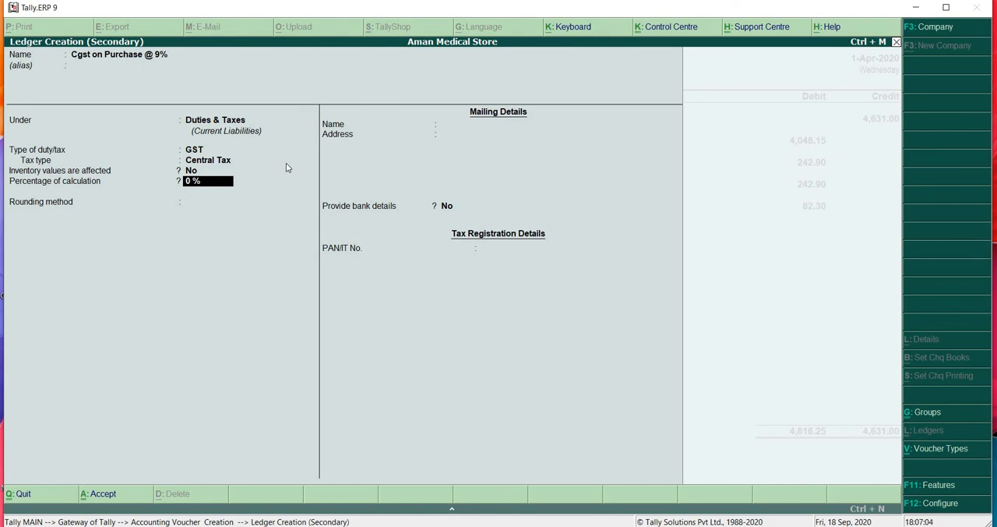
- Set the CGST ledger's percentage of calculation to 9% and rounding method to Not Applicable, and save the ledger
type("9")
key("Return")
key("Return")
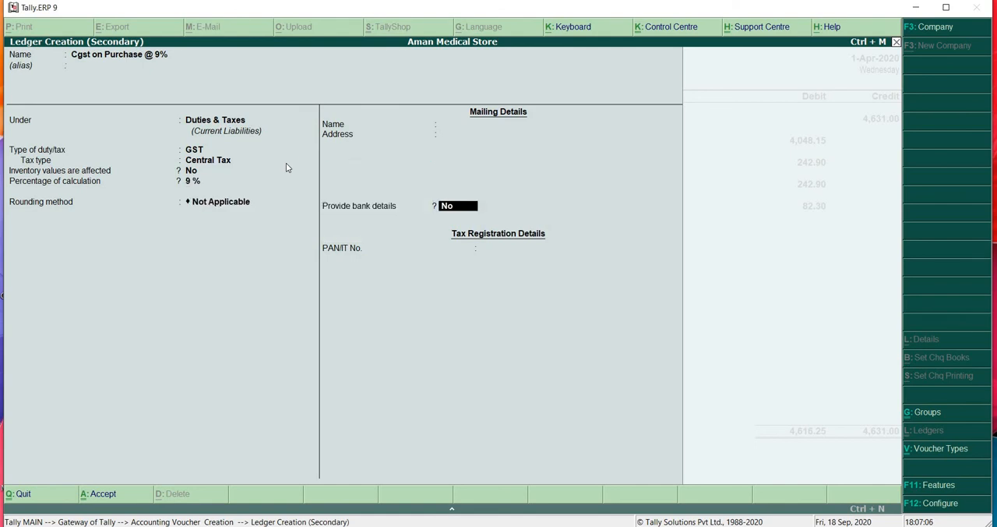
key("Return")
- Debit Cgst on Purchase @ 9% with 7.41 in the purchase voucher
key("Return")
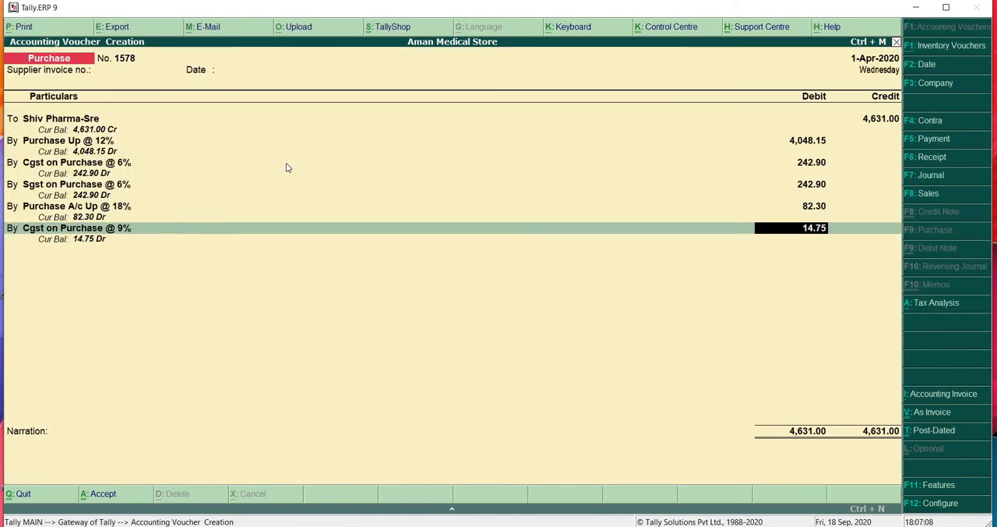
type("7.41")
key("Return")
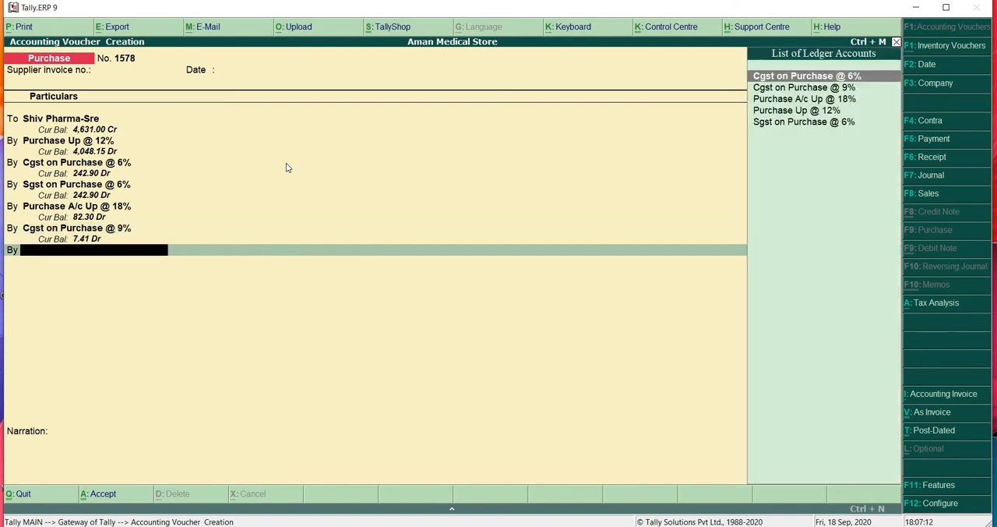
- Begin creating a ledger for the next debit line, named Sgst on Purchase @ 9%, without an alias
key("alt+c")
type("Sg")
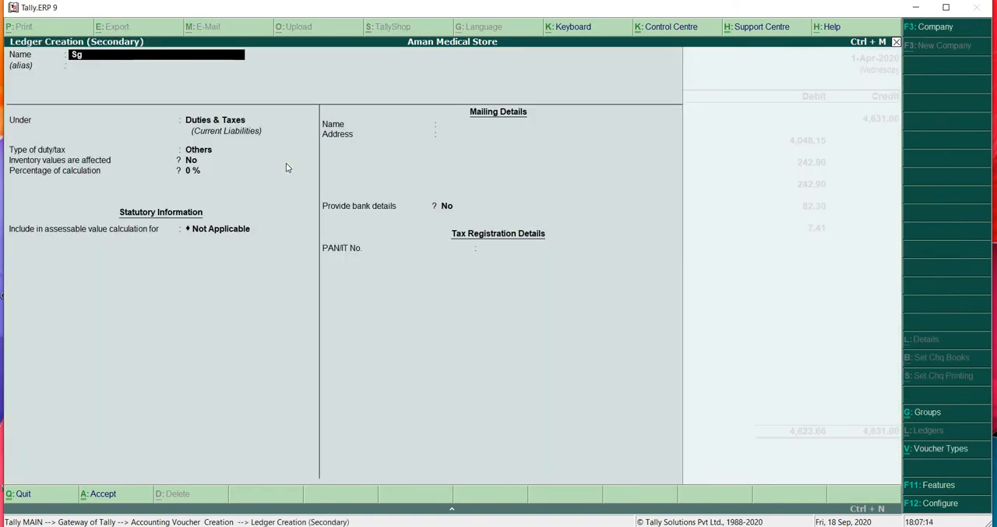
type("st on Purchase @ 9")
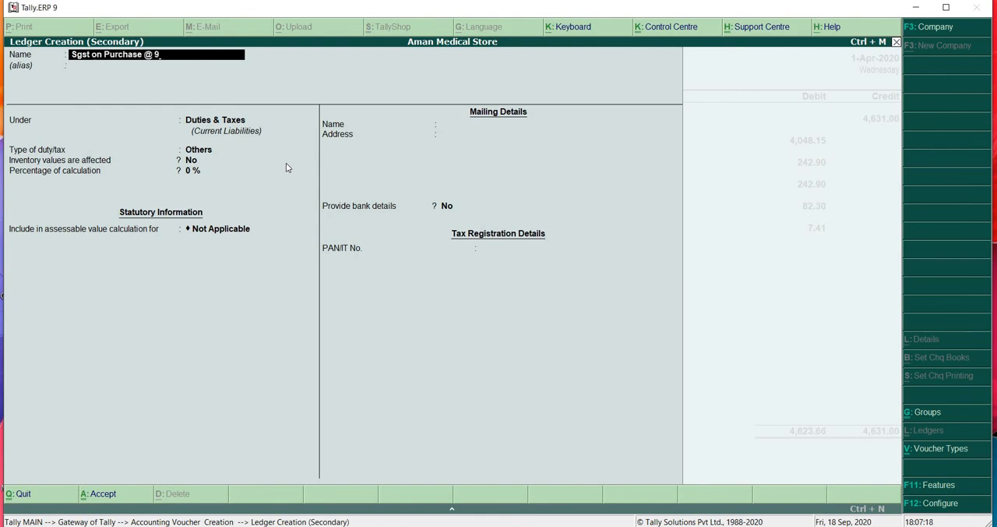
type("%")
key("Return")
key("Return")
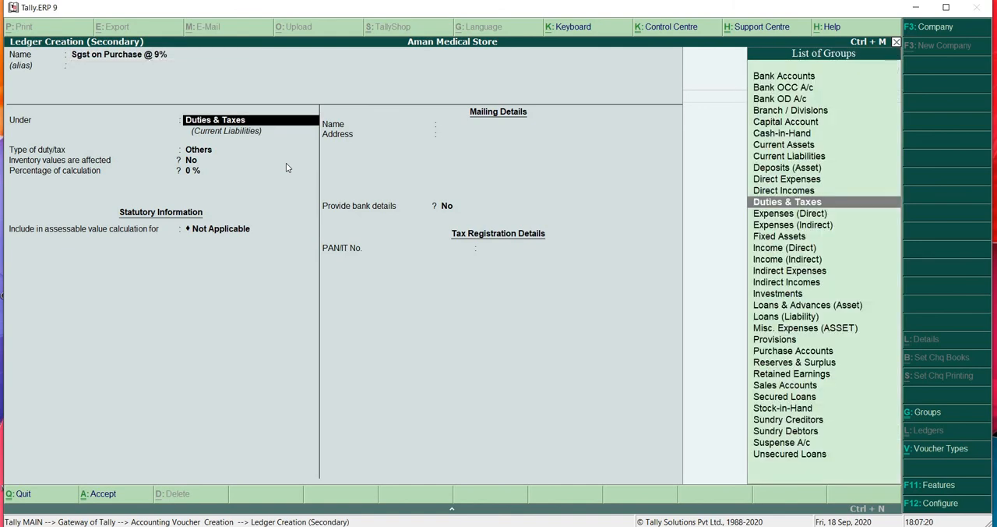
- Keep the 9% SGST ledger under Duties & Taxes and set its duty type to GST and tax type to State Tax
key("Return")
key("Up")
key("Return")
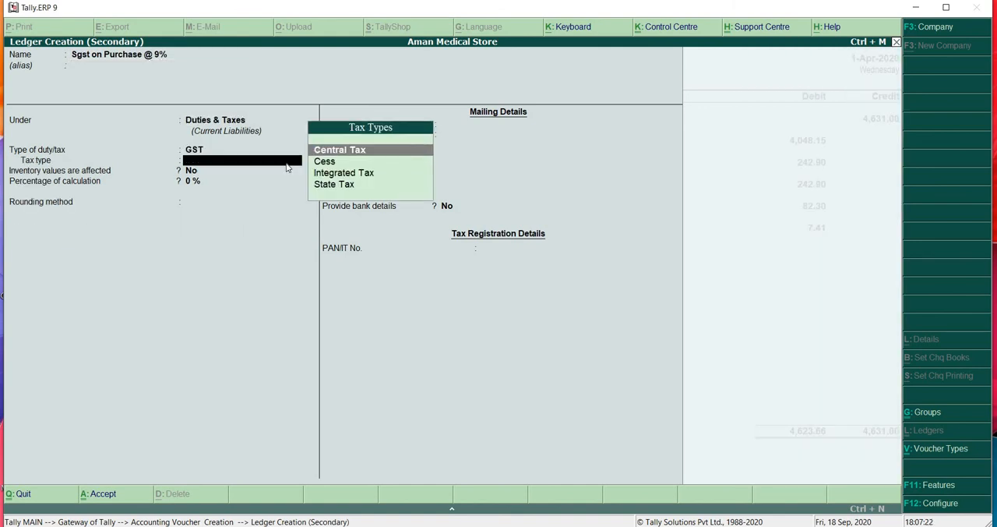
key("Down")
key("Down")
key("Down")
key("Return")
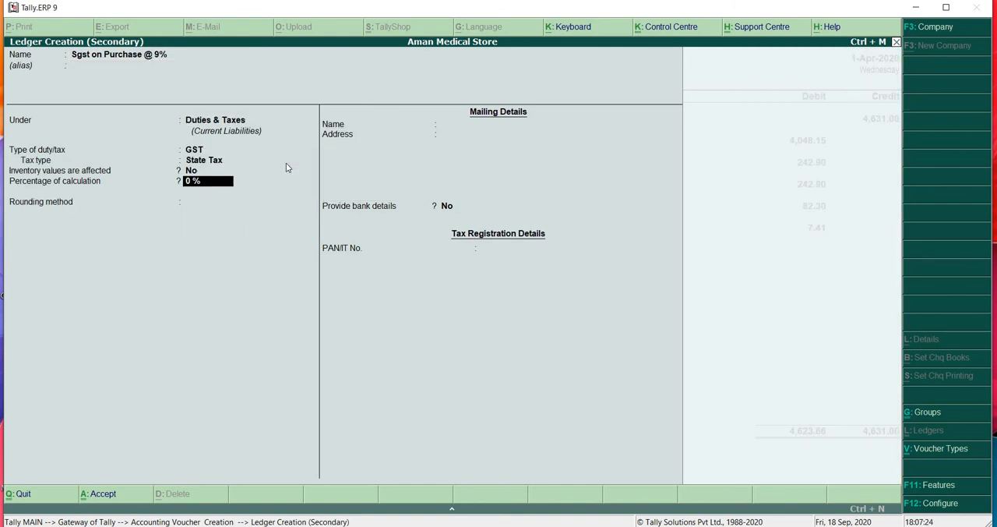
- Set the SGST ledger's percentage of calculation to 9% and its rounding method to Not Applicable
type("9")
key("Return")
key("Return")
- Save the SGST ledger and debit Sgst on Purchase @ 9% with 7.41 in the purchase voucher
key("Return")
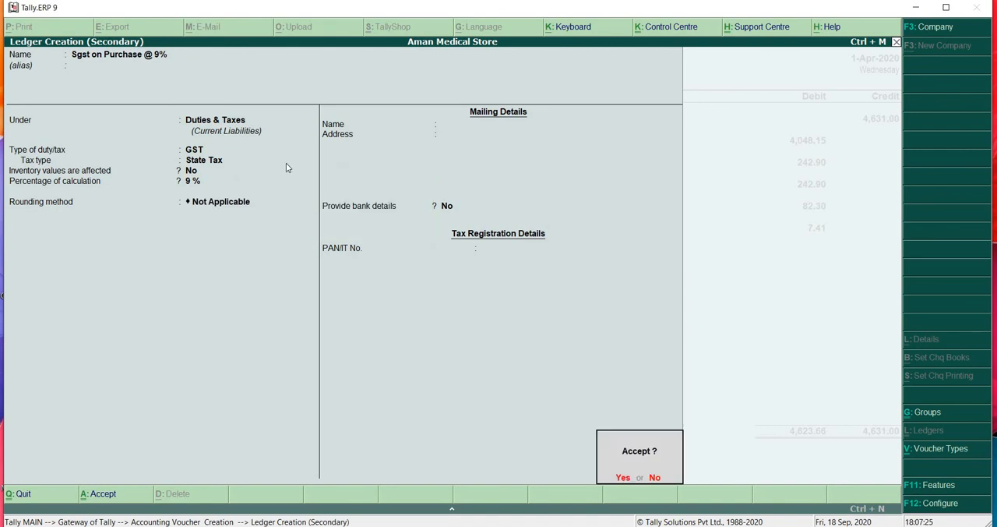
key("Return")
type("7.41")
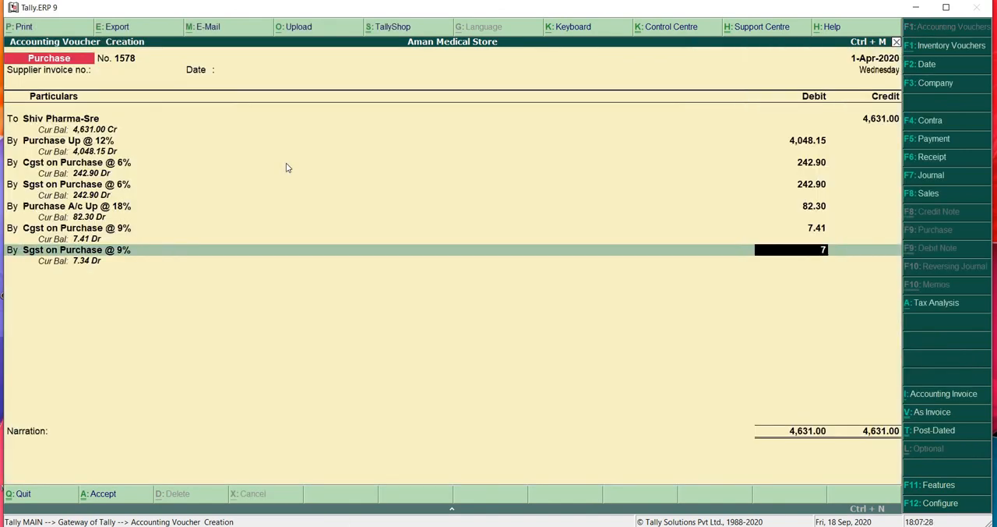
key("Return")
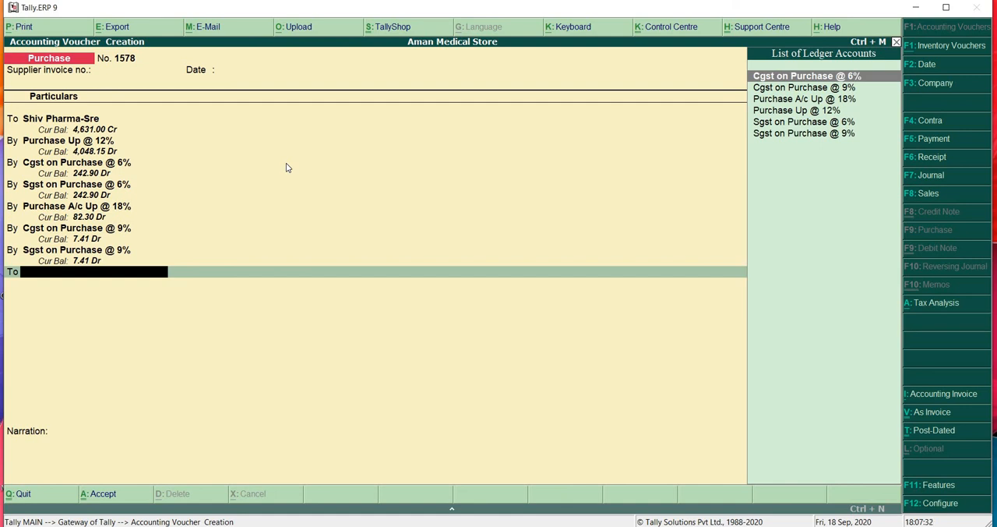
- Begin creating a ledger for the balancing credit line, named Round Off and placed under Indirect Expenses
key("alt+c")
type("R")
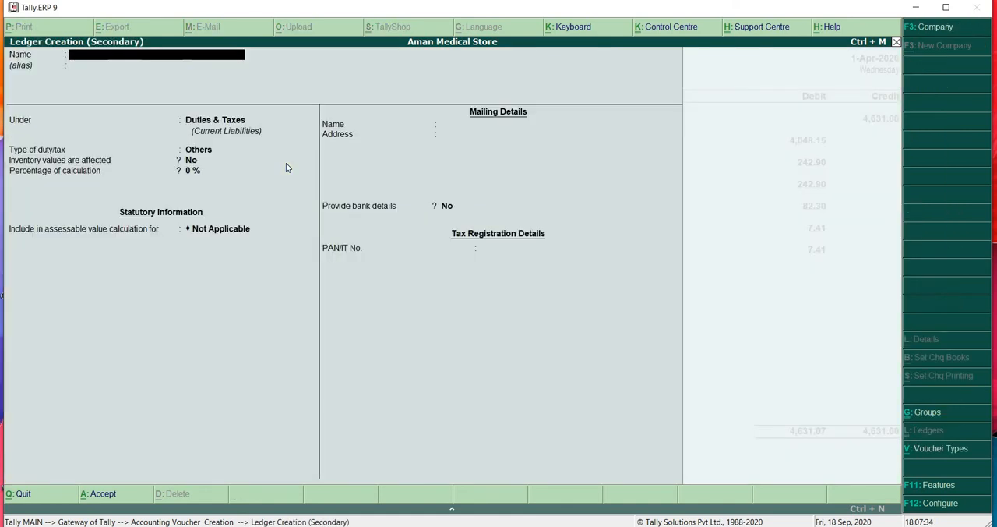
type("ound Off")
key("Return")
type("Indire")
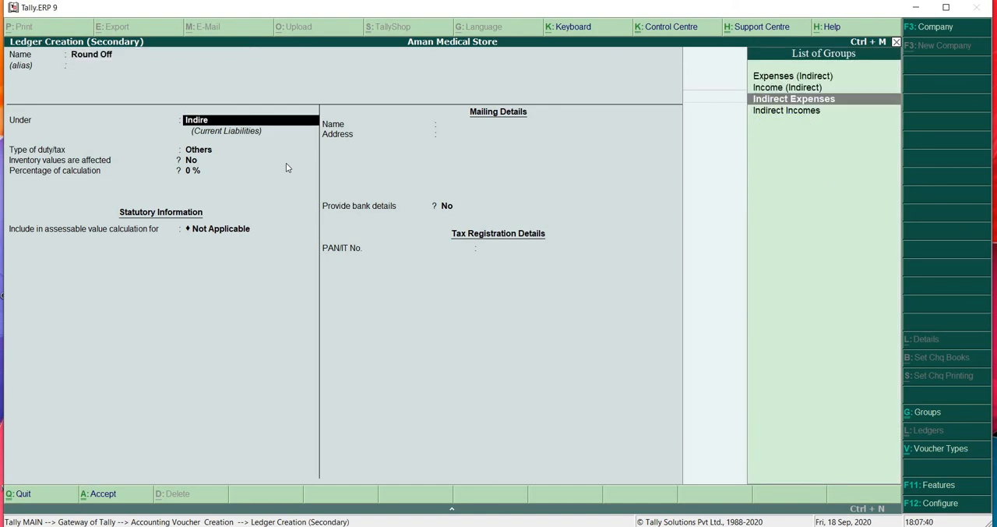
key("Return")
key("Return")
key("Return")
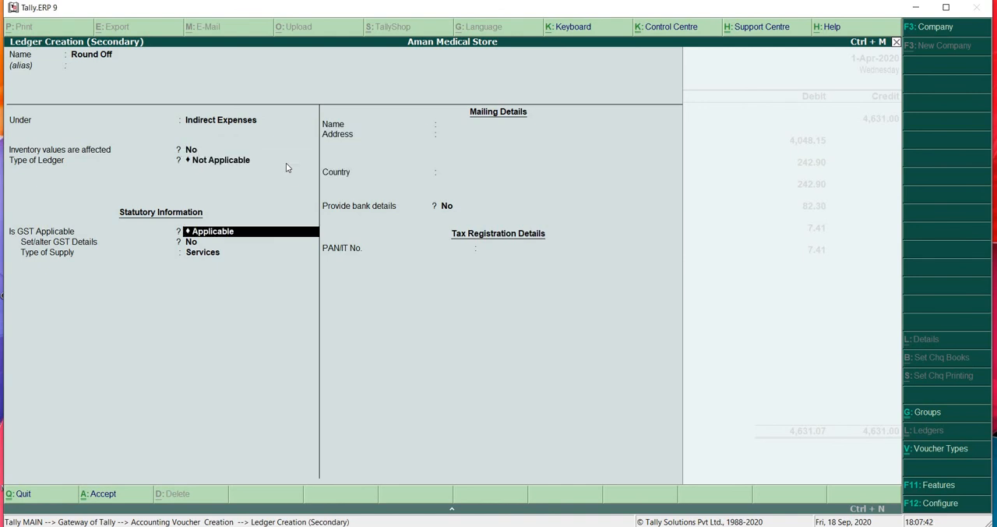
- Set ledger type, GST applicability and assessable value inclusion to Not Applicable for the Round Off ledger, and save it
type("A")
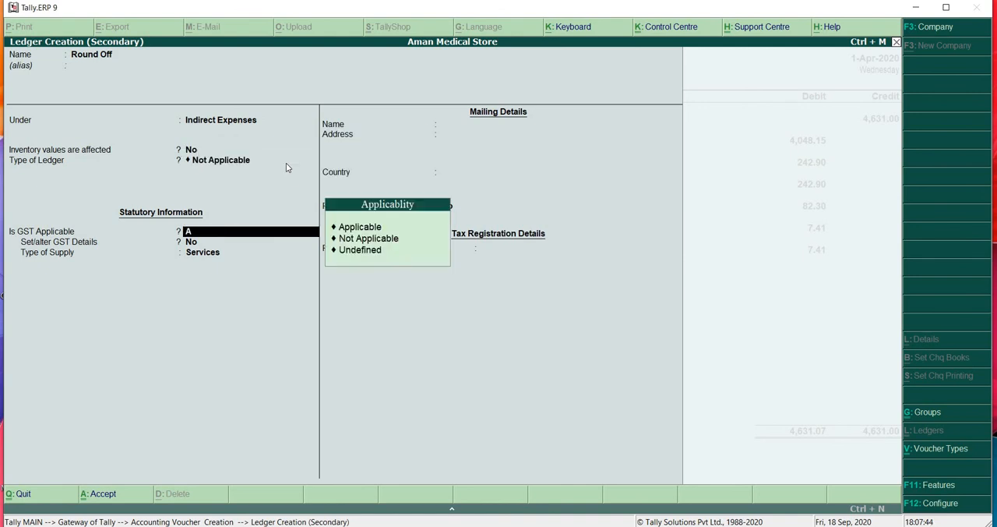
key("Down")
key("Down")
key("Return")
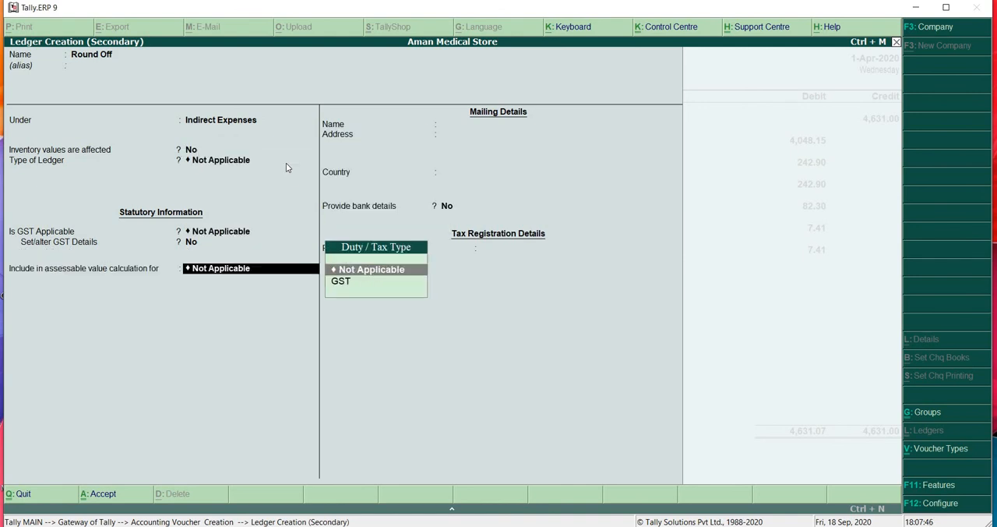
key("Return")
key("Return")
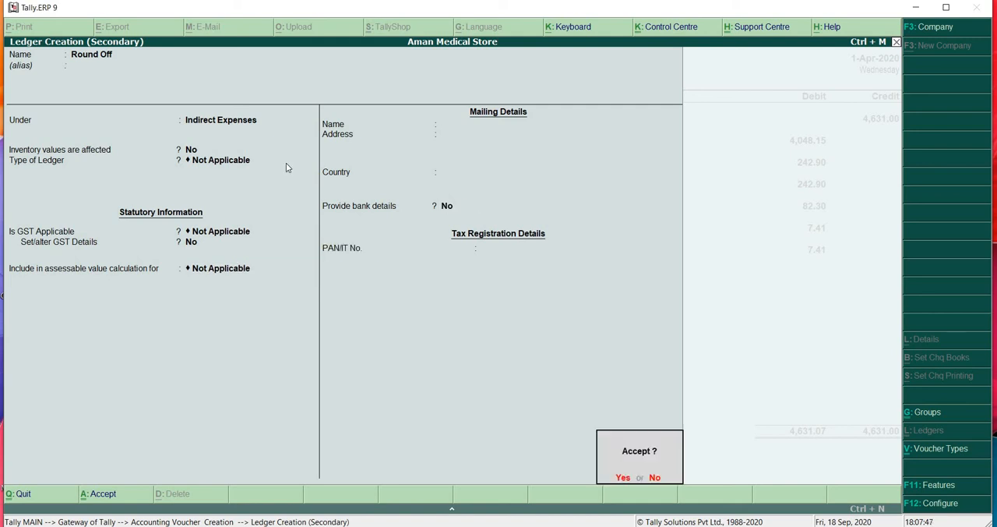
key("Return")
key("Return")
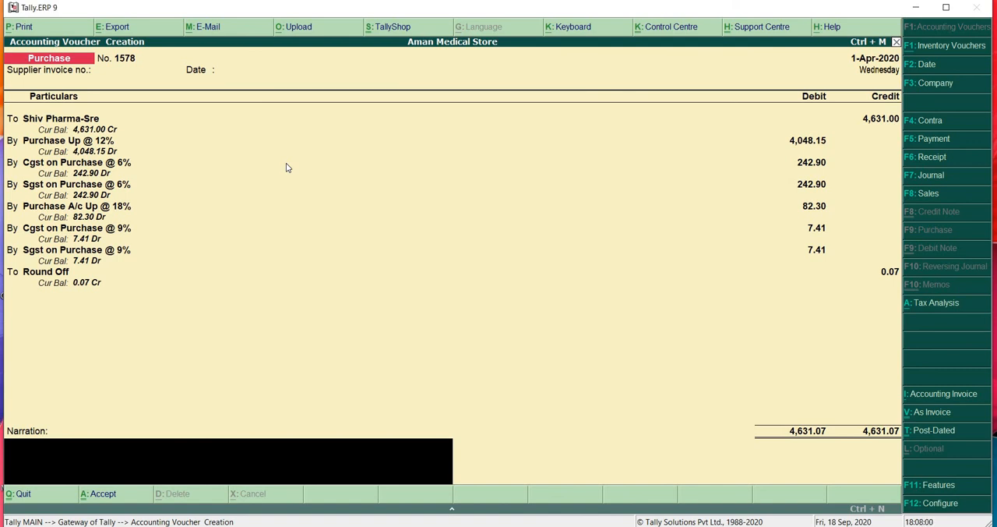
- Credit Round Off with 0.07, save purchase voucher 1578 with a blank narration, and return to Gateway of Tally
key("Return")
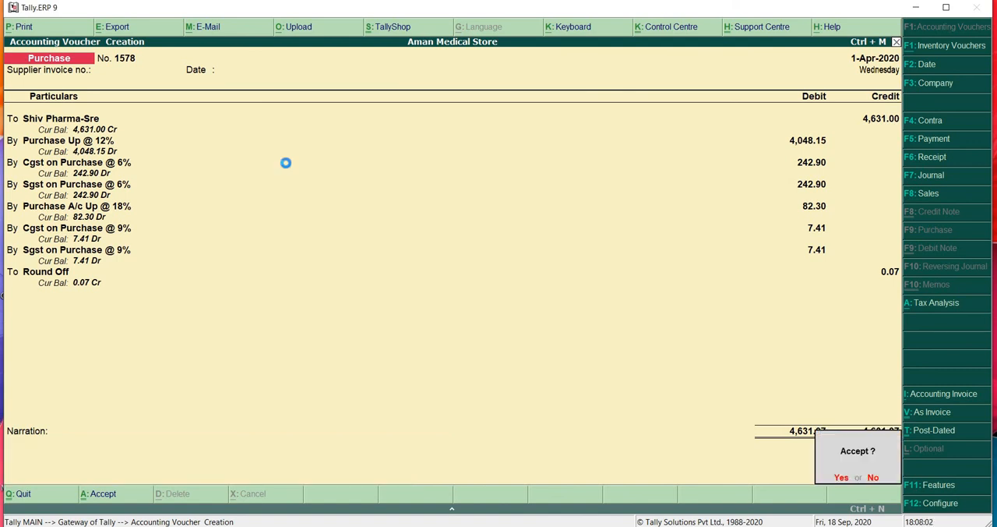
key("Return")
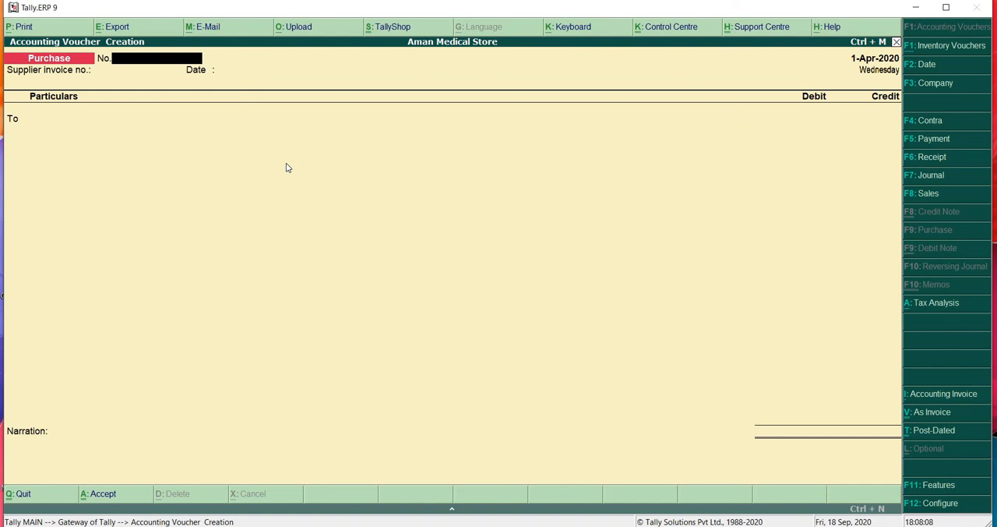
key("Escape")
key("Return")
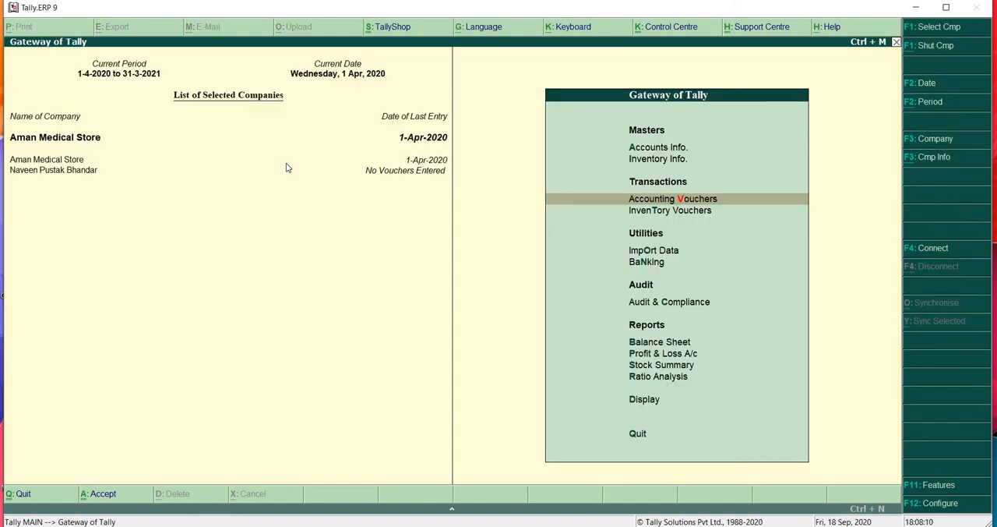
- Open the Balance Sheet report for Aman Medical Store
key("Up")
key("Down")
key("Down")
key("Down")
key("Down")
key("Down")
key("Down")
key("Down")
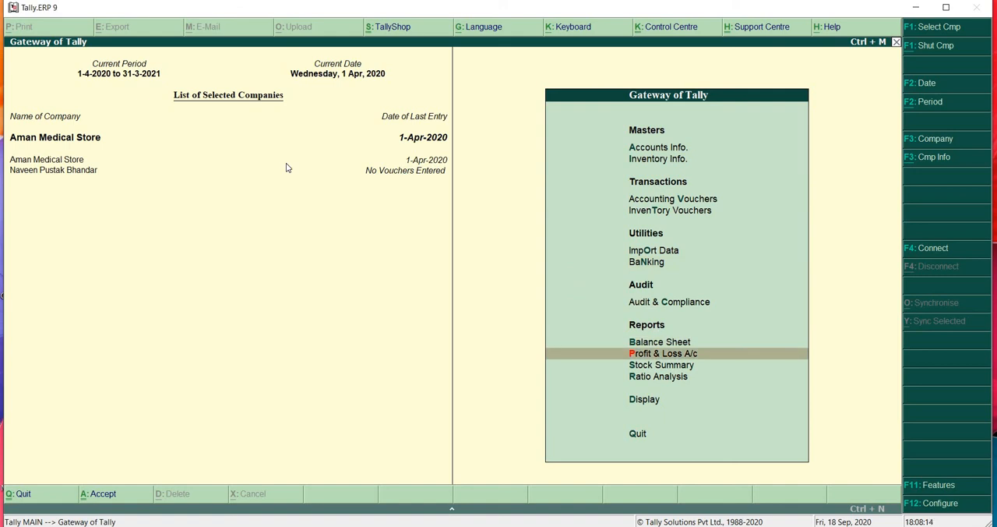
key("Up")
key("Return")
- Drill down from Current Liabilities to Duties & Taxes, review the CGST and SGST purchase ledgers, and return to the Current Liabilities summary
key("Down")
key("Down")
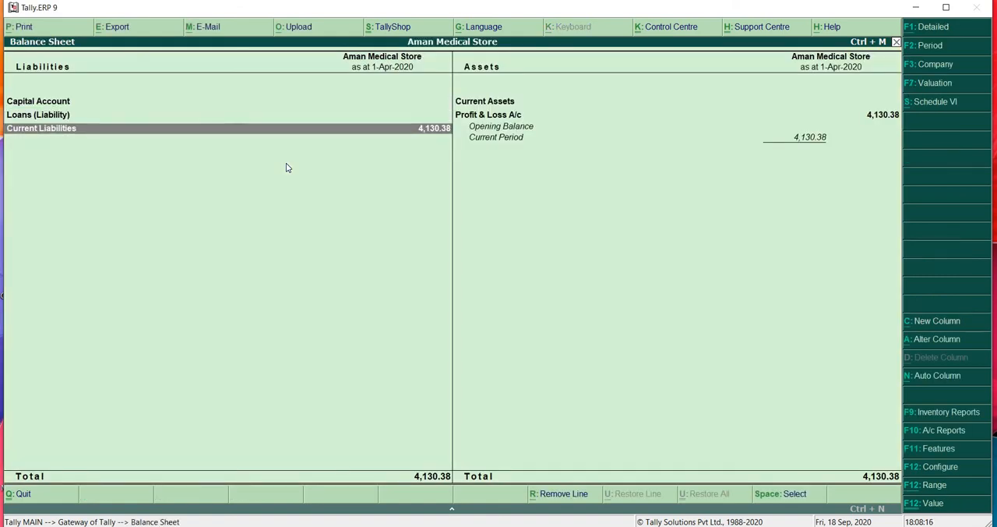
key("Return")
key("Return")
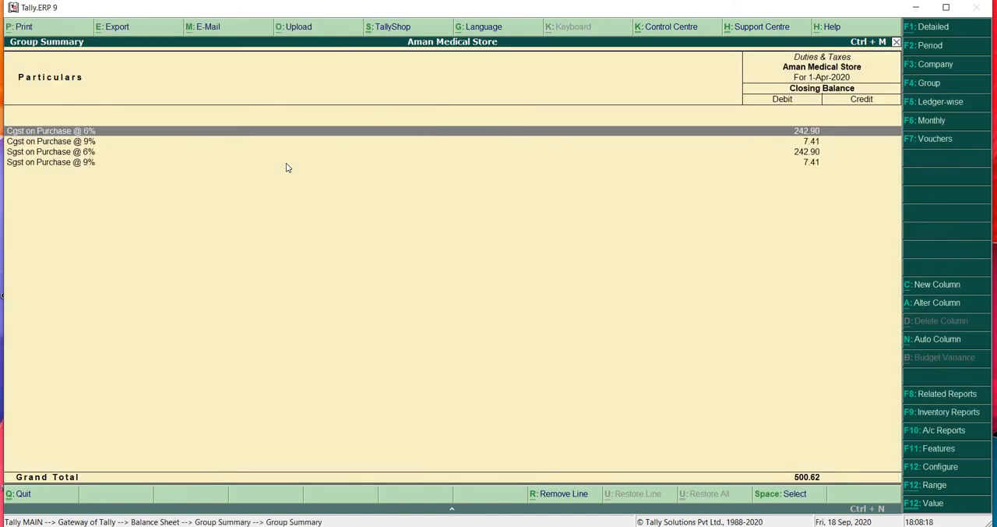
key("Down")
key("Down")
key("Down")
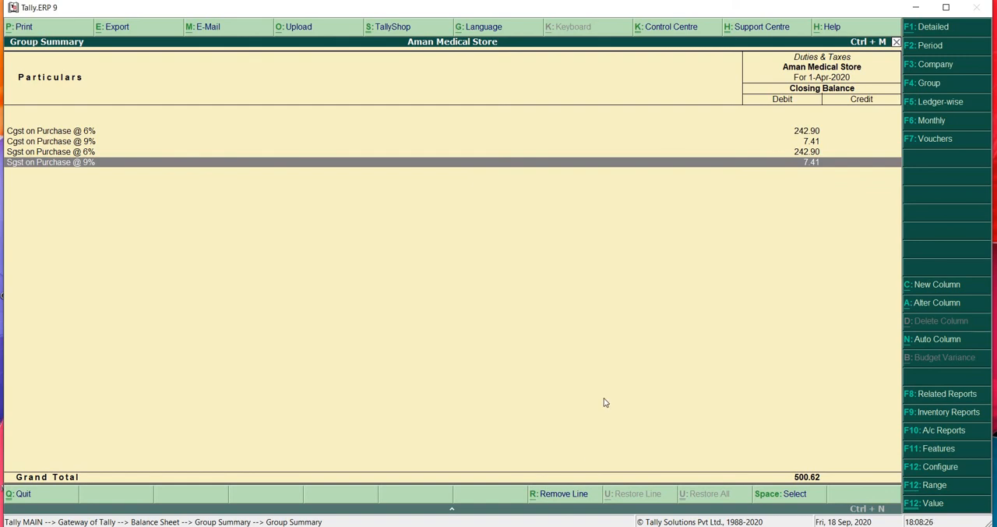
key("Escape")
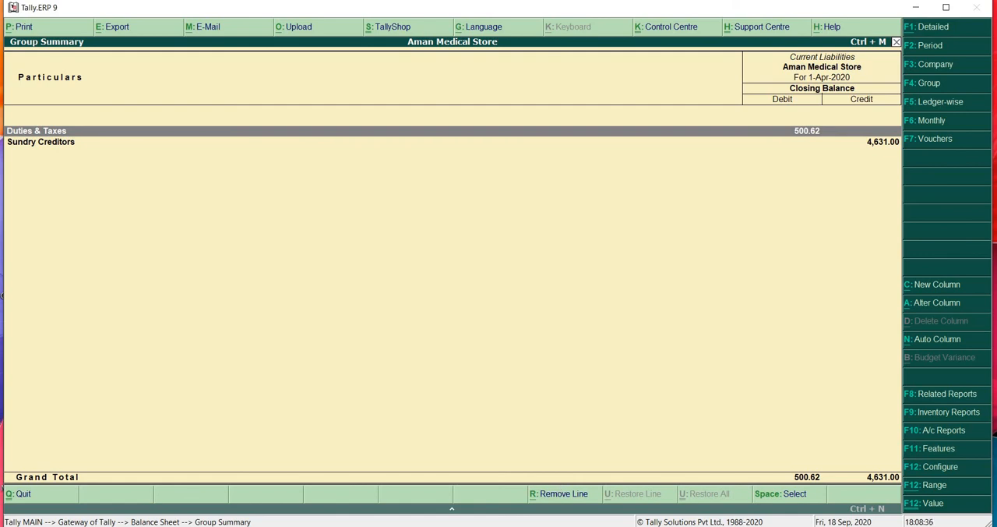
key("alt+Tab")
key("alt+Tab")
mouse_move(606, 515)
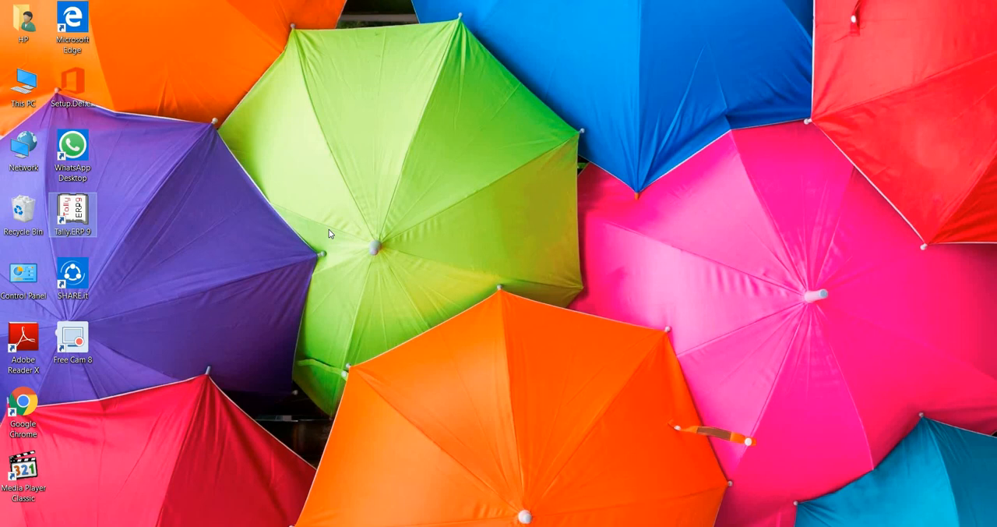
left_click(73, 346)
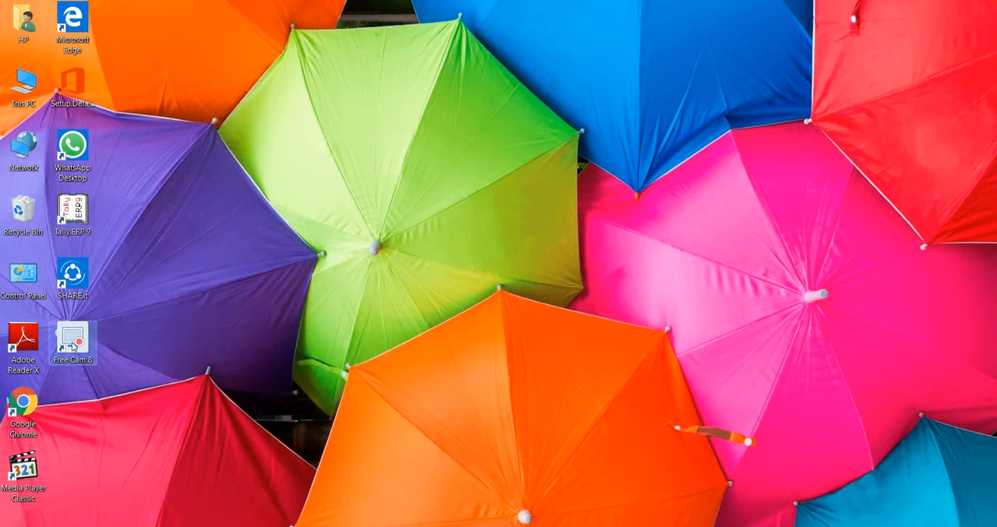
double_click(73, 346)
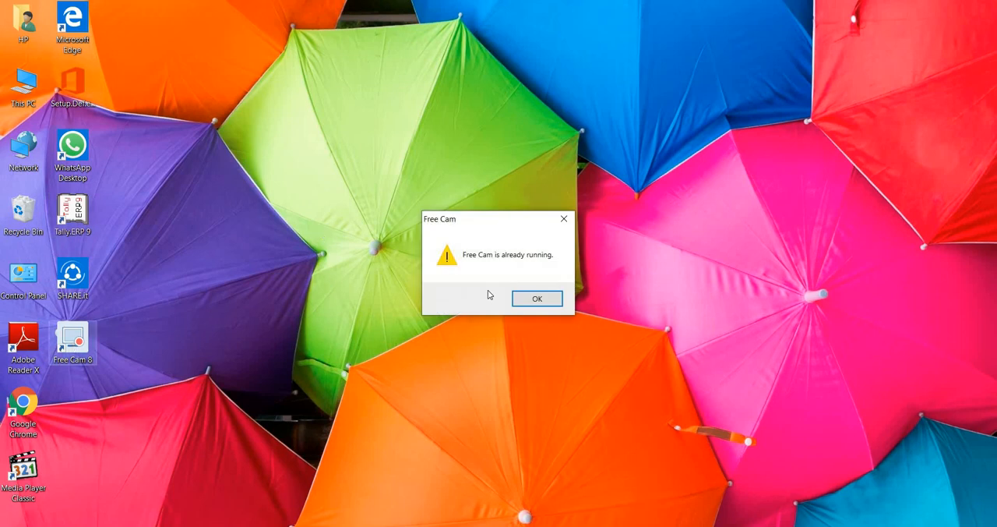
left_click(540, 299)
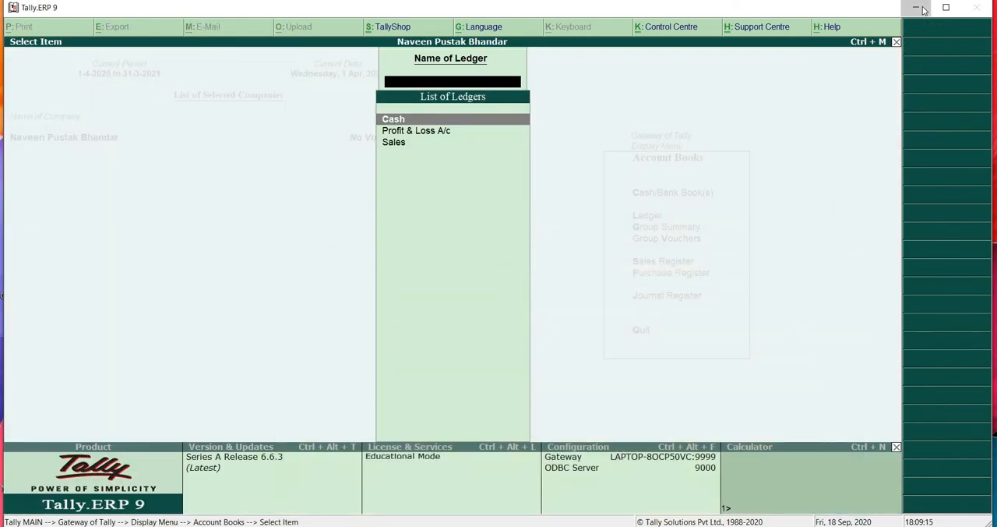
left_click(922, 9)
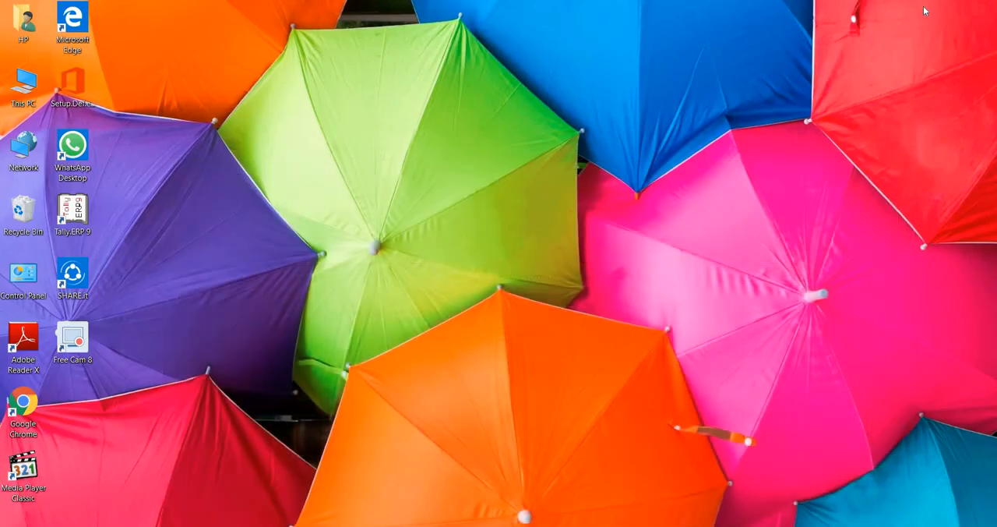